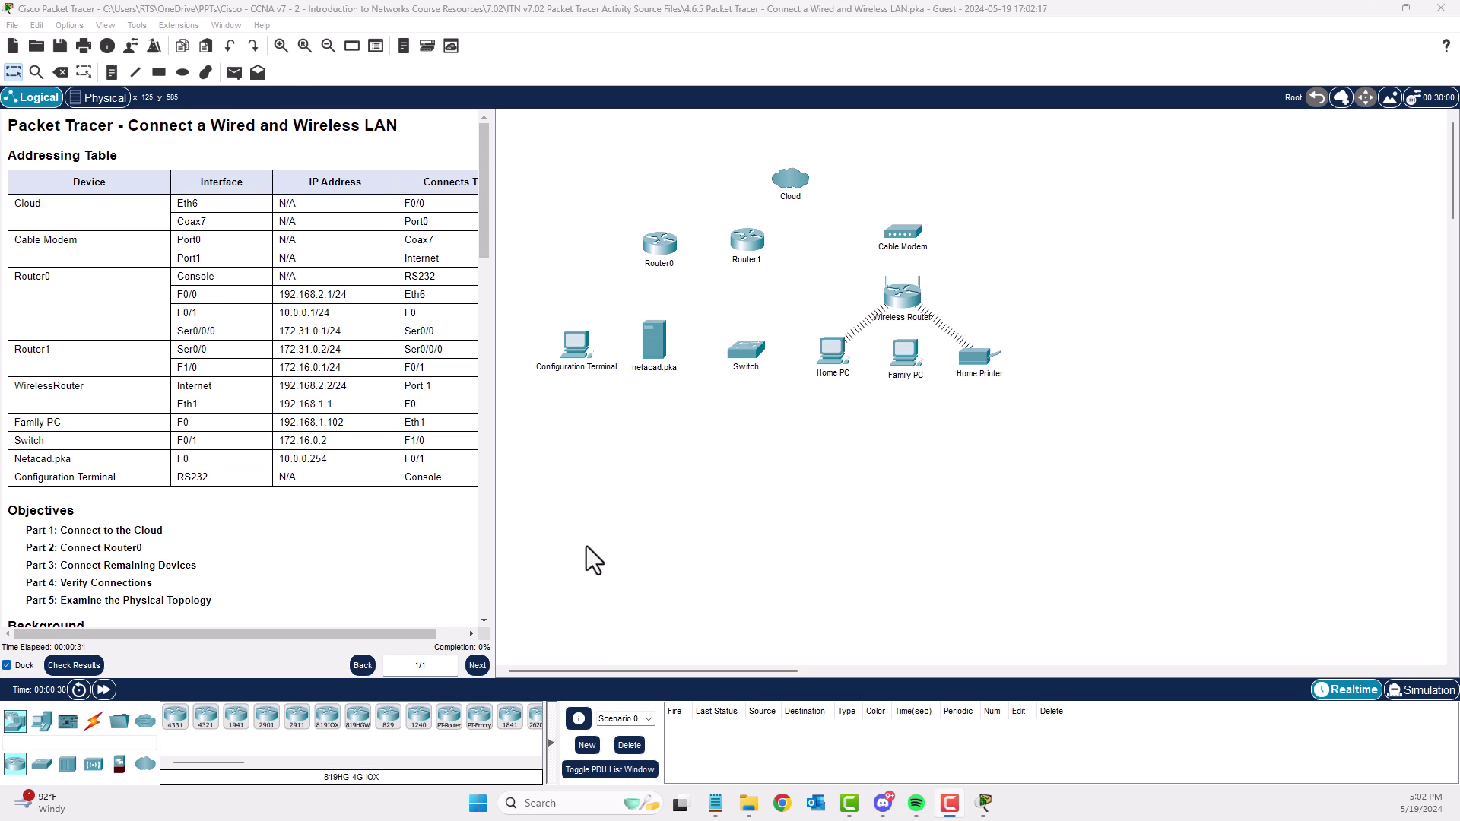
Widen the instructions pane so the whole Addressing Table fits, including its Connects To column.
{"action": "left_click_drag", "start_coordinate": [494, 469], "coordinate": [590, 486]}
{"action": "scroll", "coordinate": [373, 350], "scroll_direction": "down", "scroll_amount": 3}
{"action": "scroll", "coordinate": [373, 349], "scroll_direction": "up", "scroll_amount": 3}
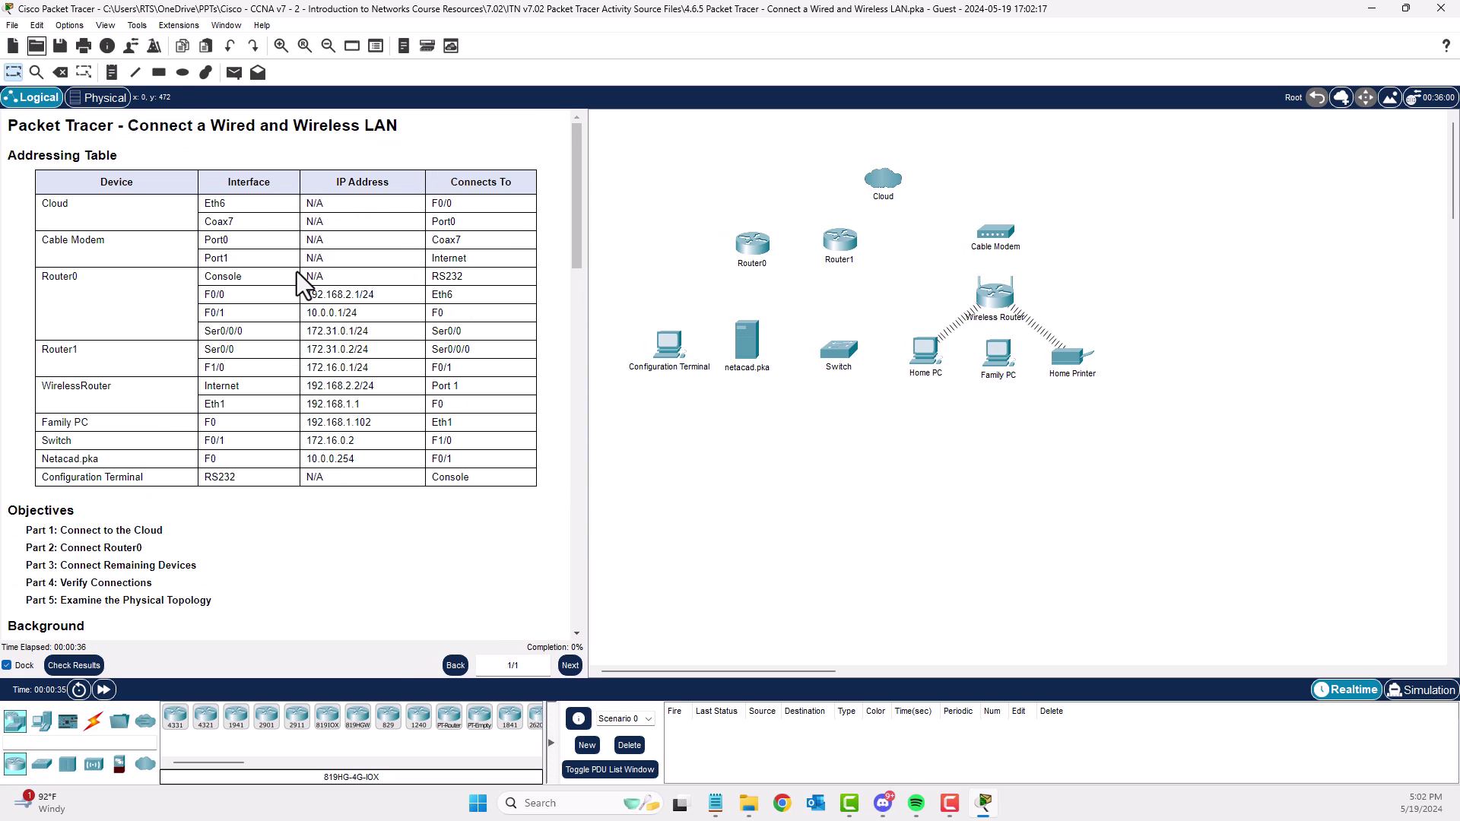
Capture the Addressing Table as a snip with Snipping Tool and return to Packet Tracer.
{"action": "left_click", "coordinate": [35, 46]}
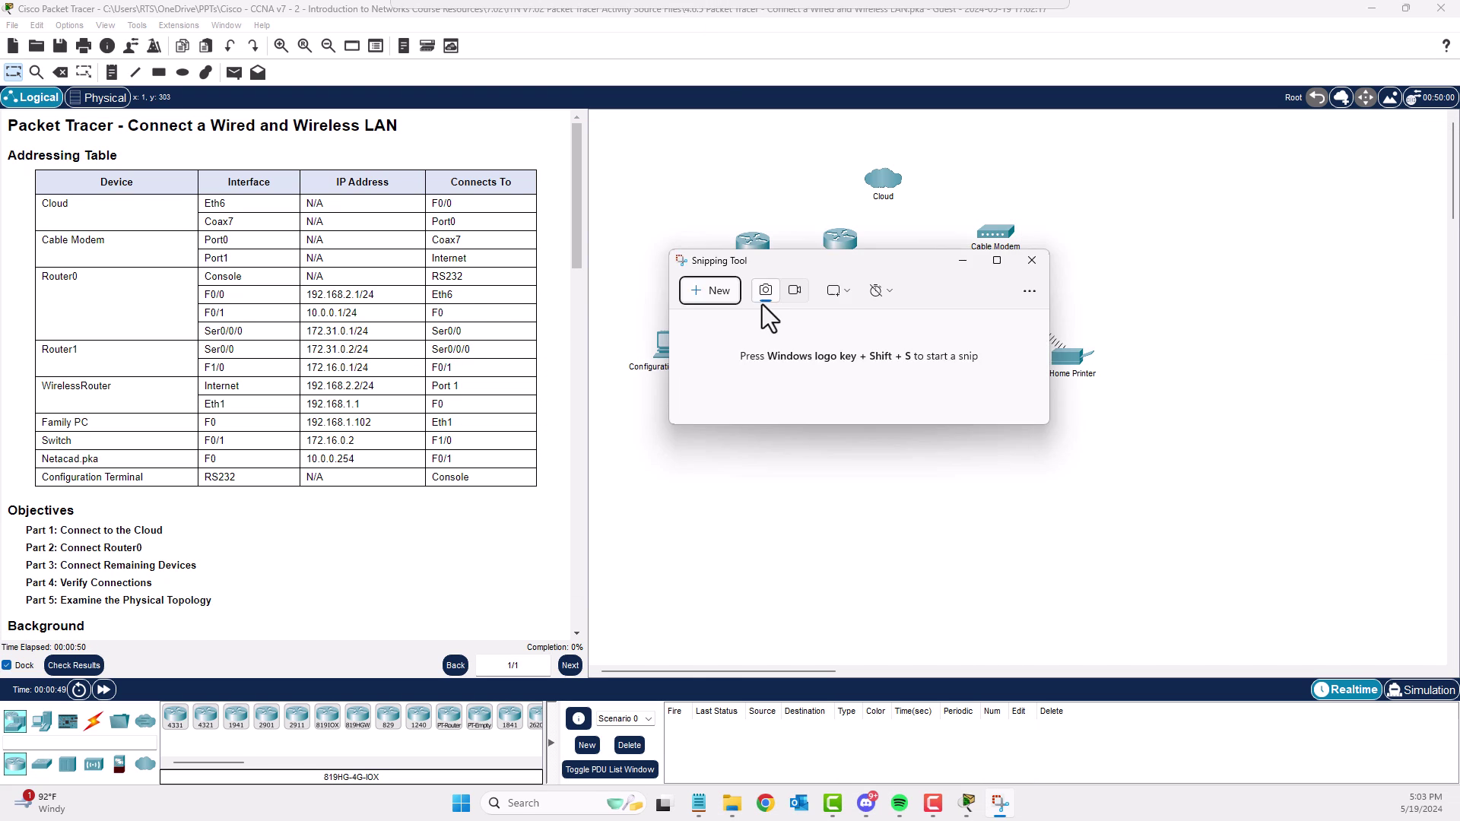
{"action": "left_click", "coordinate": [545, 428]}
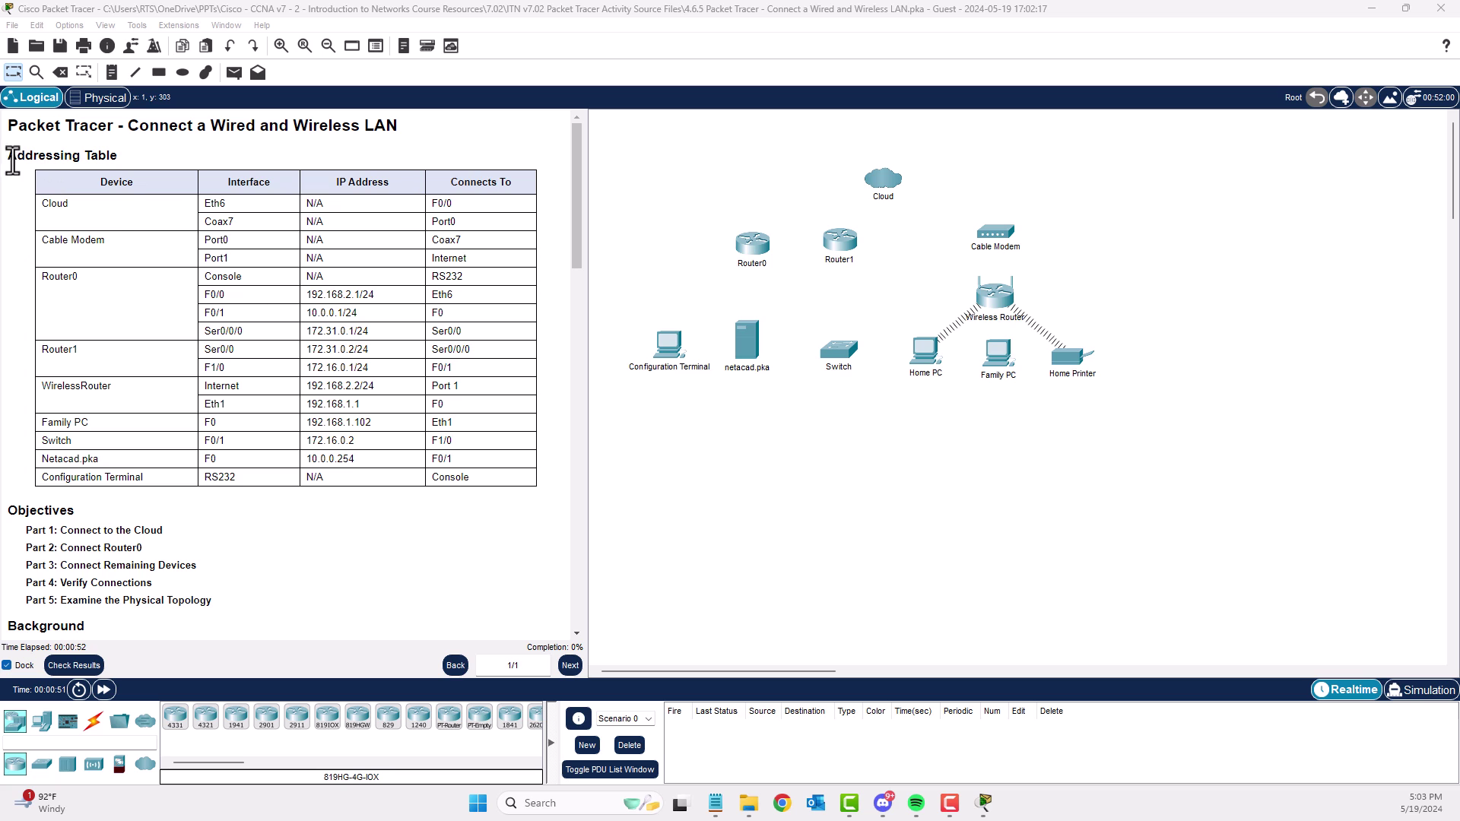
{"action": "left_click_drag", "start_coordinate": [7, 145], "coordinate": [565, 502]}
{"action": "left_click_drag", "start_coordinate": [754, 380], "coordinate": [297, 151]}
{"action": "key", "text": "alt+Tab"}
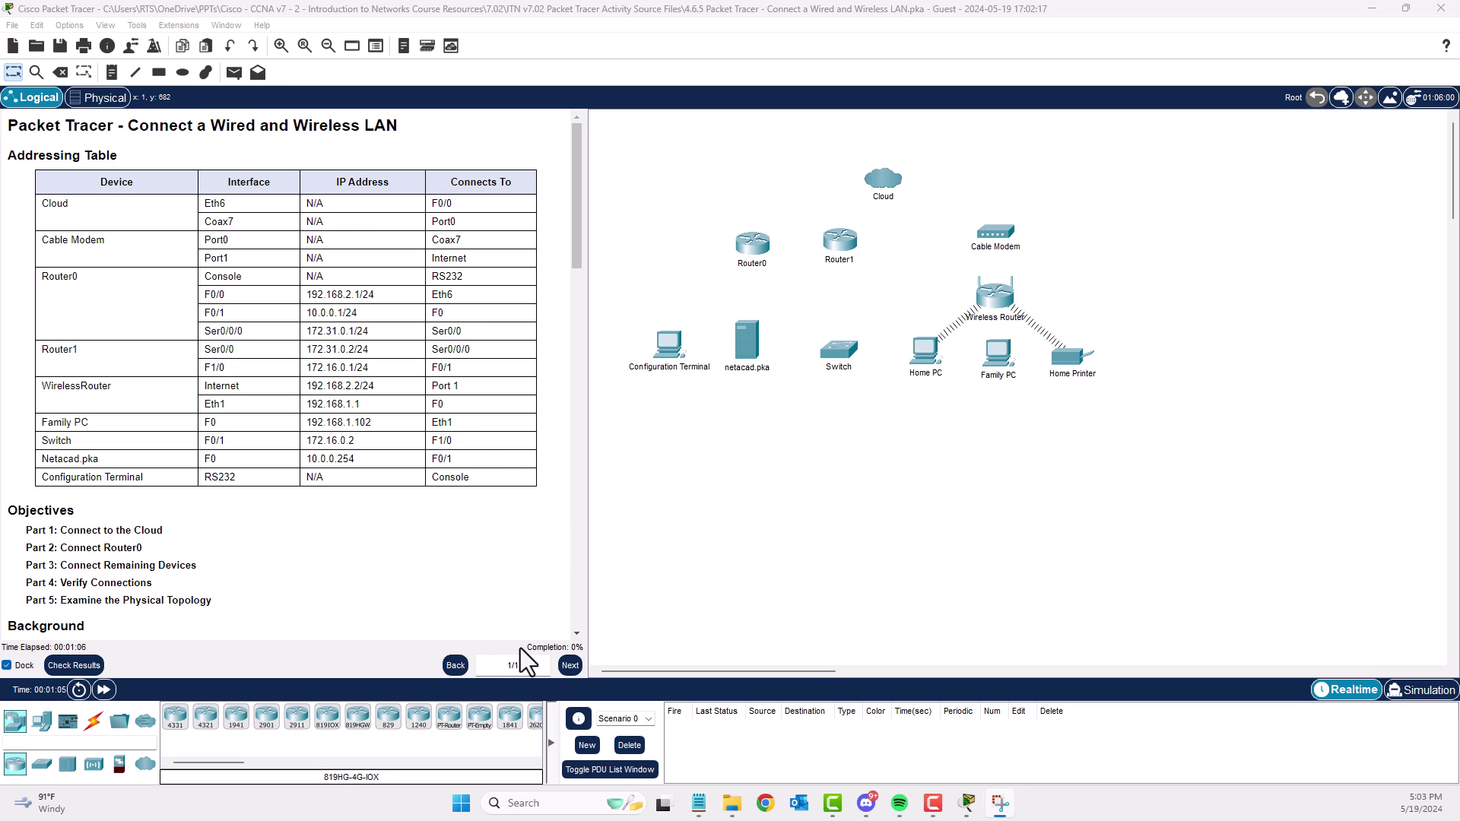
Read the activity's objectives, background and the instructions for Part 1: Connect to the Cloud.
{"action": "left_click", "coordinate": [578, 633]}
{"action": "scroll", "coordinate": [579, 633], "scroll_direction": "down", "scroll_amount": 5}
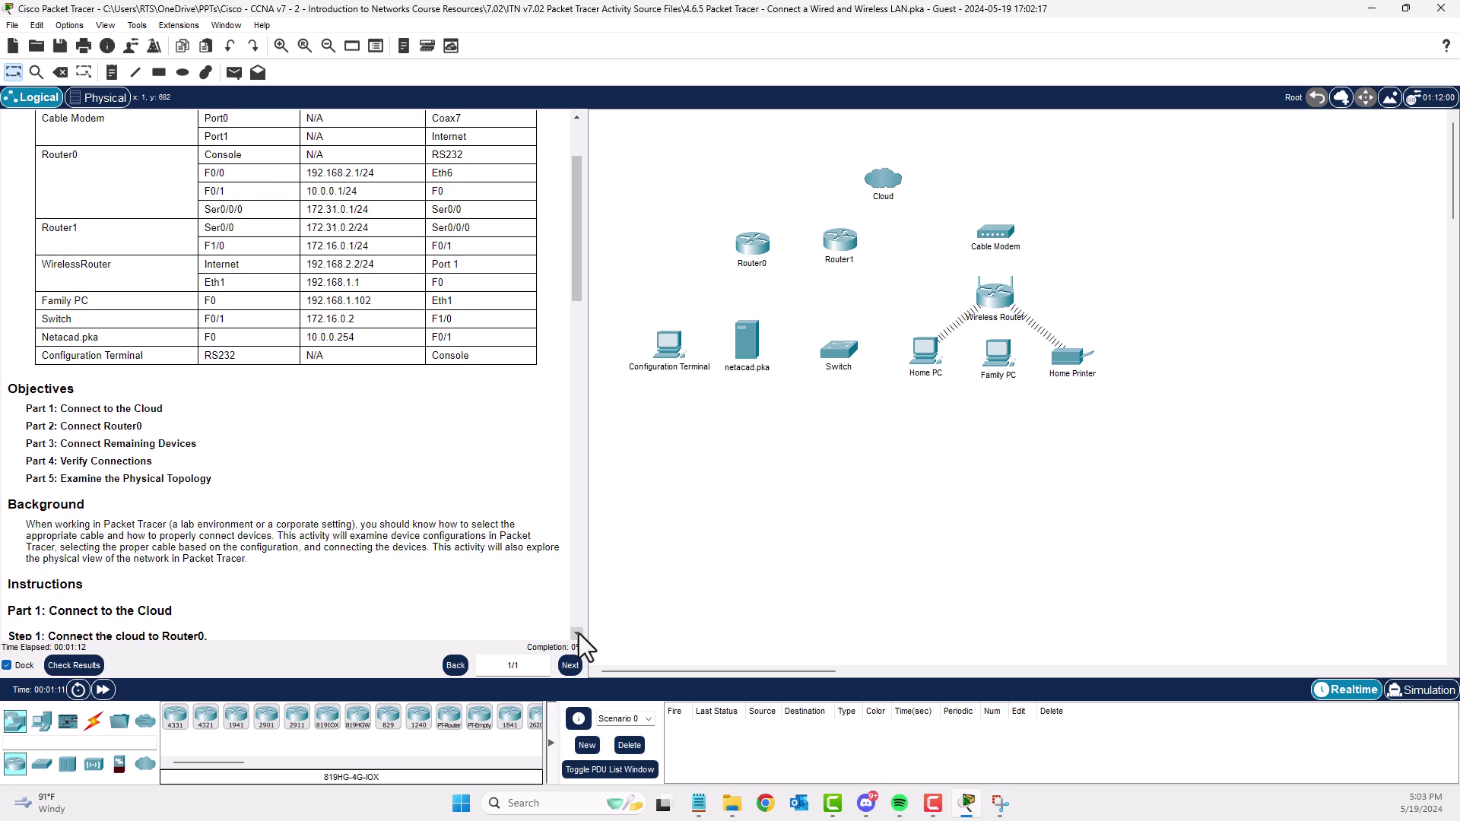
{"action": "scroll", "coordinate": [581, 633], "scroll_direction": "down", "scroll_amount": 4}
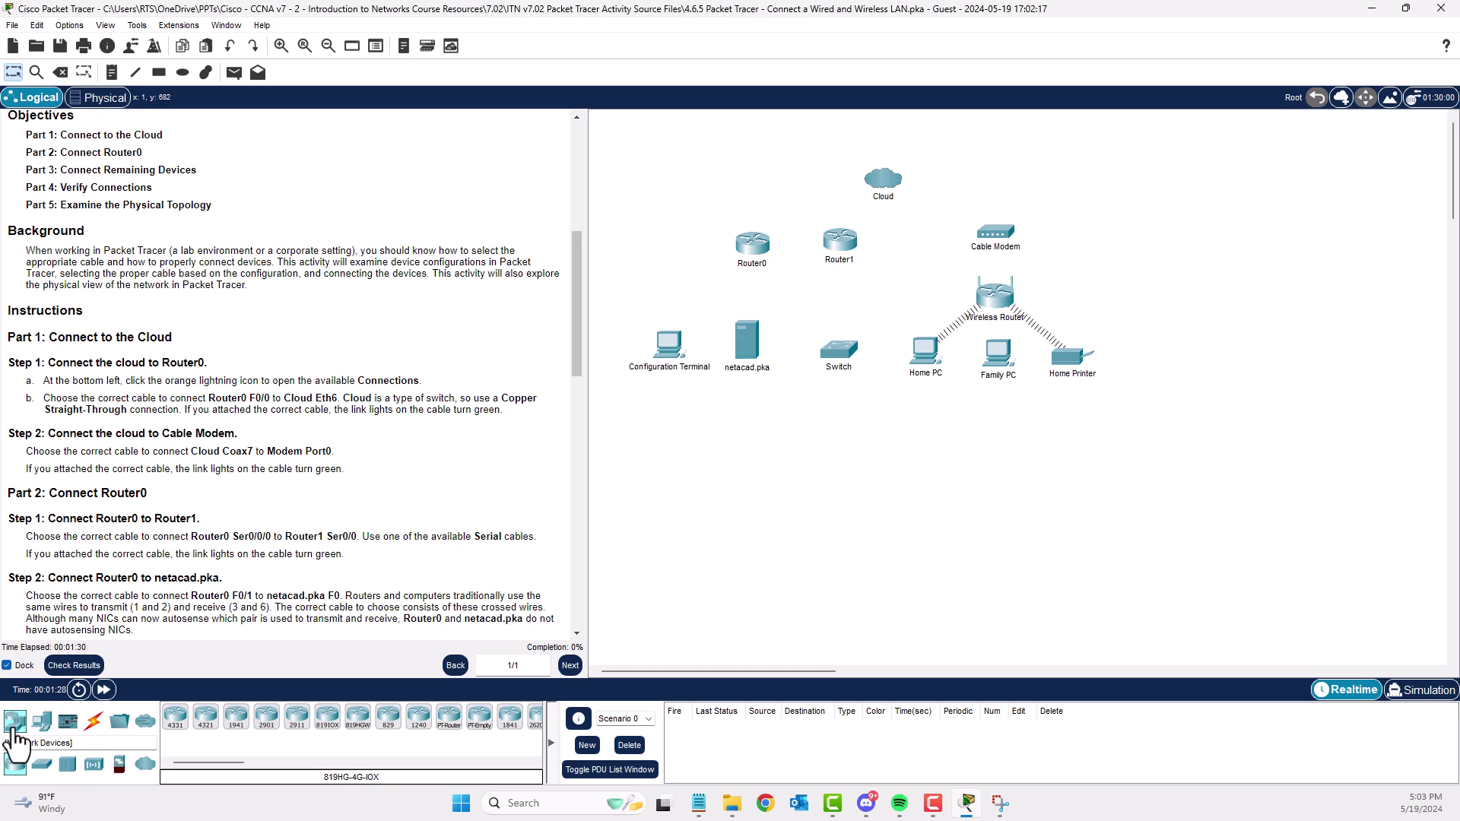
Try to open the Network Devices and End Devices categories of the device palette, dismissing each notice.
{"action": "left_click", "coordinate": [16, 764]}
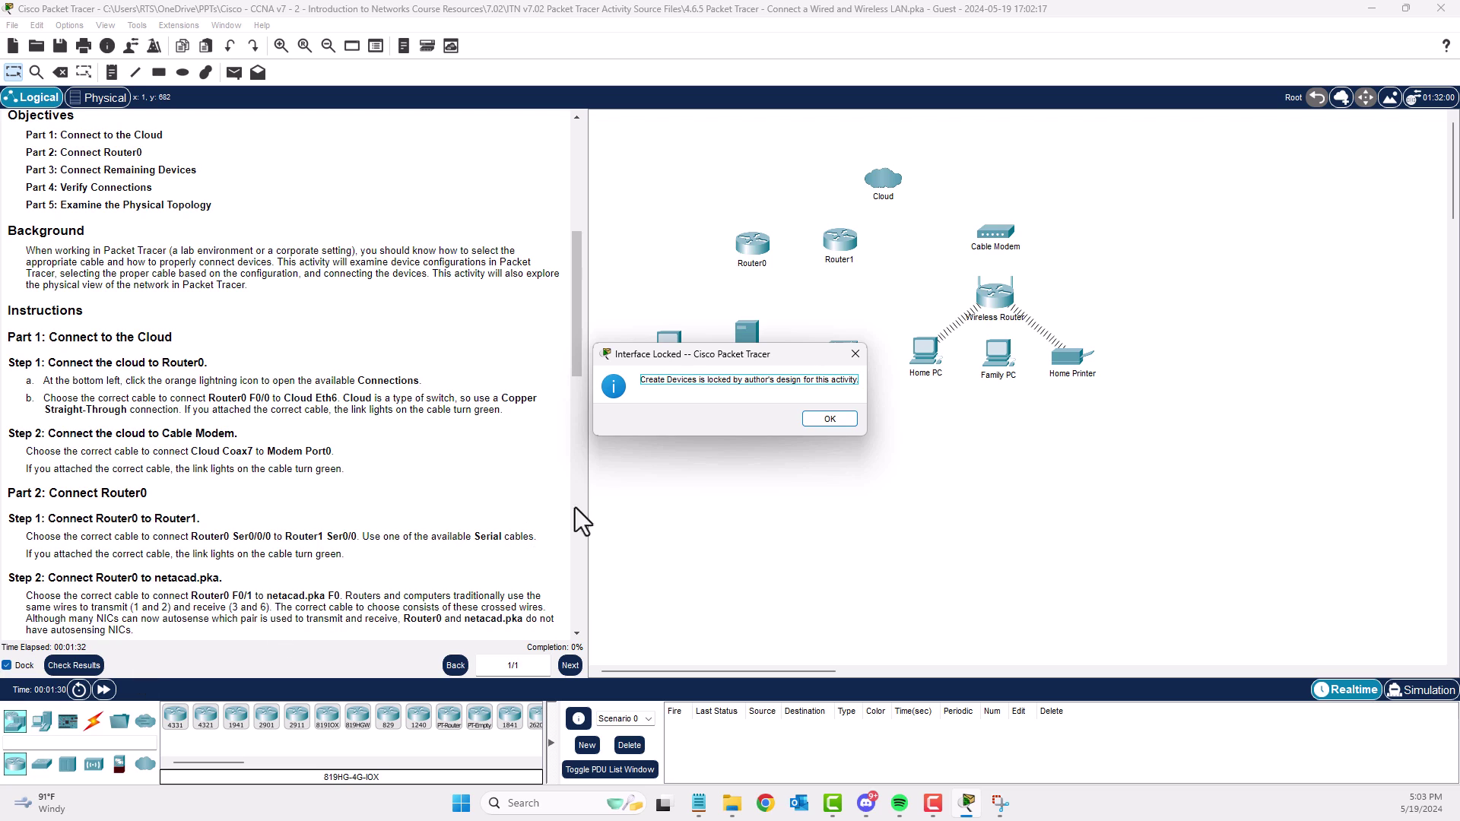
{"action": "left_click", "coordinate": [814, 423]}
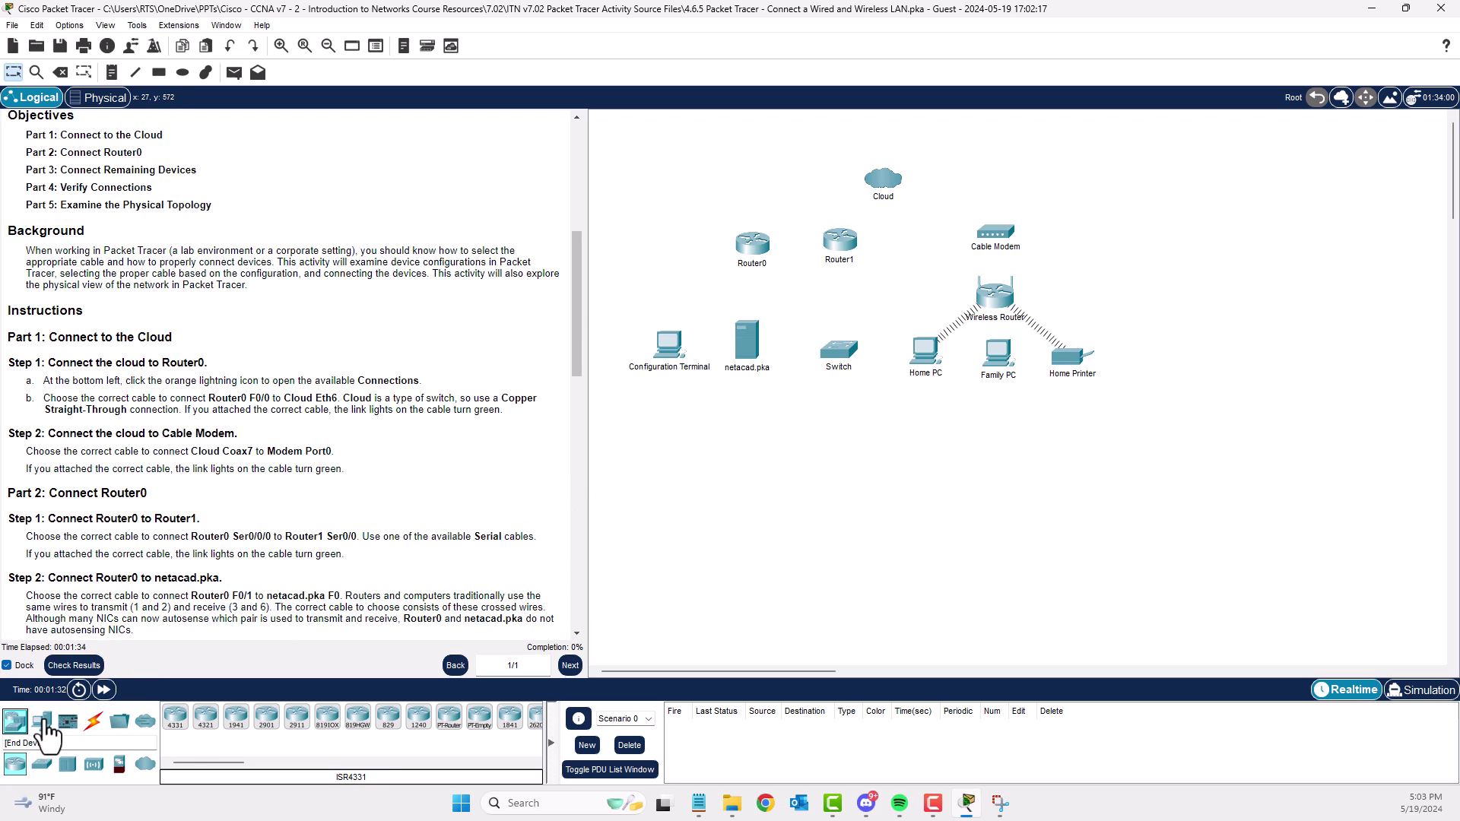
{"action": "left_click", "coordinate": [47, 719]}
{"action": "left_click", "coordinate": [812, 422]}
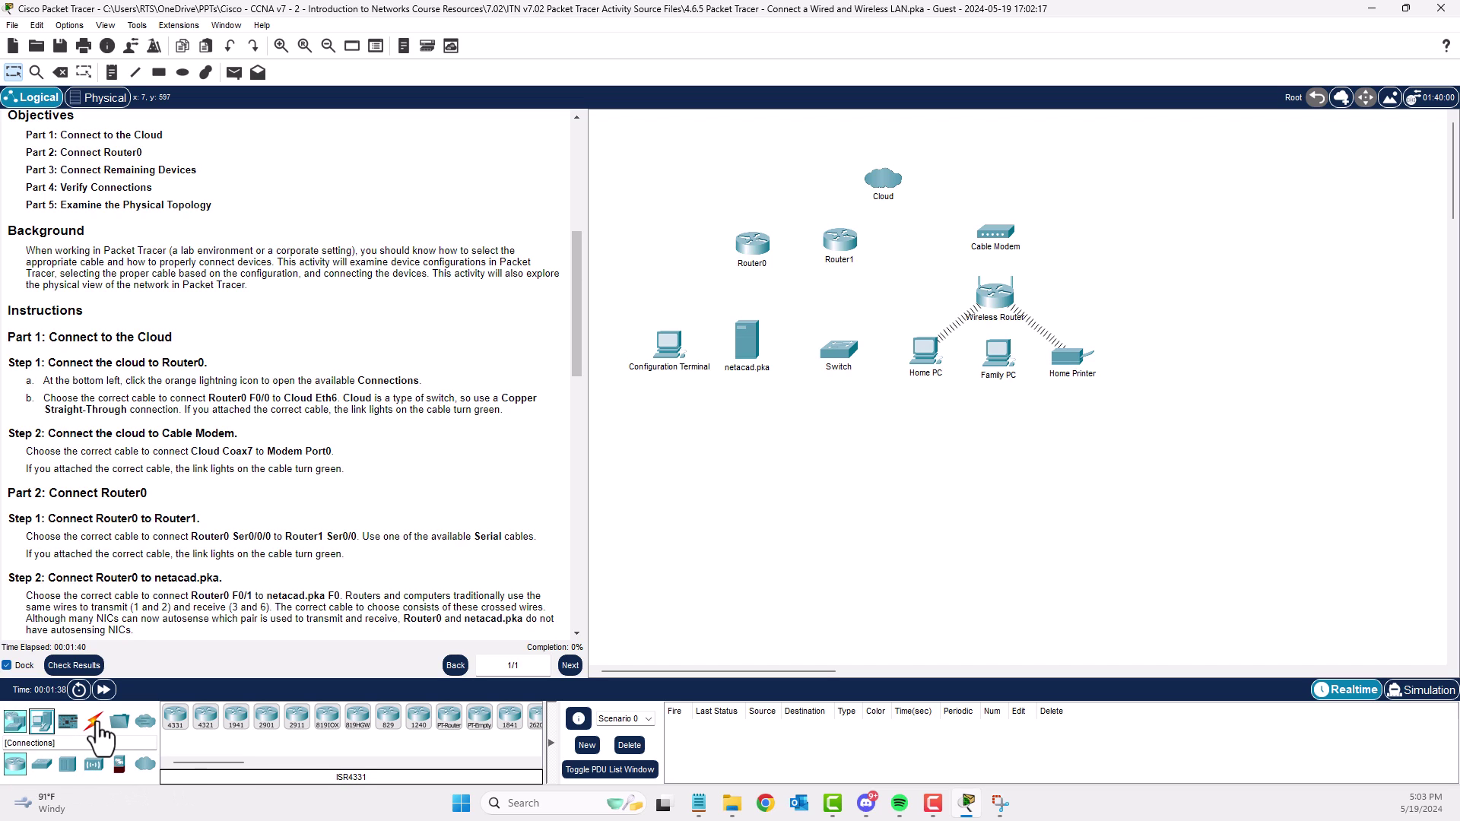
Connect Router0 FastEthernet0/0 to Cloud Ethernet6 with a Copper Straight-Through cable.
{"action": "left_click", "coordinate": [95, 723]}
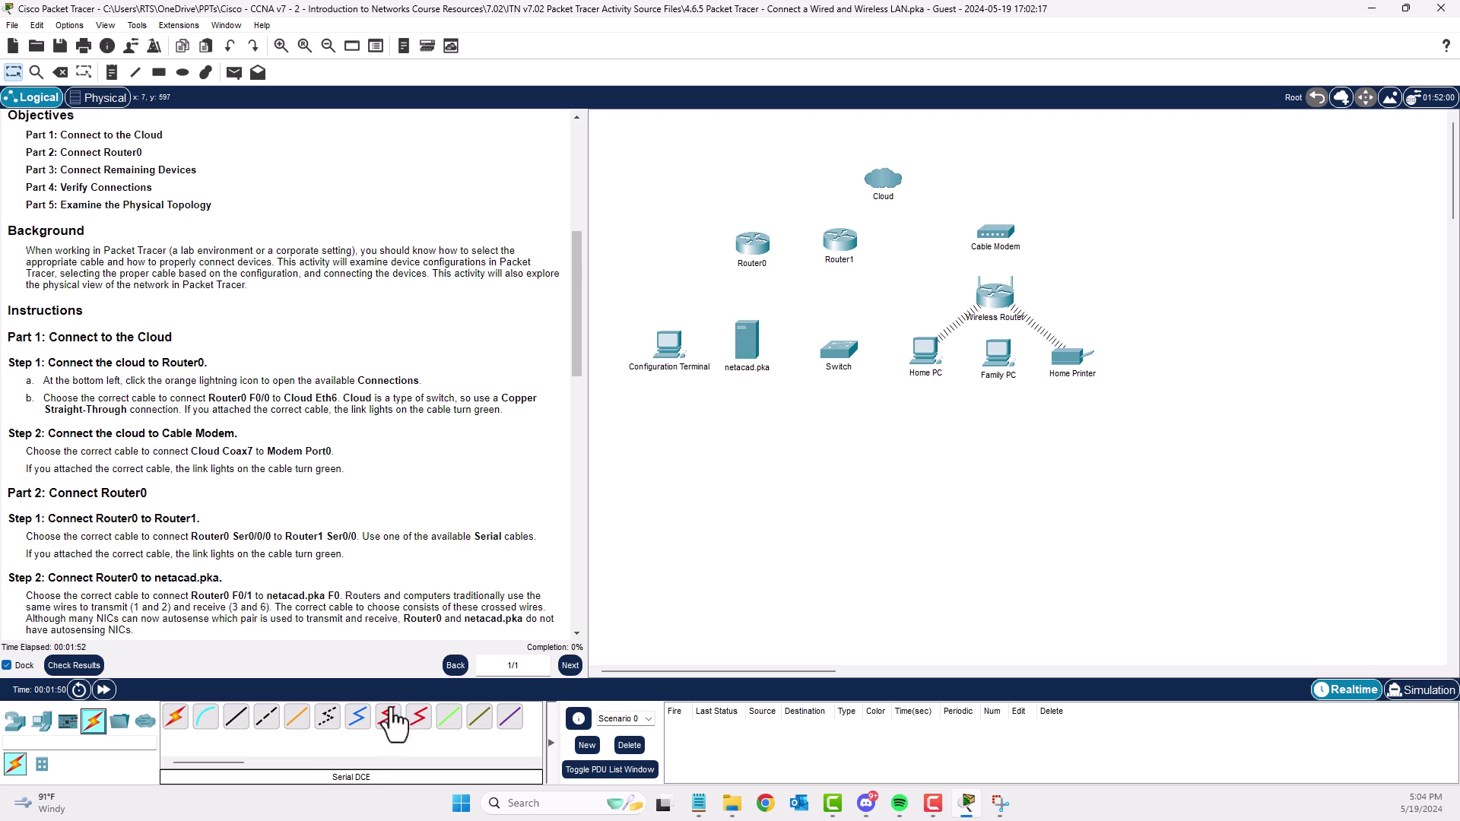
{"action": "mouse_move", "coordinate": [231, 763]}
{"action": "left_mouse_down"}
{"action": "mouse_move", "coordinate": [394, 784]}
{"action": "mouse_move", "coordinate": [220, 740]}
{"action": "left_mouse_up"}
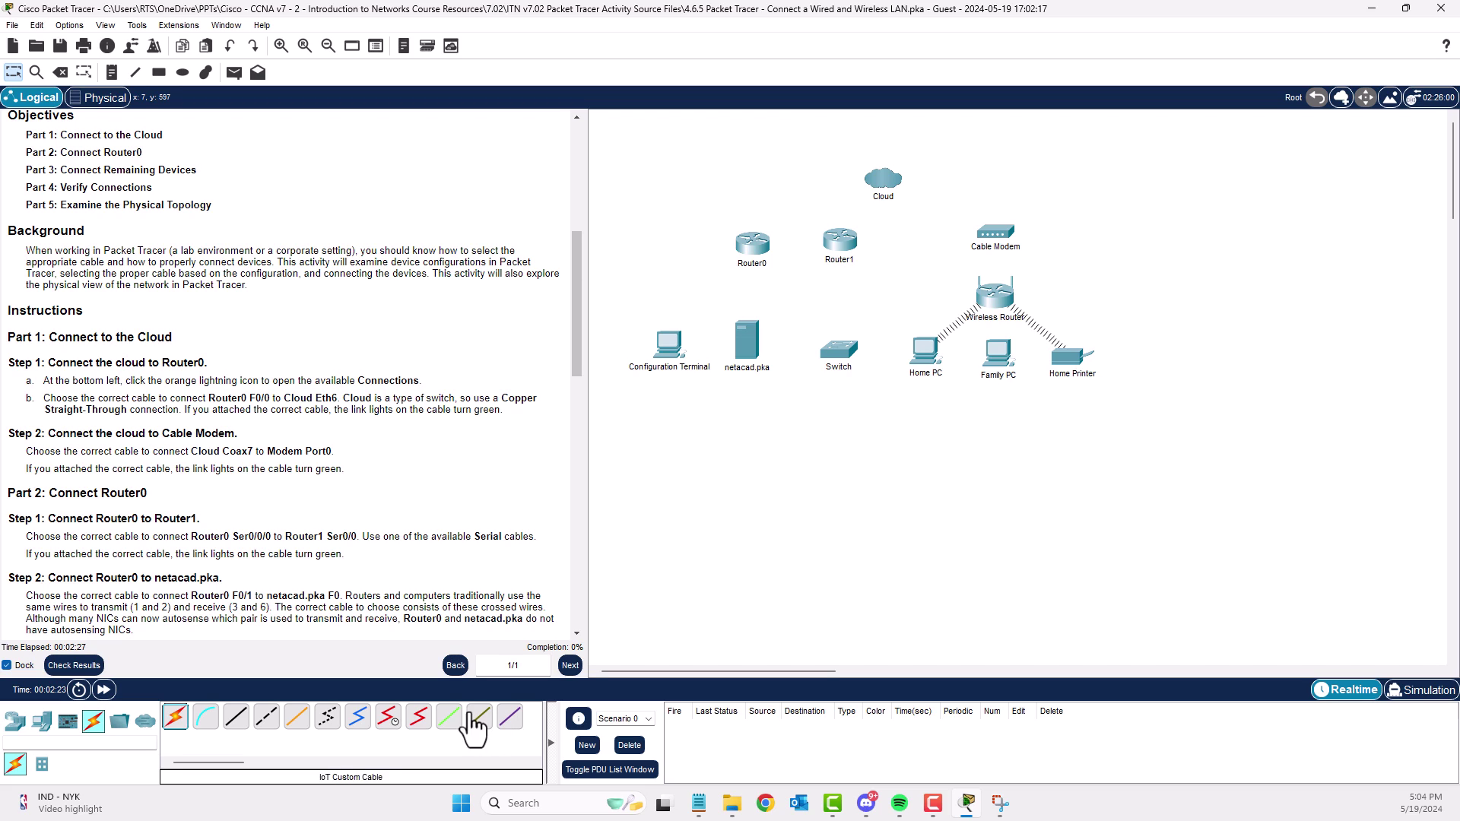
{"action": "left_click", "coordinate": [238, 720]}
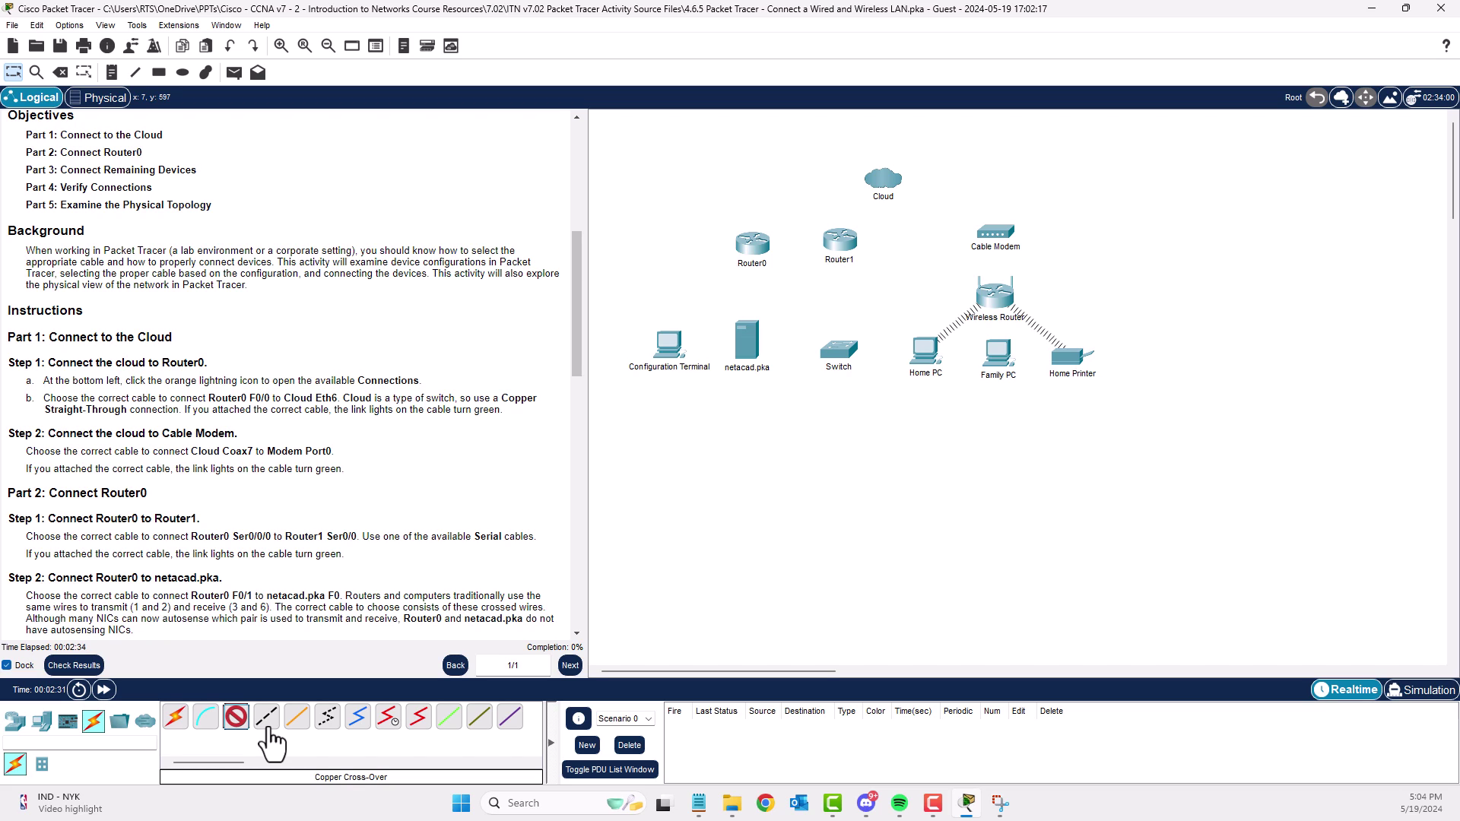
{"action": "left_click", "coordinate": [296, 718]}
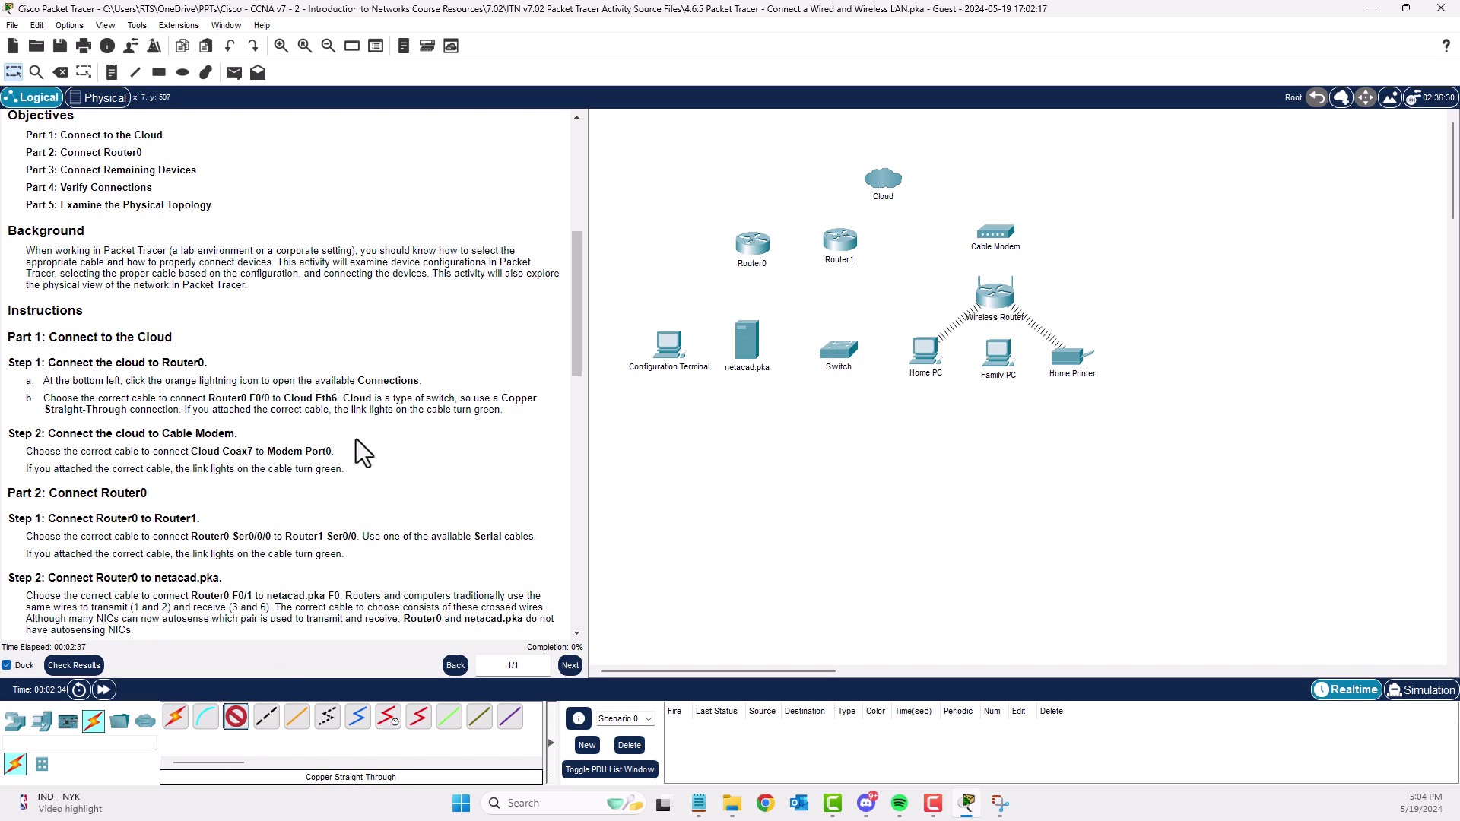
{"action": "left_click", "coordinate": [756, 246]}
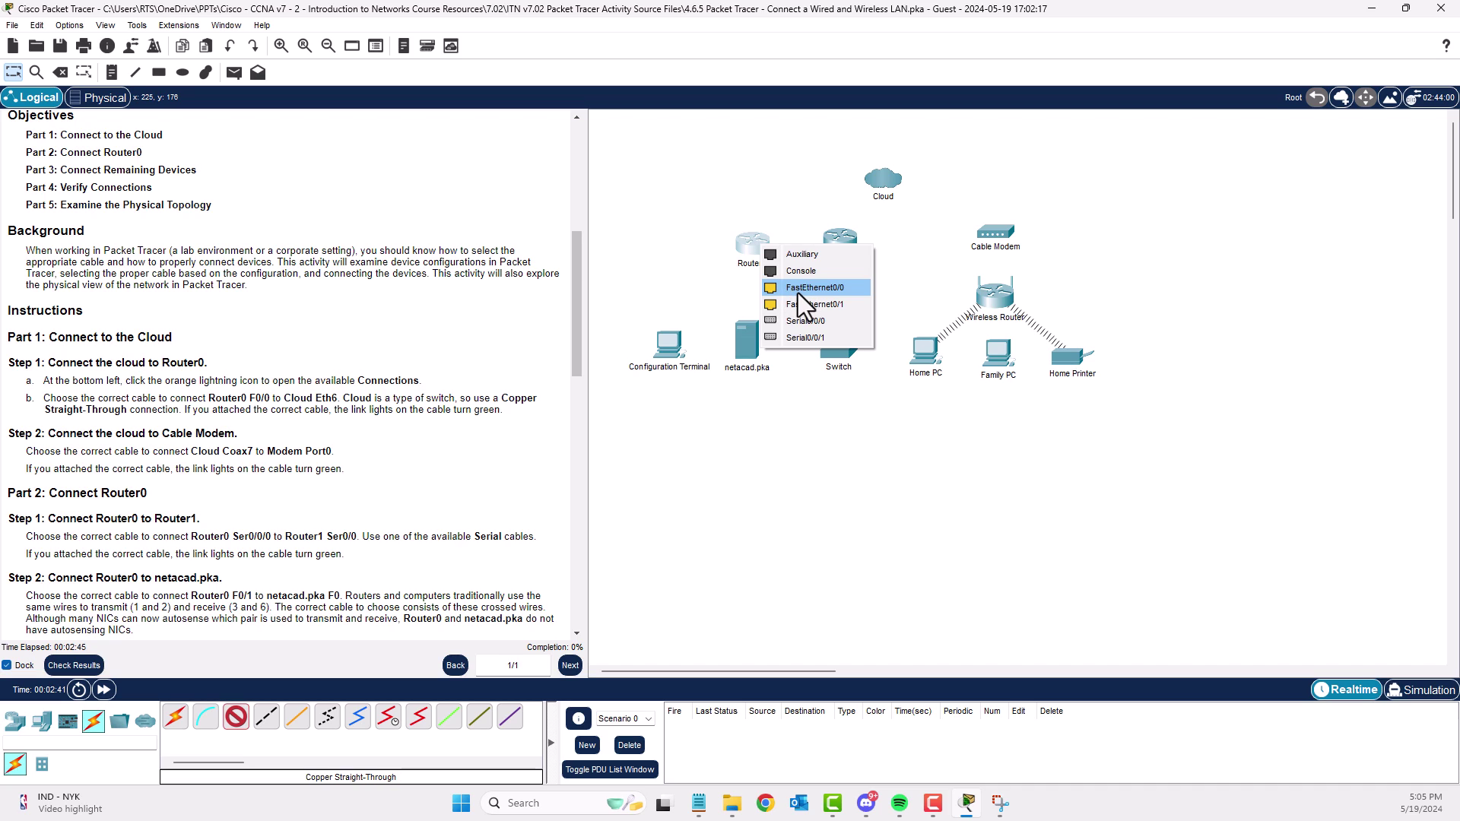
{"action": "left_click", "coordinate": [833, 291]}
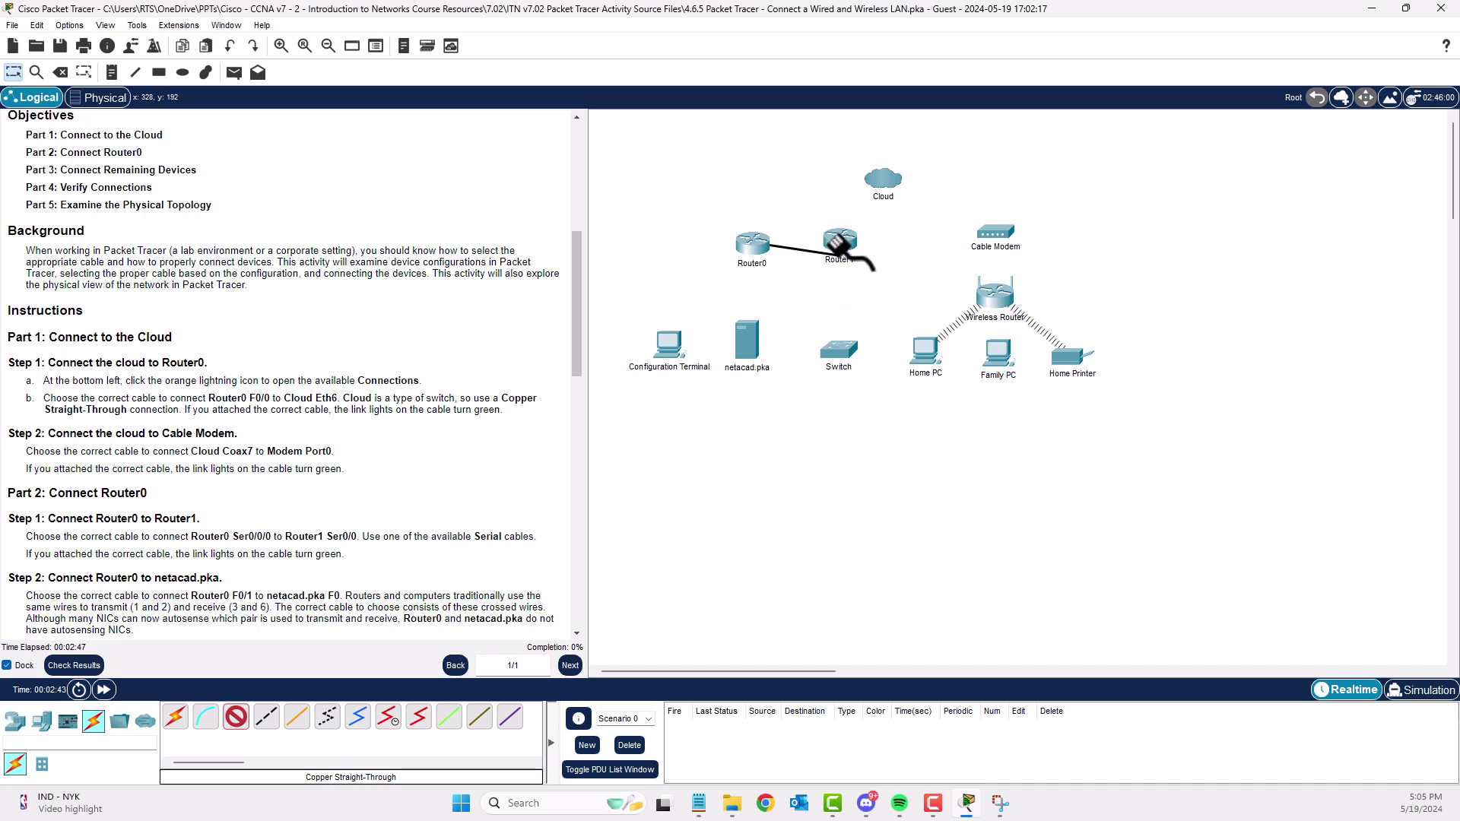
{"action": "left_click", "coordinate": [872, 183]}
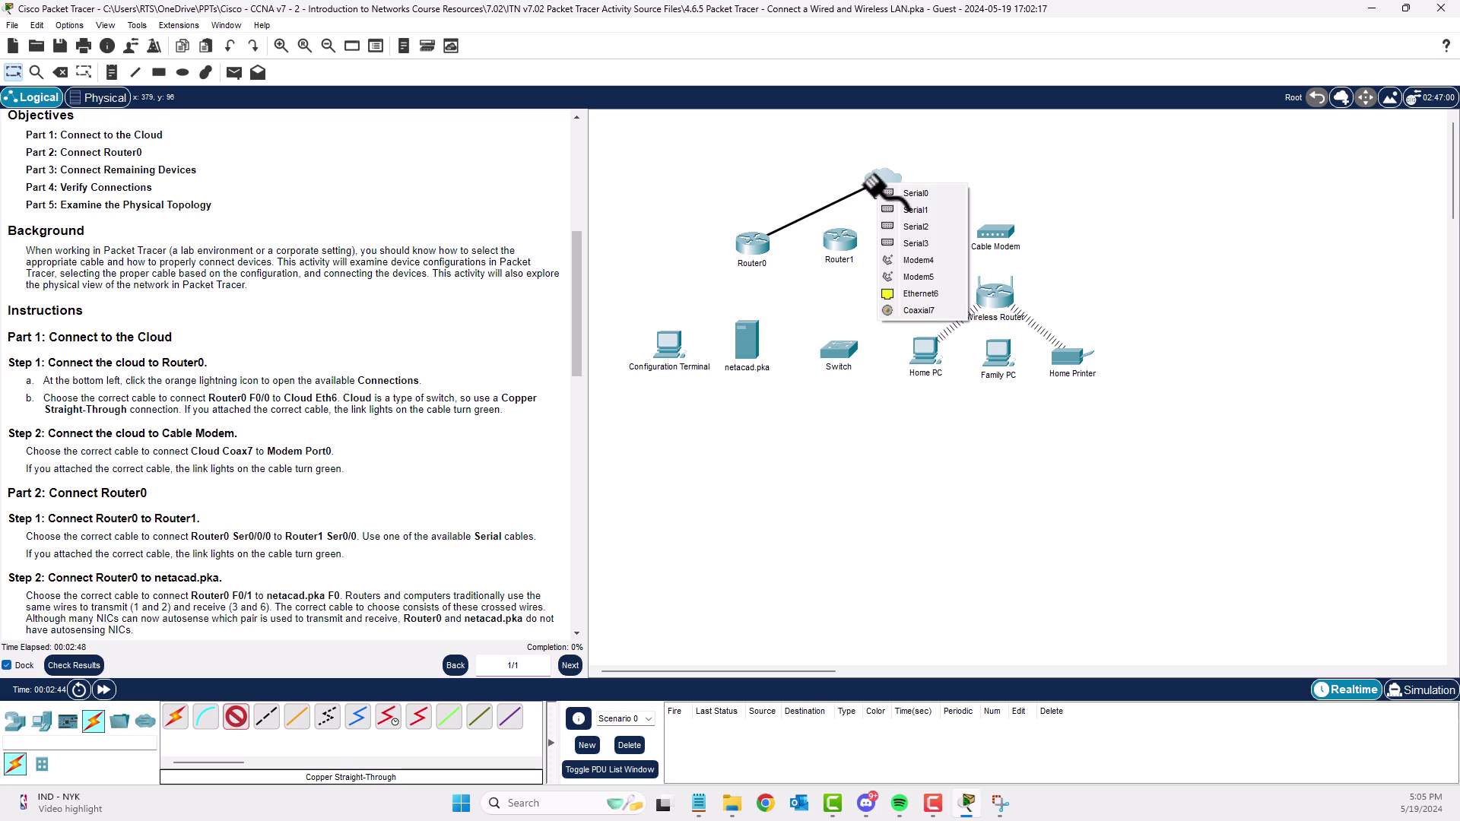
{"action": "left_click", "coordinate": [912, 296]}
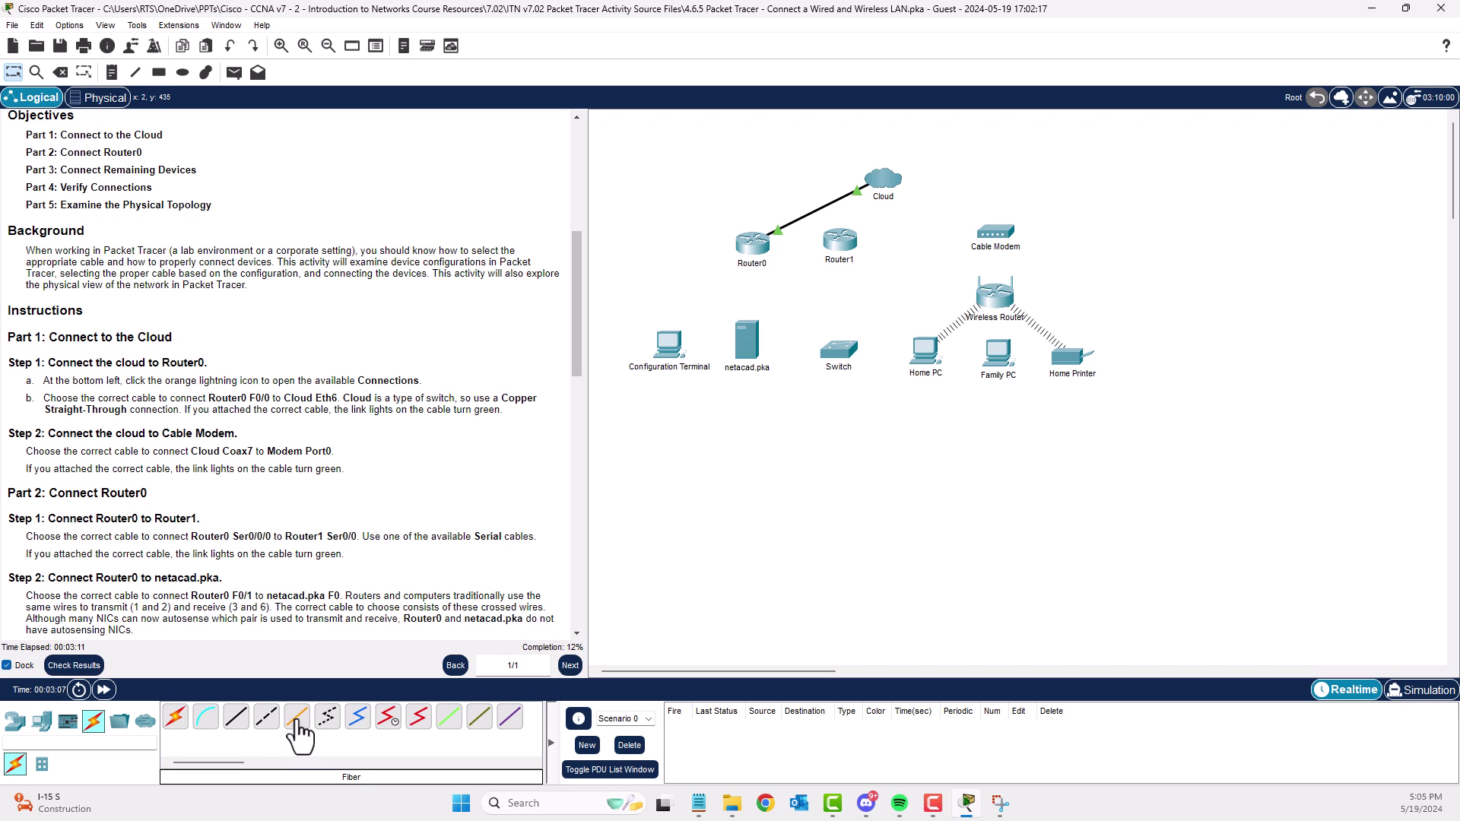
Connect Cable Modem Port 0 to Cloud Coaxial7 with a Coaxial cable.
{"action": "left_click", "coordinate": [358, 721]}
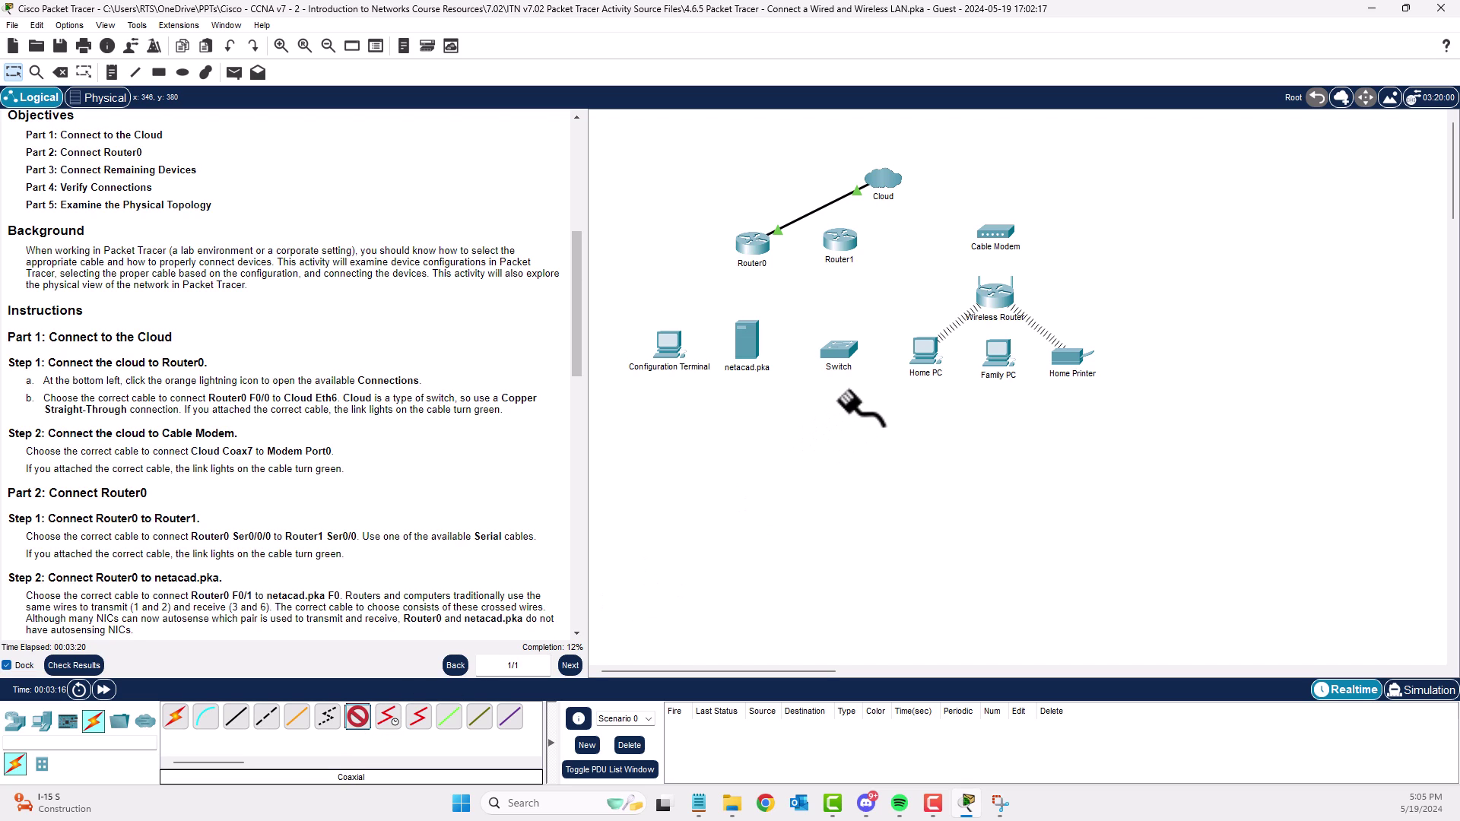
{"action": "left_click", "coordinate": [996, 232]}
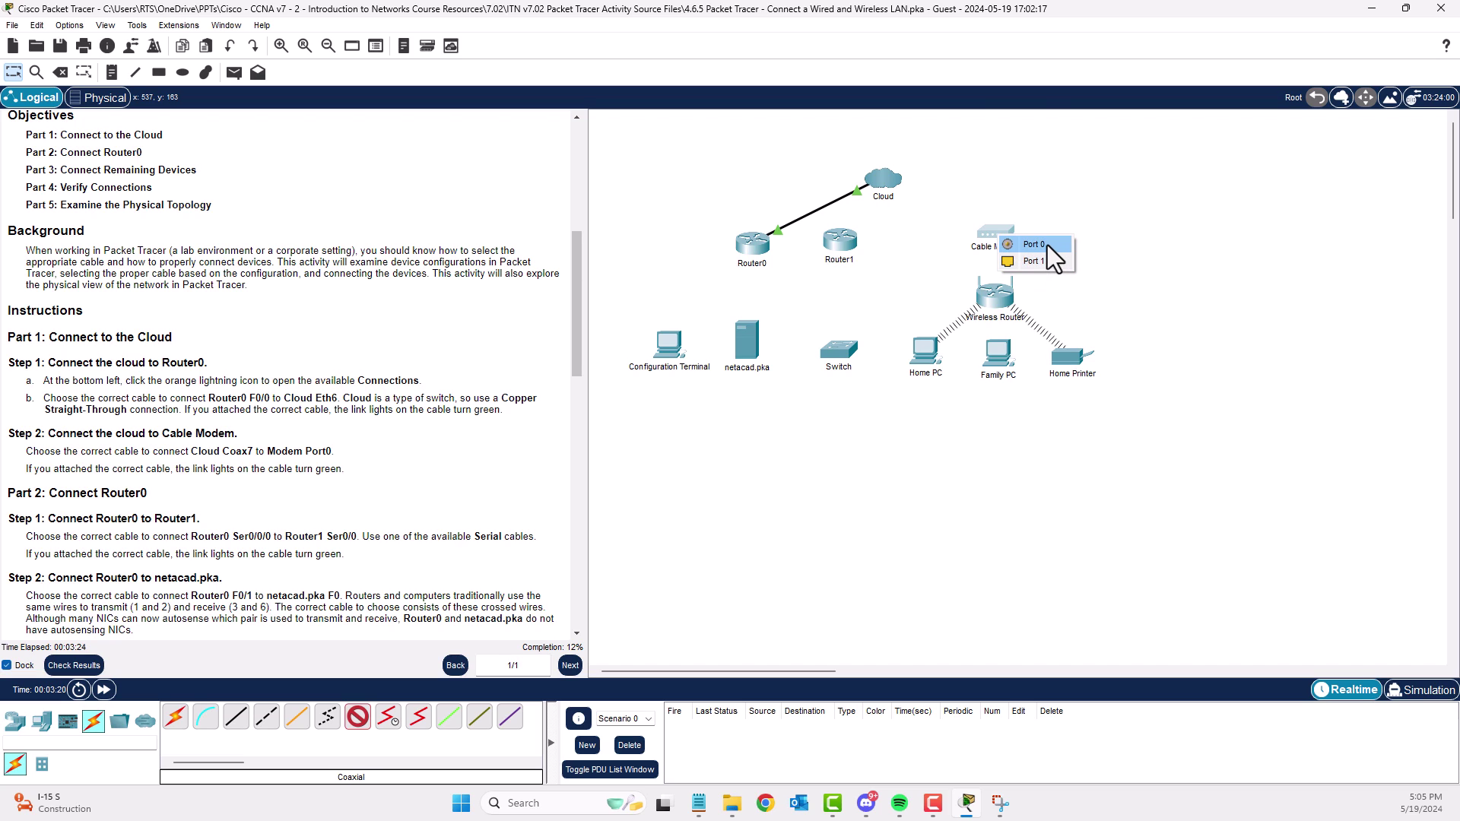
{"action": "left_click", "coordinate": [1047, 245]}
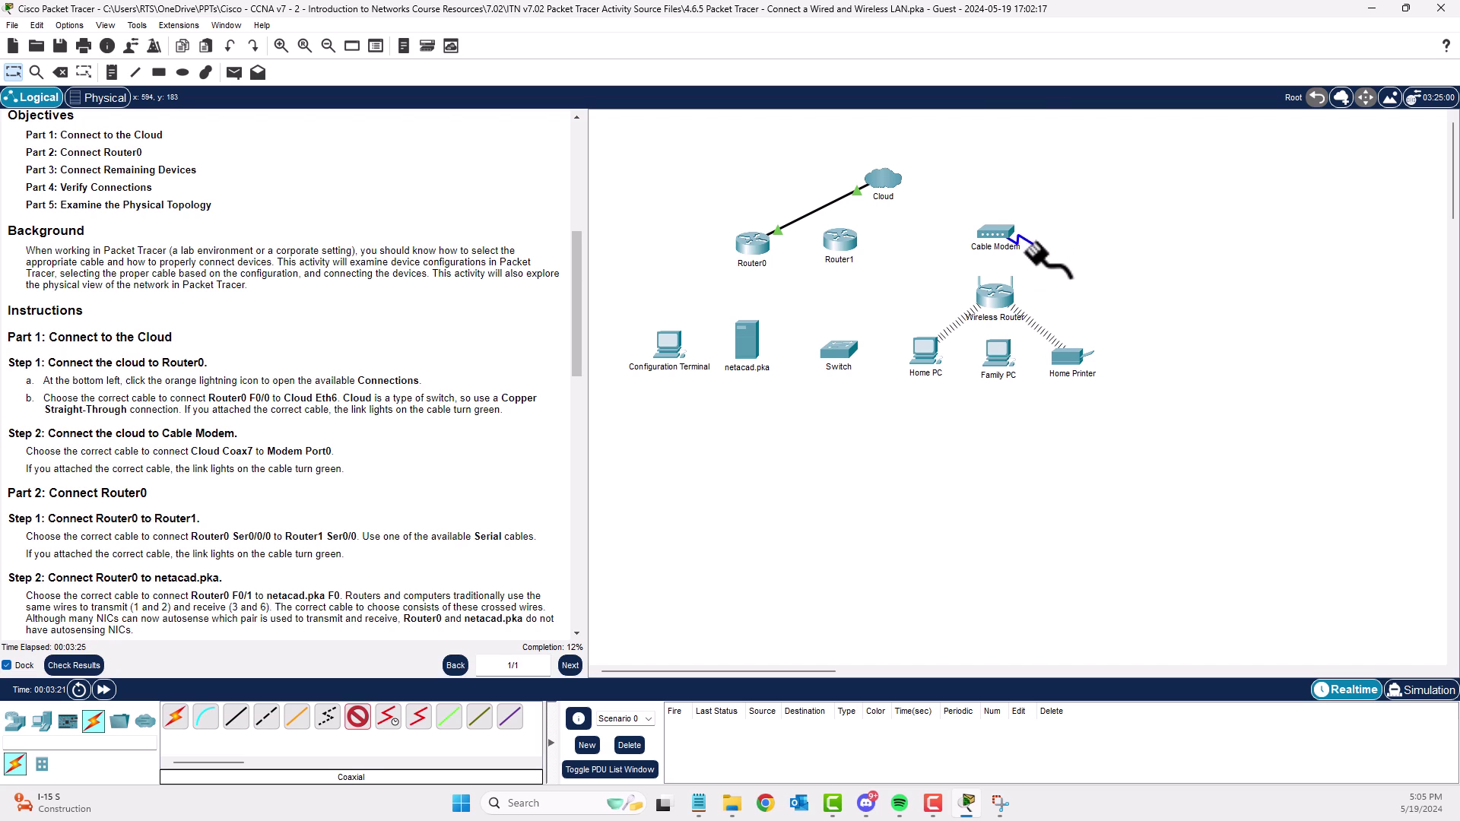
{"action": "left_click", "coordinate": [882, 178]}
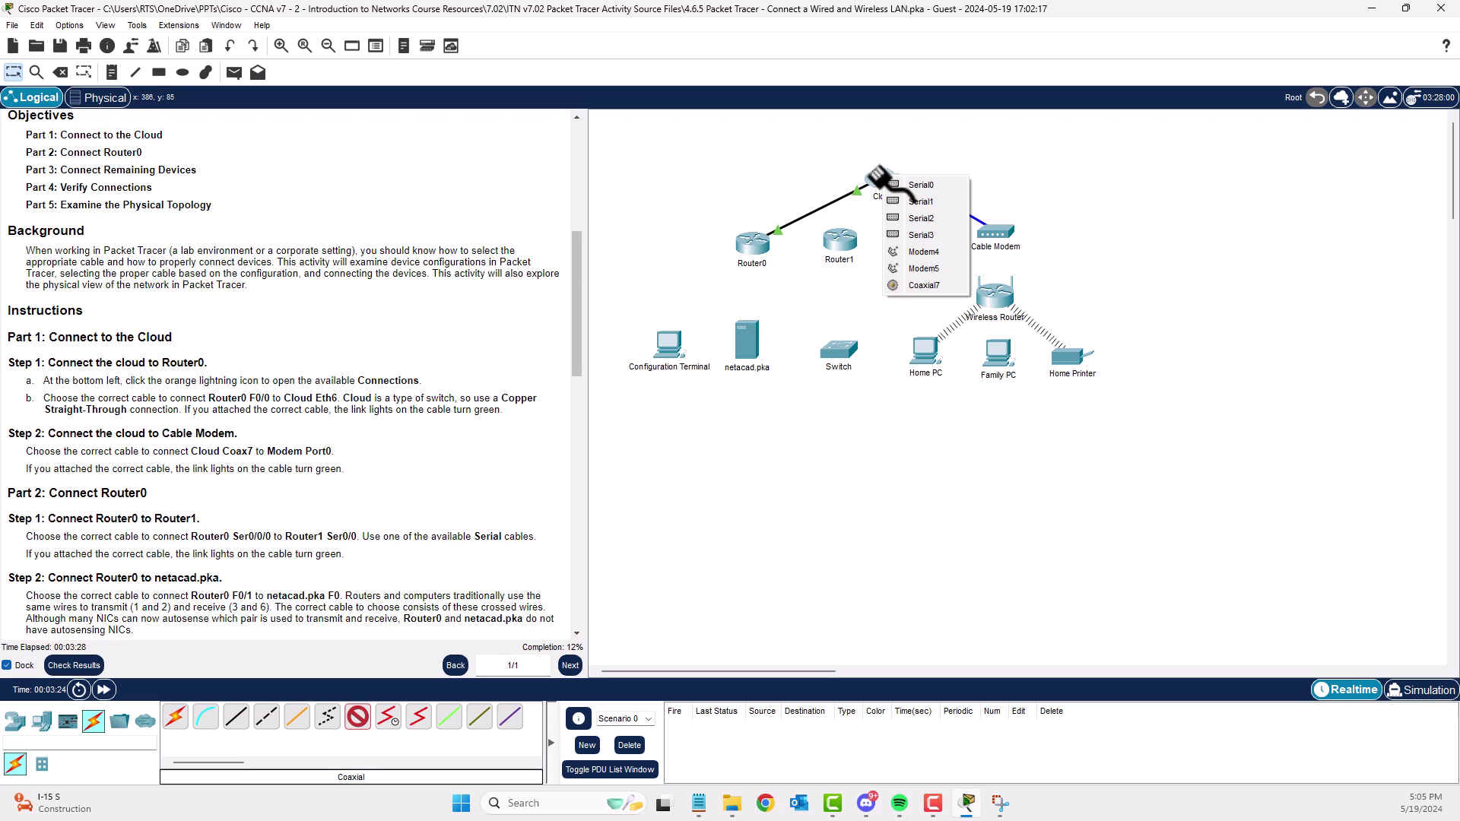
{"action": "left_click", "coordinate": [926, 285]}
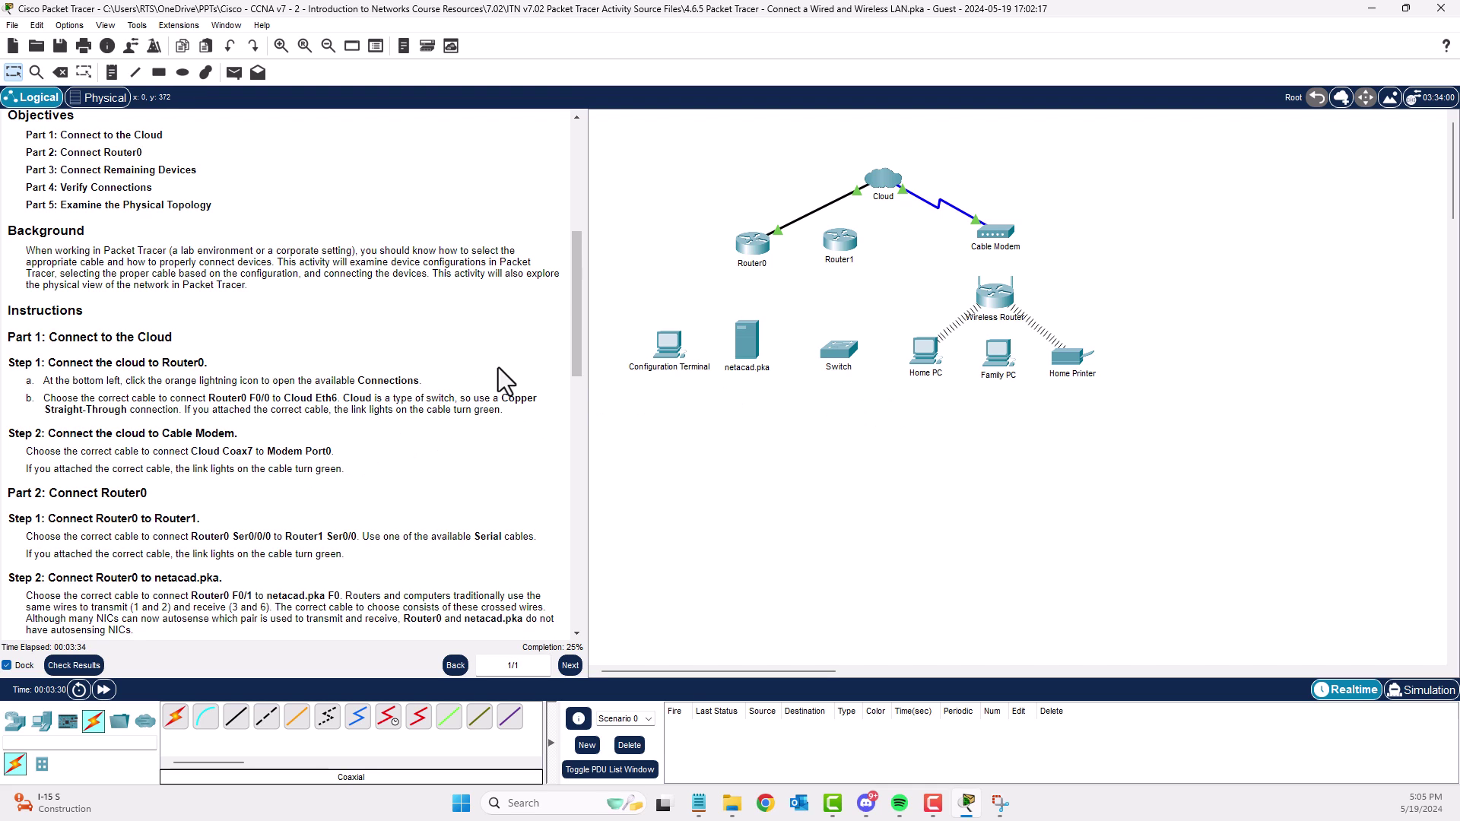
Following Part 2, connect Router0 Serial0/0/0 to Router1 Serial0/0 with a Serial DCE cable.
{"action": "left_click_drag", "start_coordinate": [571, 300], "coordinate": [564, 400]}
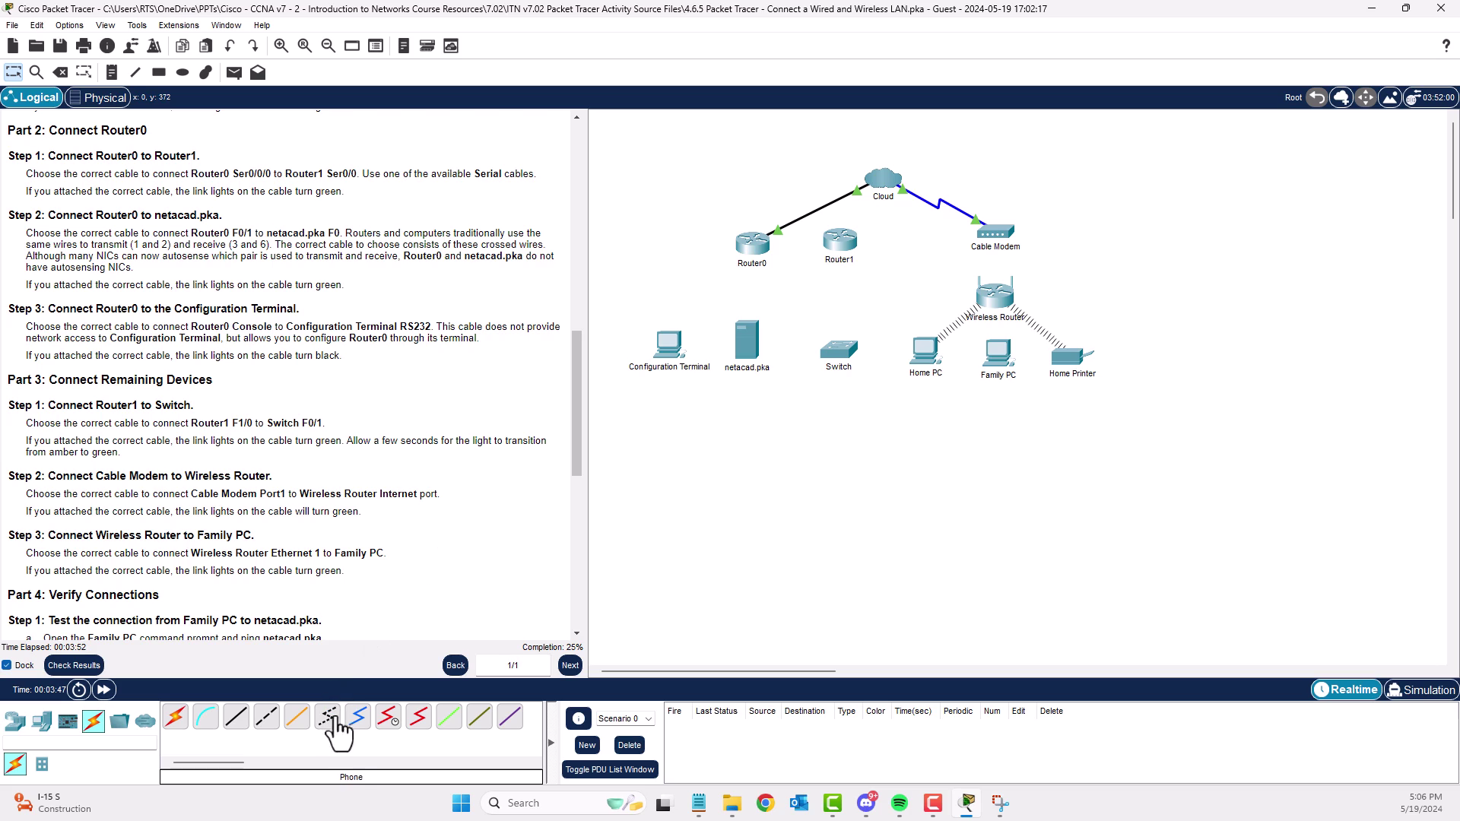
{"action": "left_click", "coordinate": [397, 717]}
{"action": "left_click", "coordinate": [418, 716]}
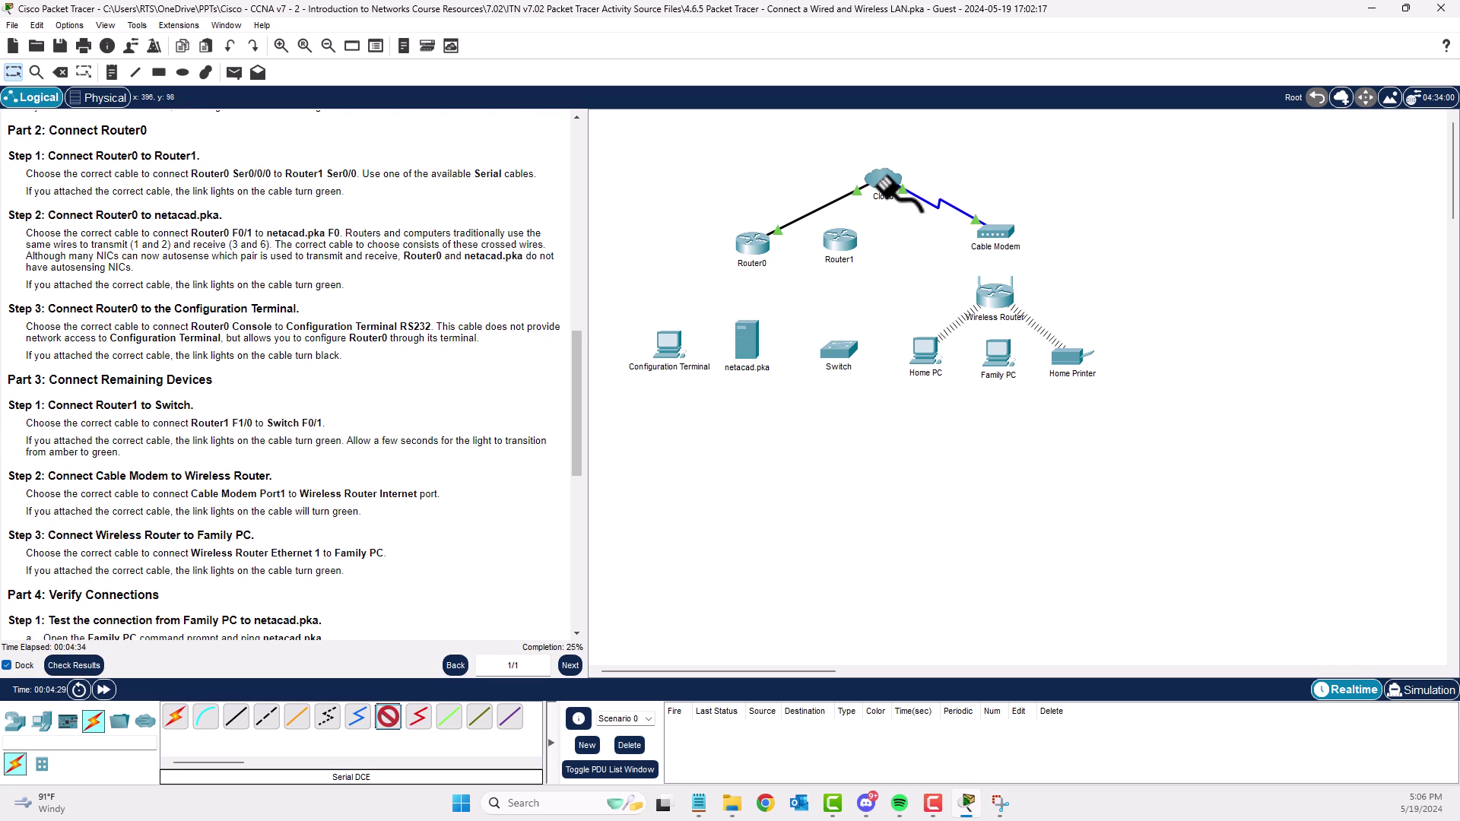
{"action": "left_click", "coordinate": [760, 245]}
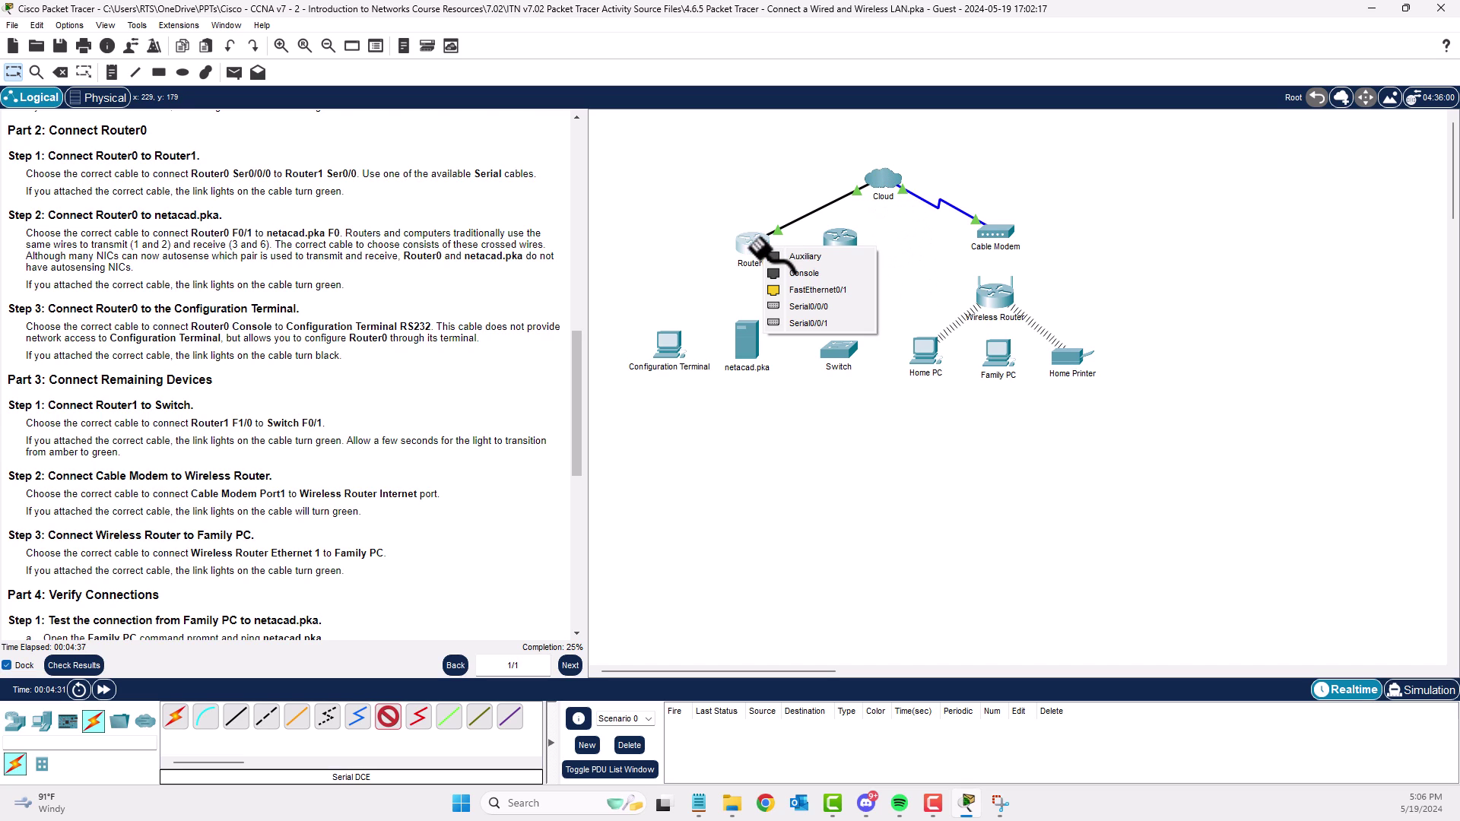
{"action": "left_click", "coordinate": [807, 307]}
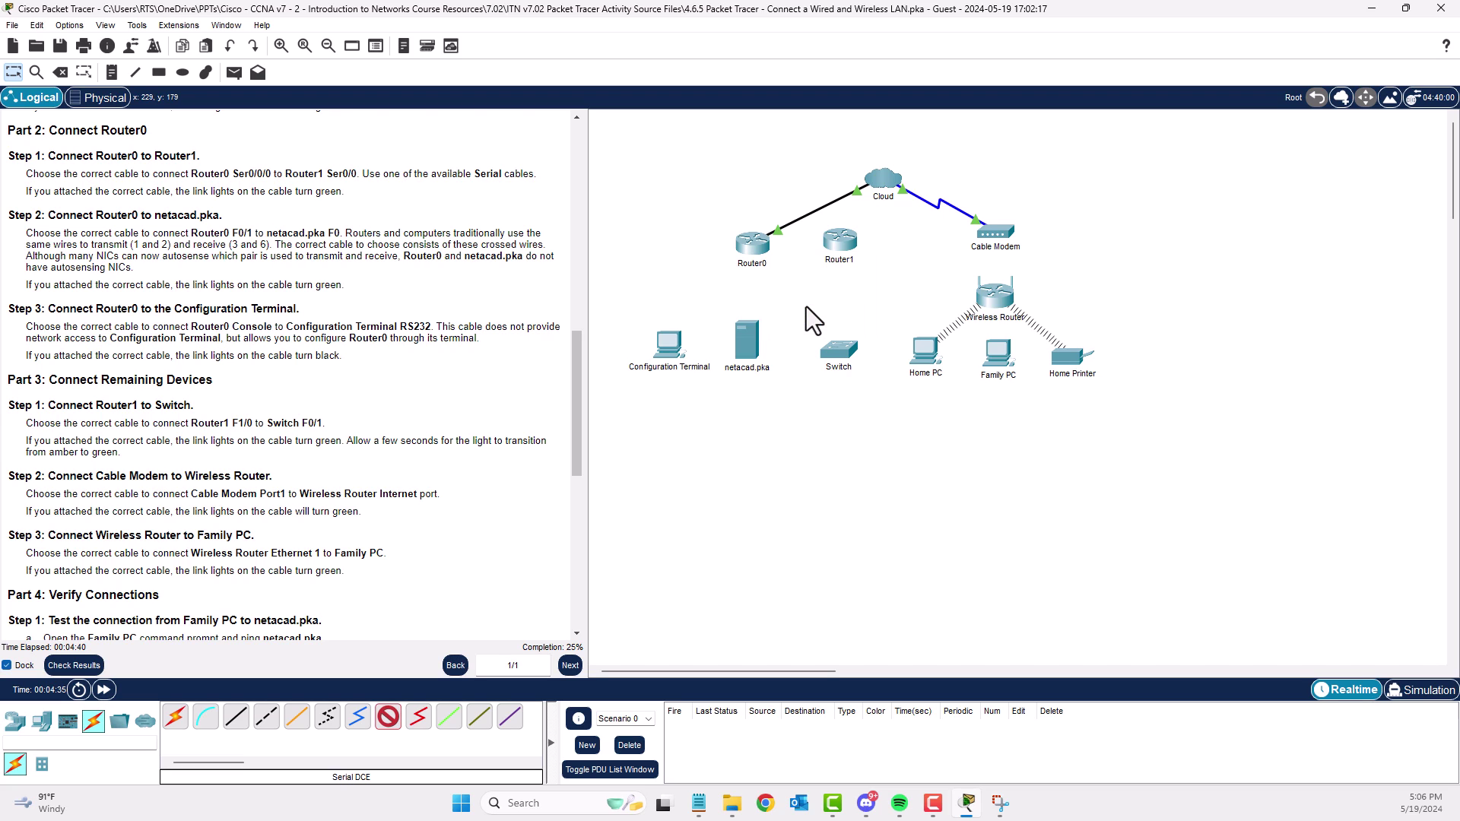
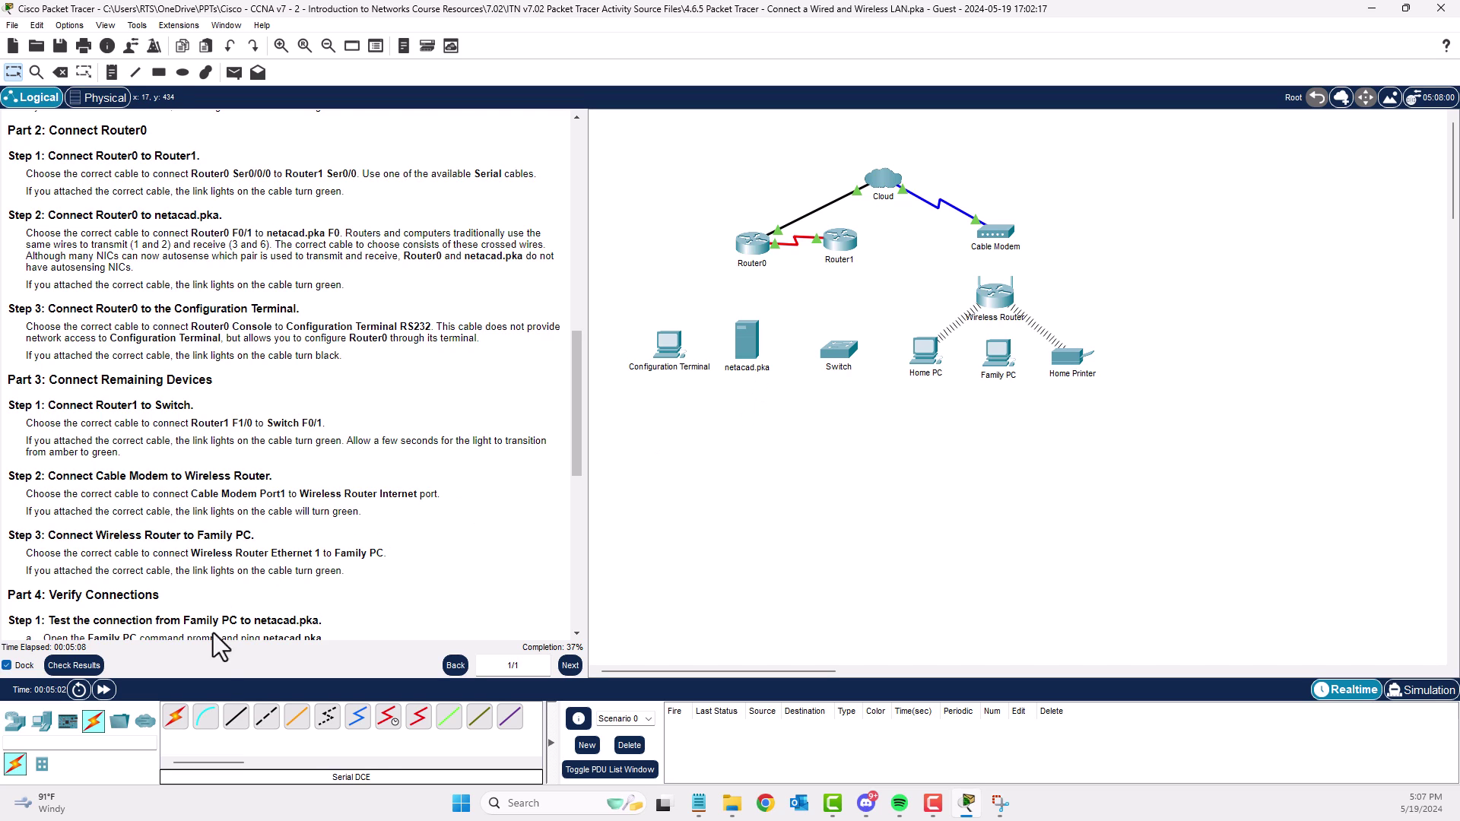
Connect Router0 FastEthernet0/1 to netacad.pka F0 with a Copper Straight-Through cable.
{"action": "left_click", "coordinate": [236, 718]}
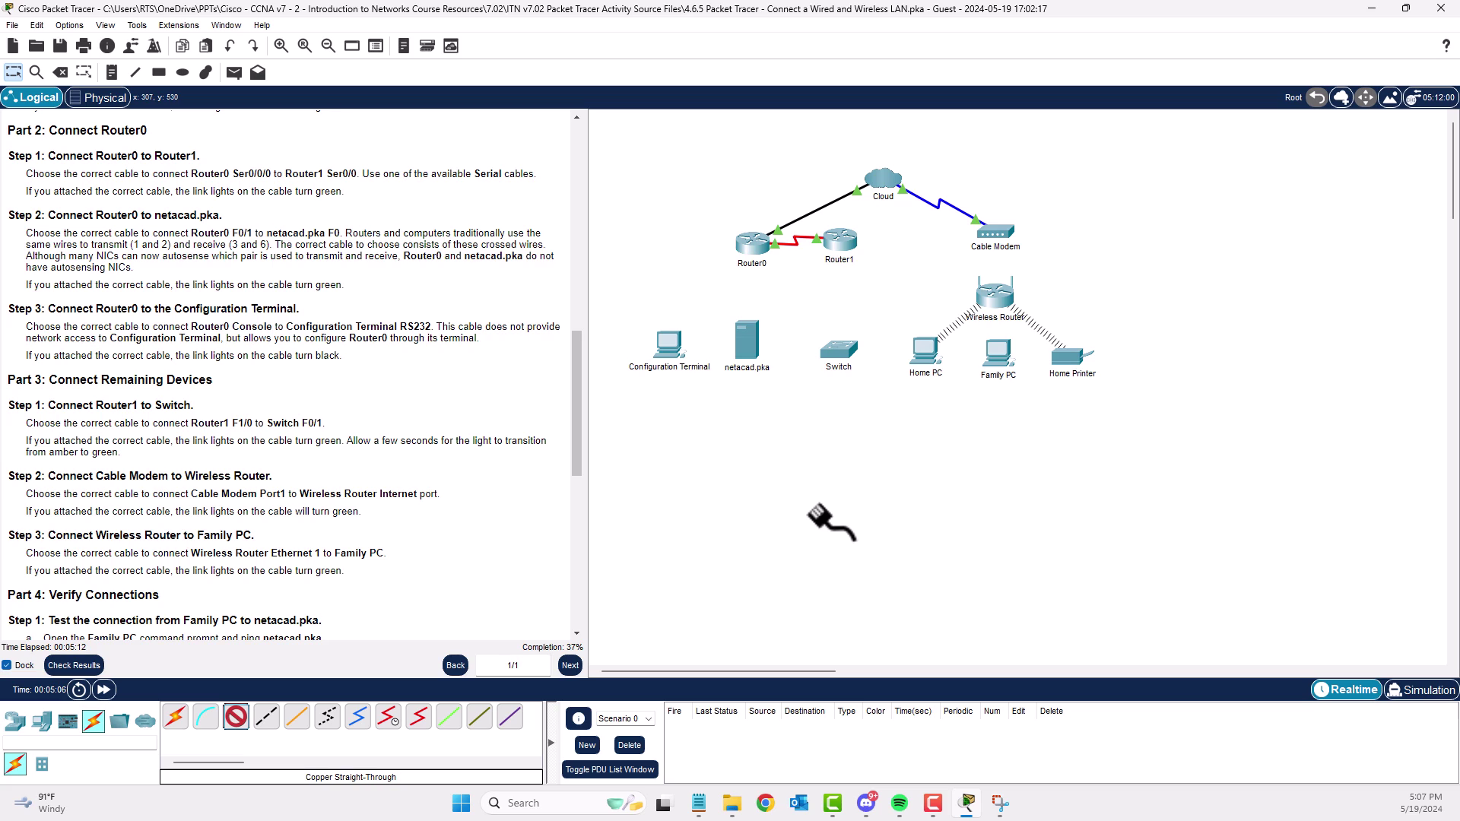
{"action": "left_click", "coordinate": [755, 249]}
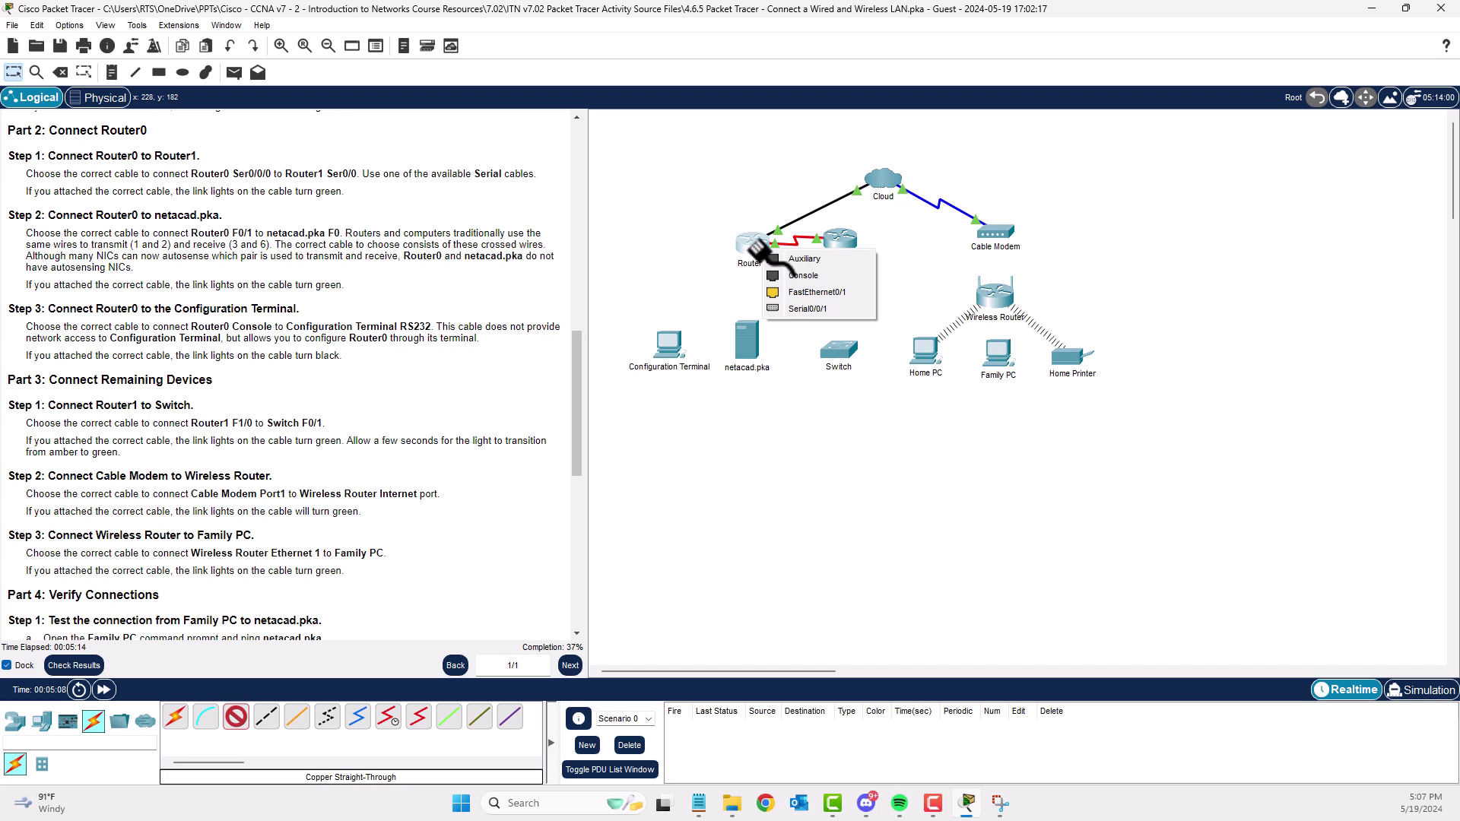
{"action": "left_click", "coordinate": [809, 291]}
{"action": "left_click", "coordinate": [757, 351]}
{"action": "left_click", "coordinate": [780, 365]}
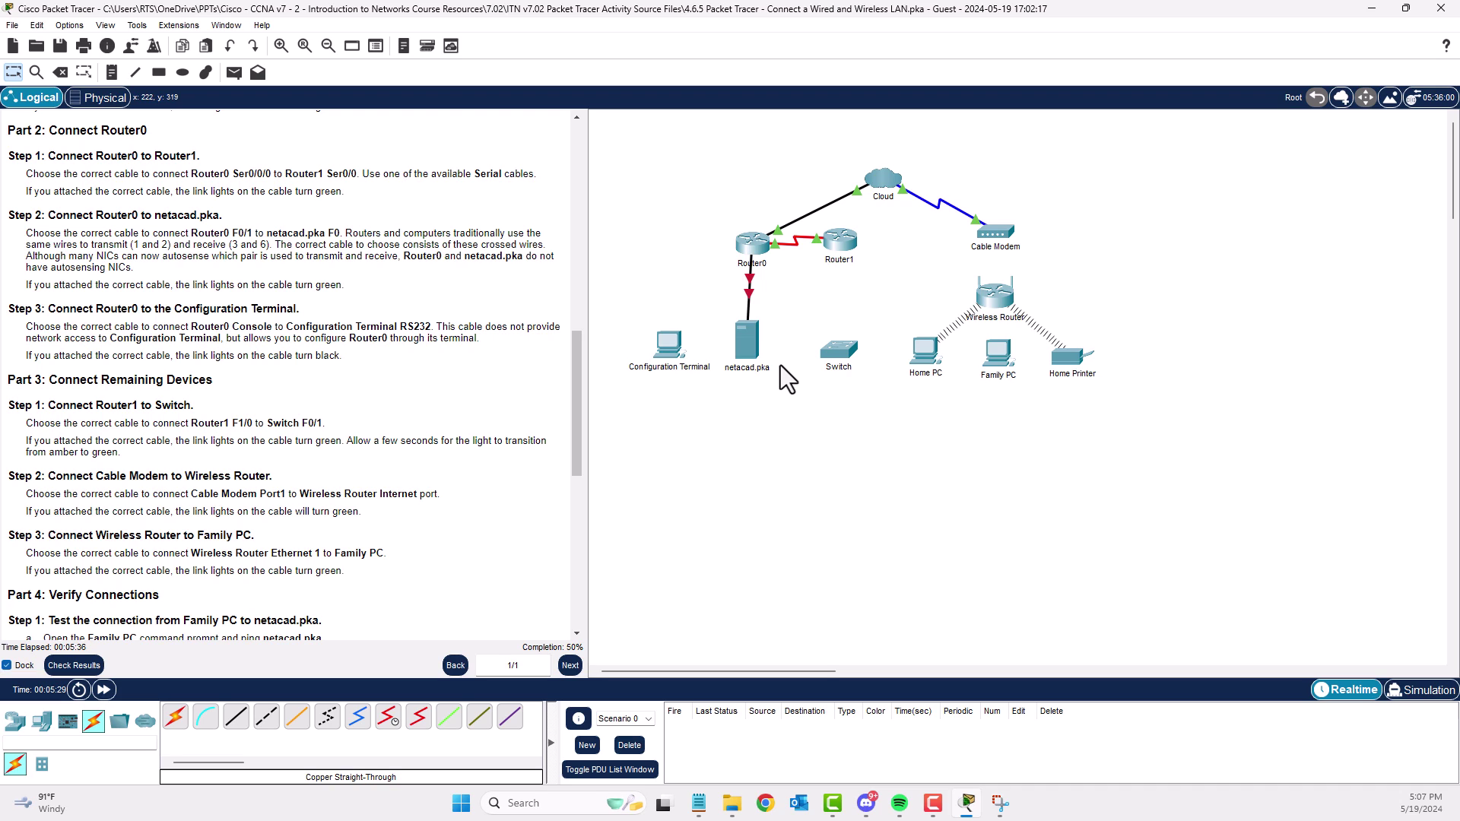
Delete the straight-through cable between Router0 and netacad.pka and leave delete mode.
{"action": "key", "text": "Delete"}
{"action": "left_click", "coordinate": [748, 291]}
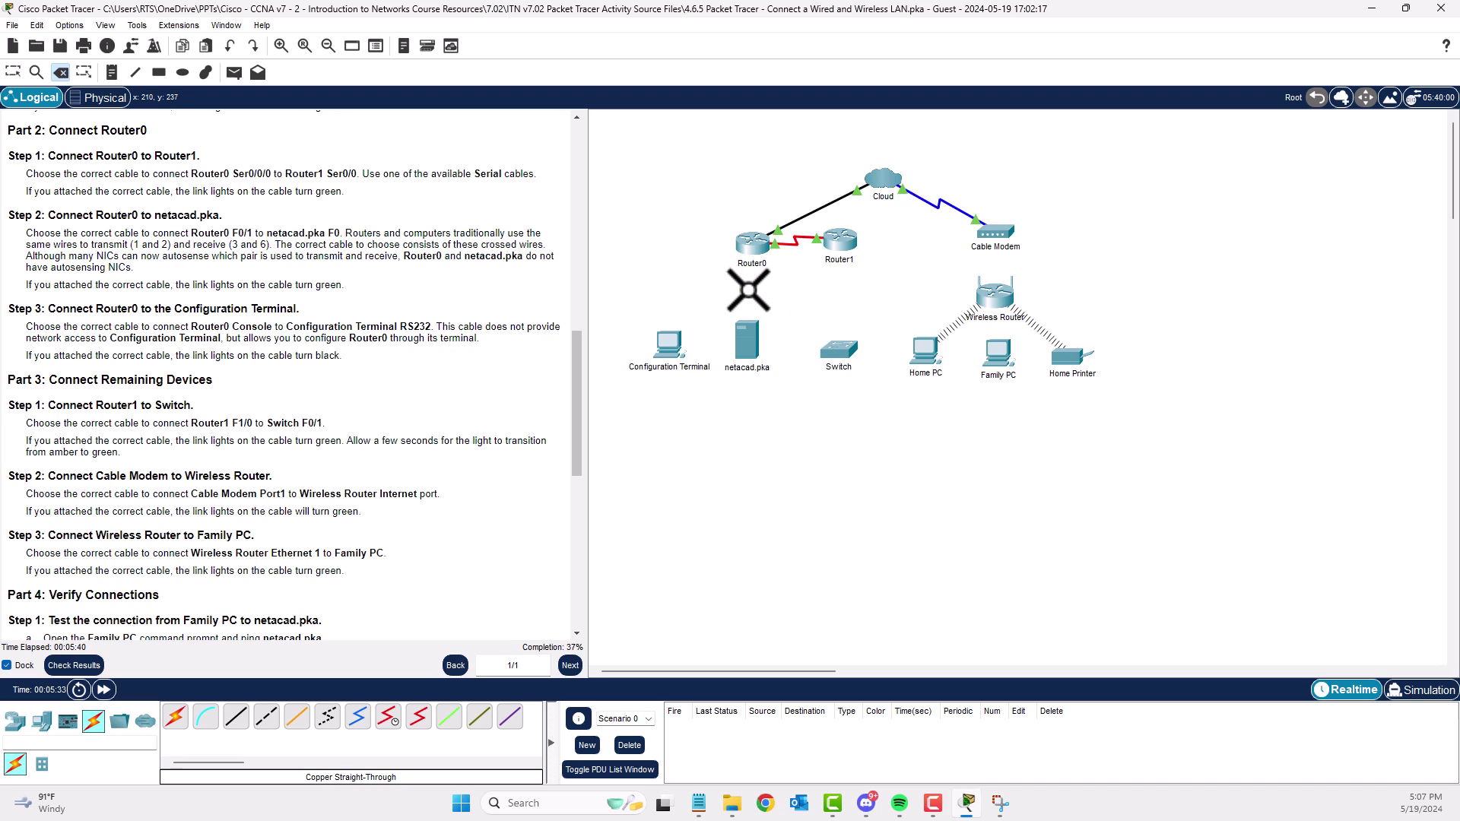
{"action": "key", "text": "Escape"}
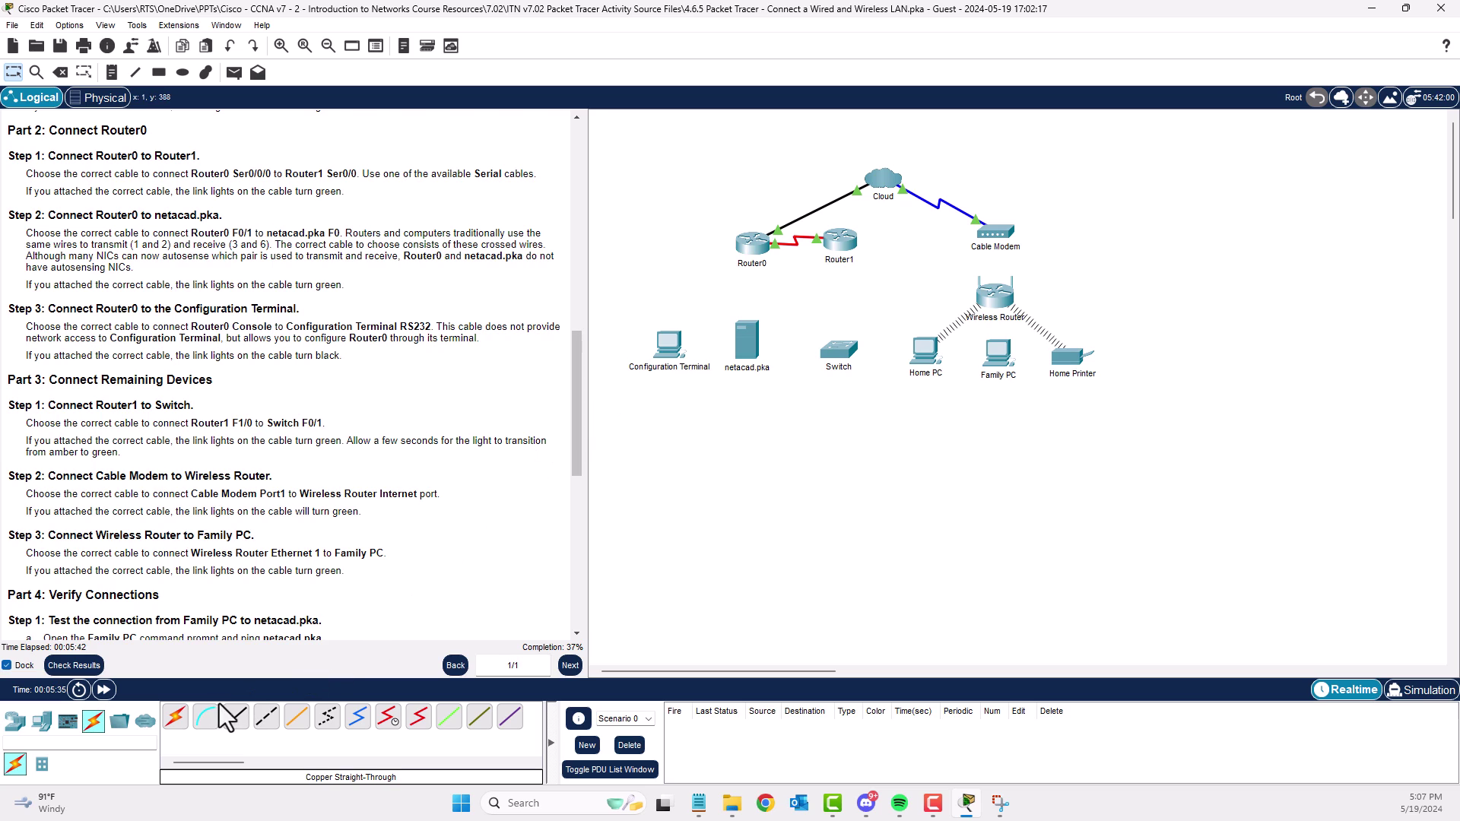
Connect Router0 FastEthernet0/1 to netacad.pka F0 with a Copper Cross-Over cable.
{"action": "left_click", "coordinate": [265, 718]}
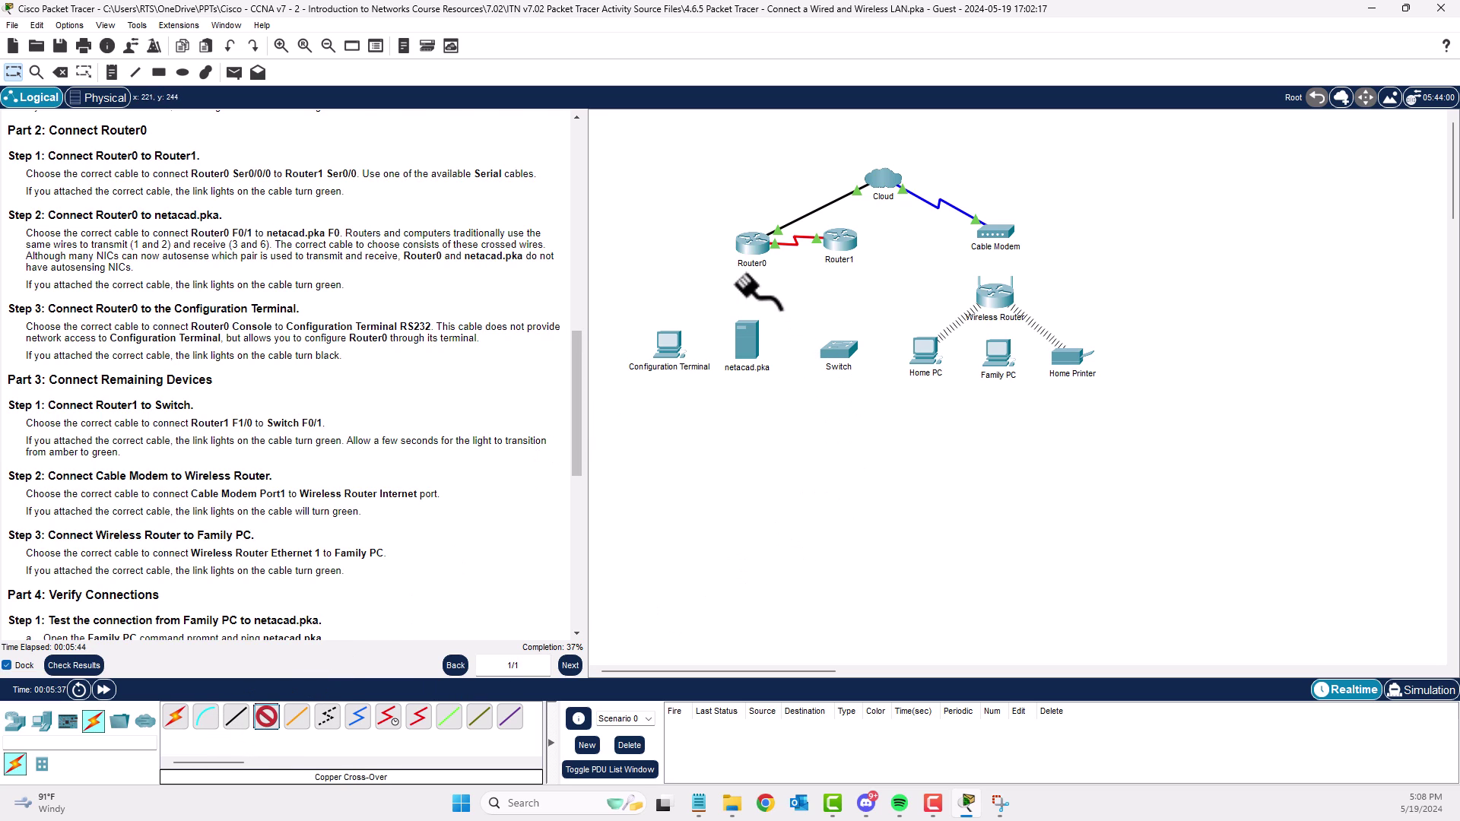
{"action": "left_click", "coordinate": [747, 342]}
{"action": "left_click", "coordinate": [757, 245]}
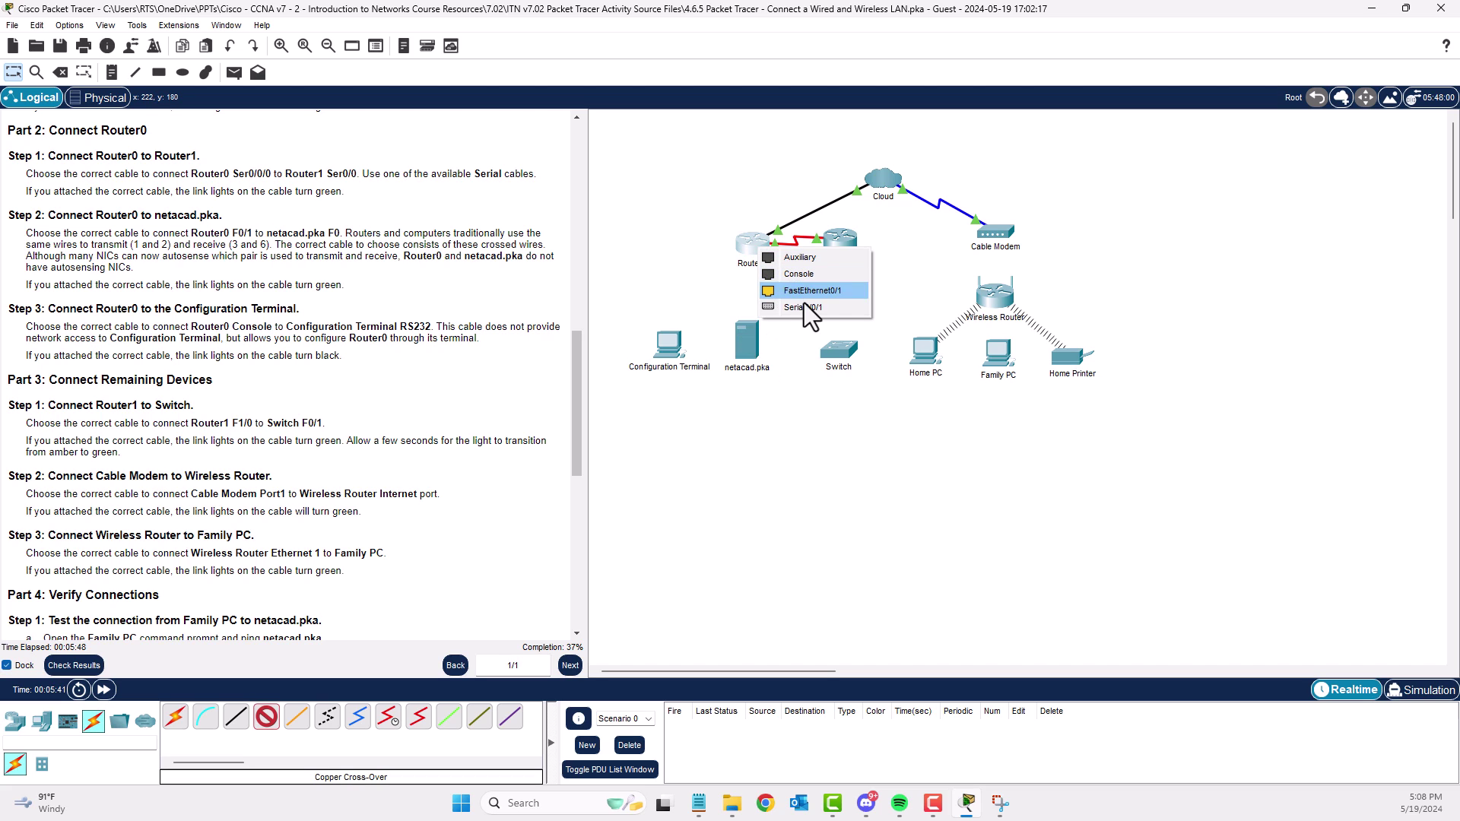
{"action": "left_click", "coordinate": [804, 292]}
{"action": "left_click", "coordinate": [754, 357]}
{"action": "left_click", "coordinate": [758, 358]}
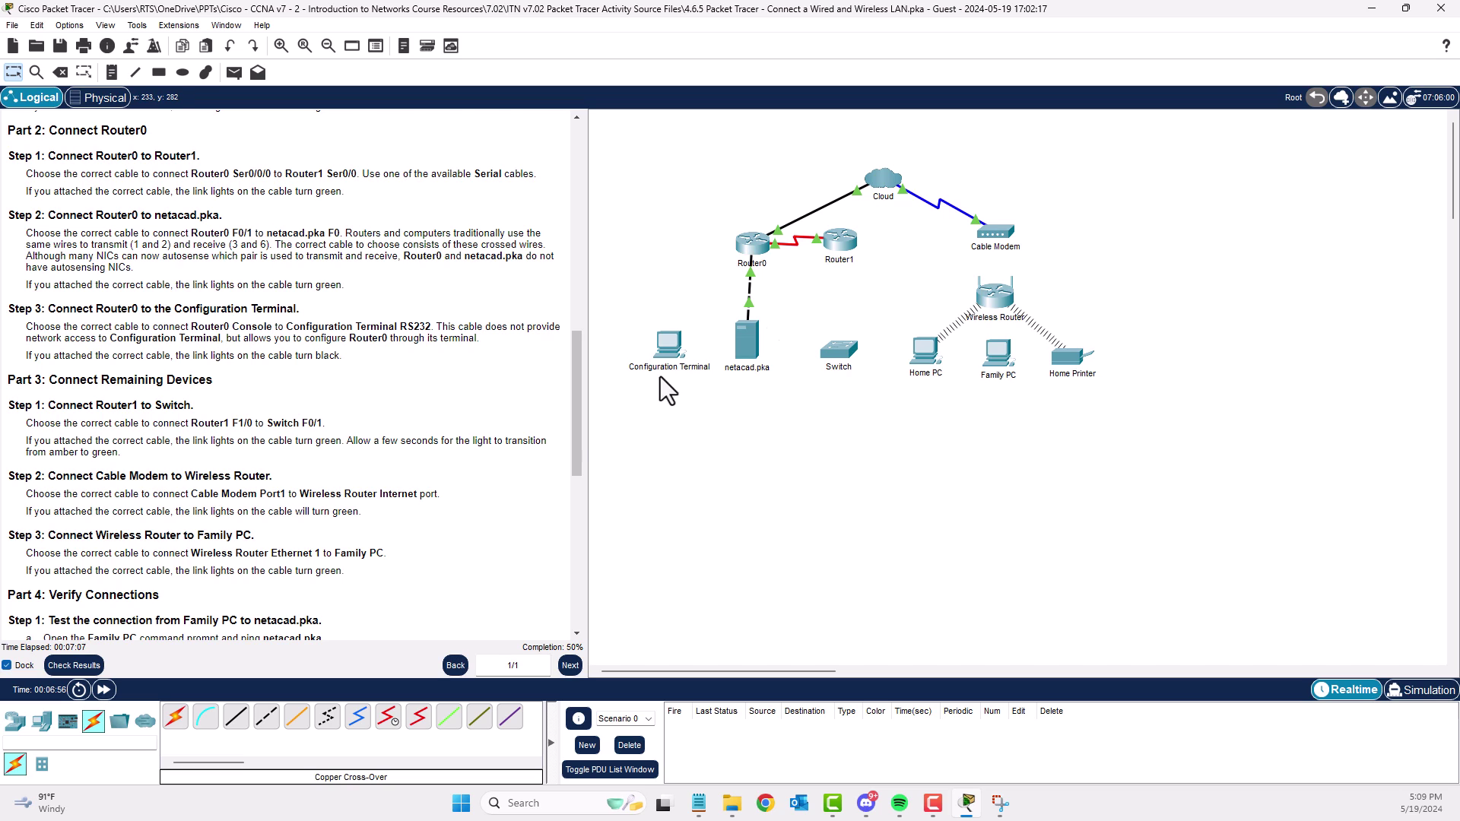
Connect the Configuration Terminal RS 232 port to the Router0 Console port with a Console cable.
{"action": "left_click", "coordinate": [205, 717]}
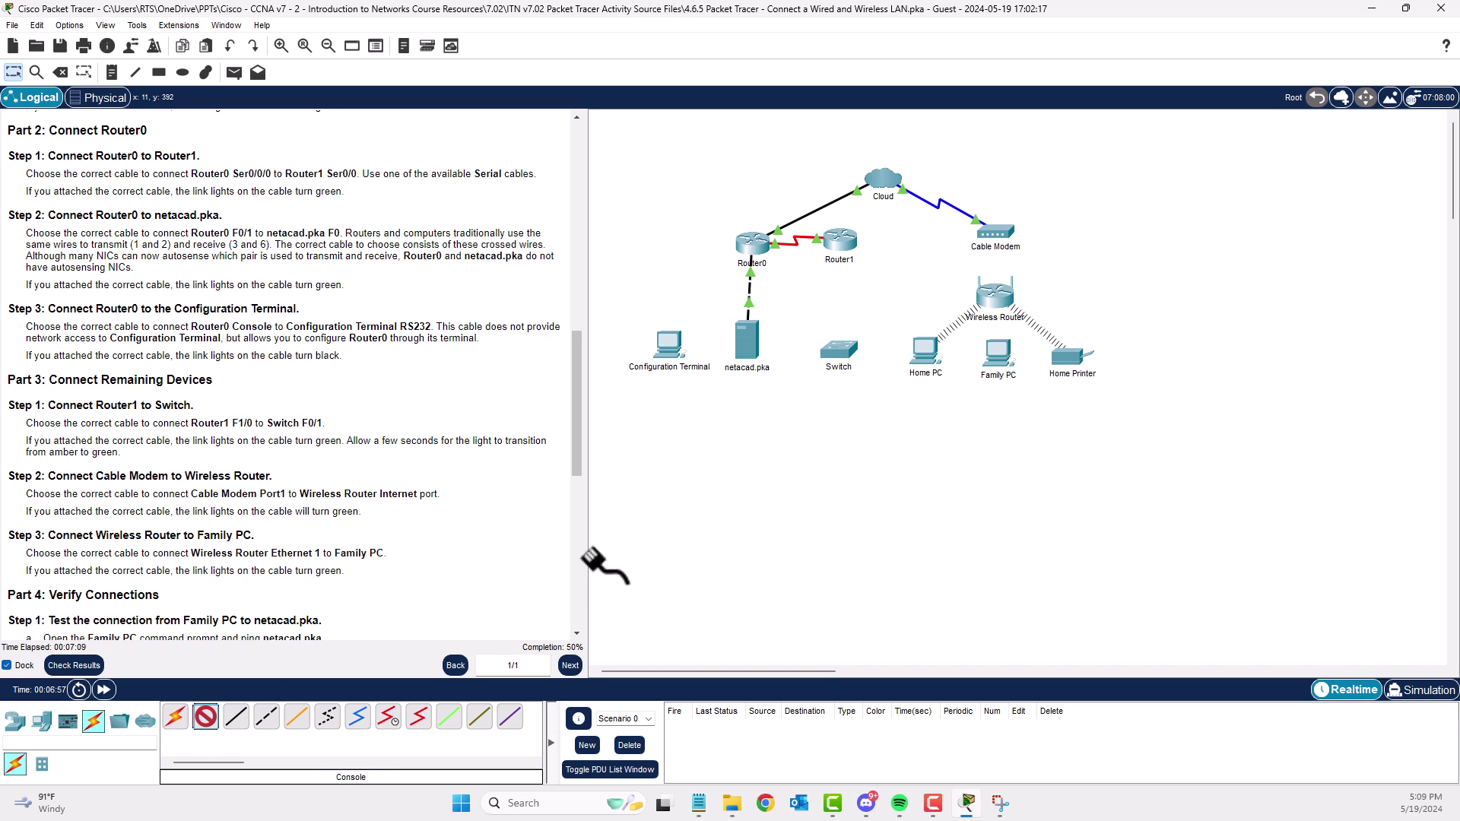
{"action": "left_click", "coordinate": [671, 343]}
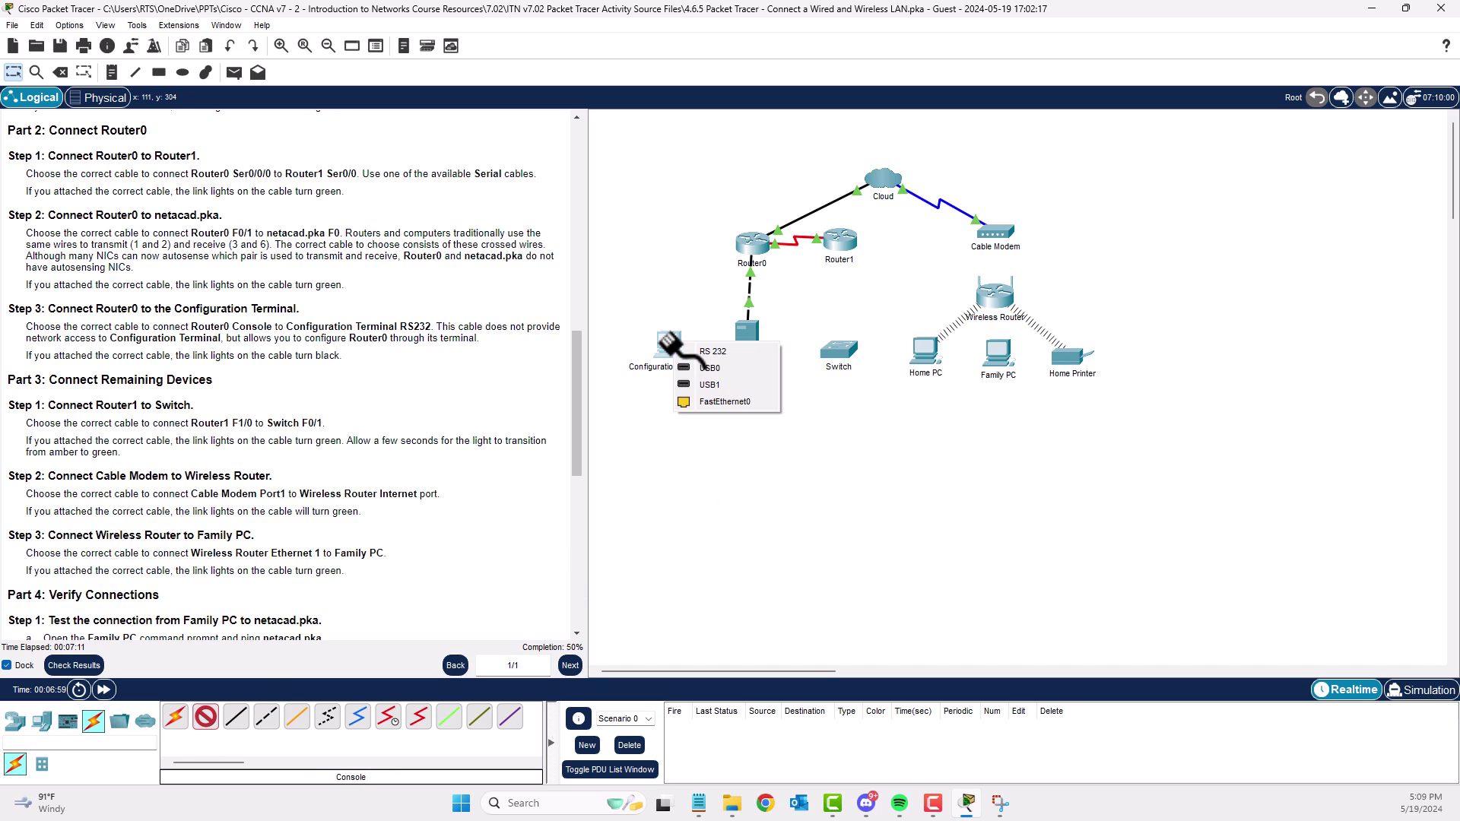
{"action": "left_click", "coordinate": [728, 350]}
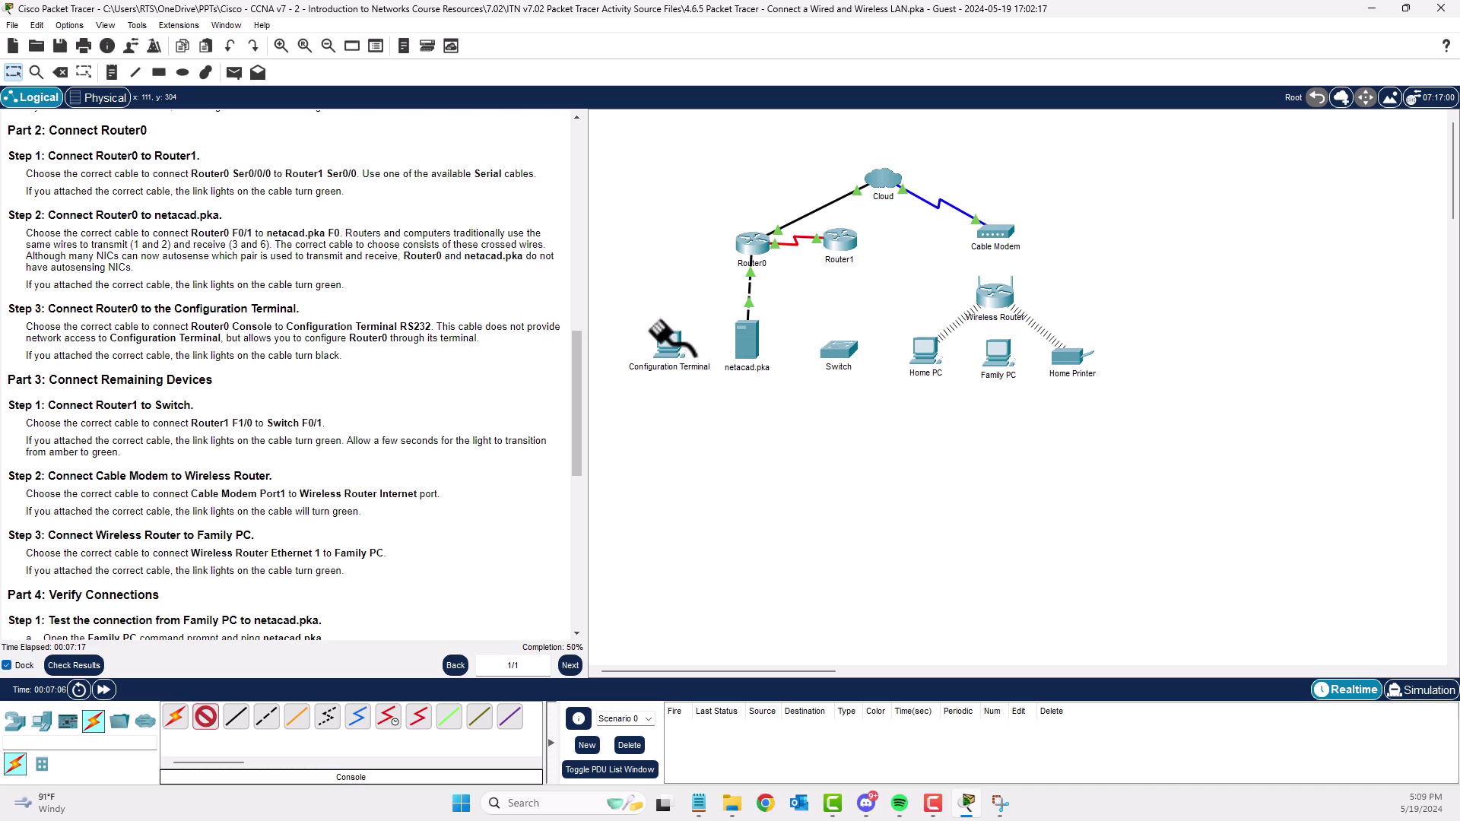
{"action": "left_click", "coordinate": [752, 244]}
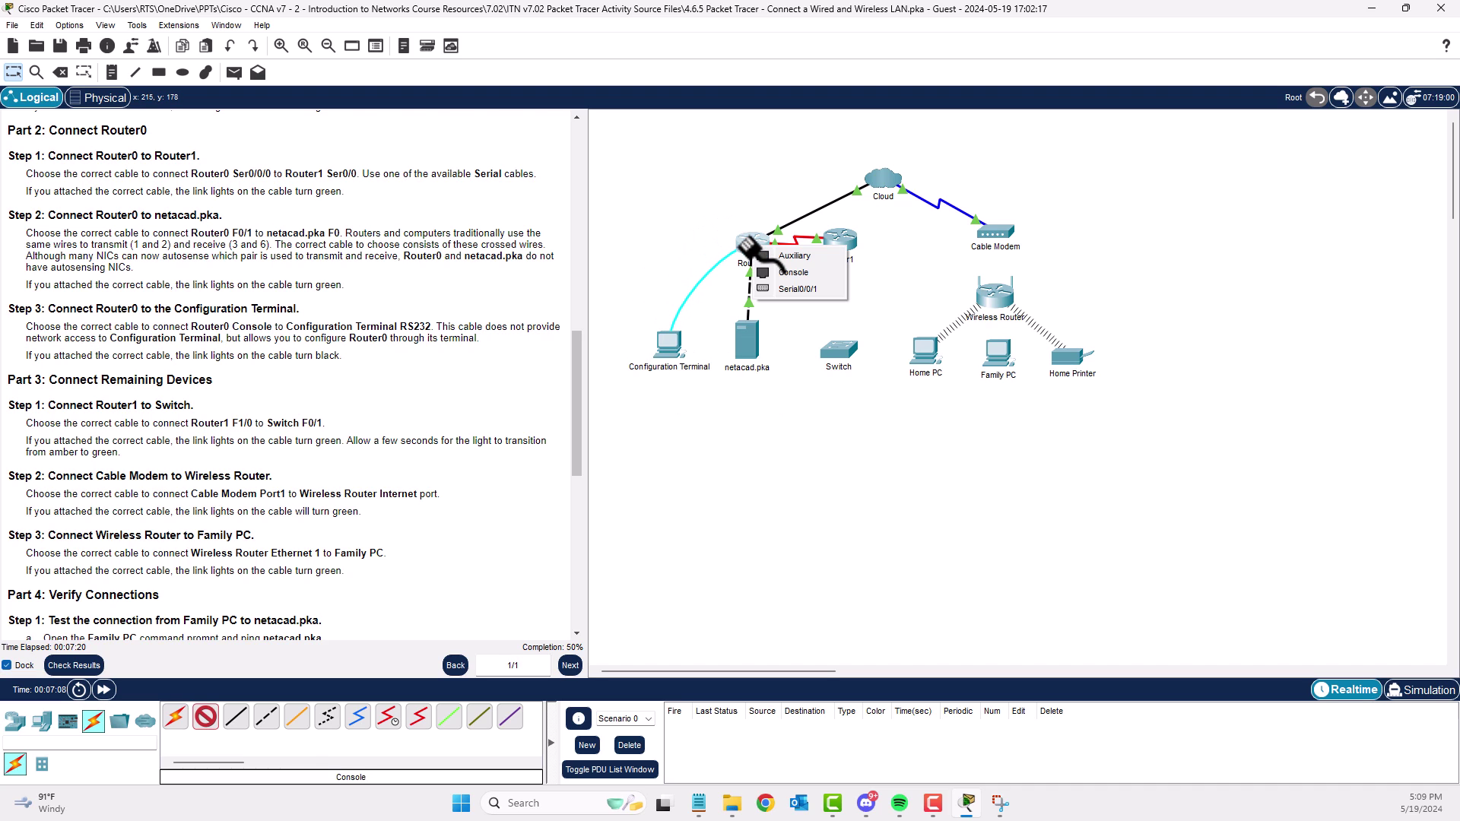
{"action": "left_click", "coordinate": [783, 272]}
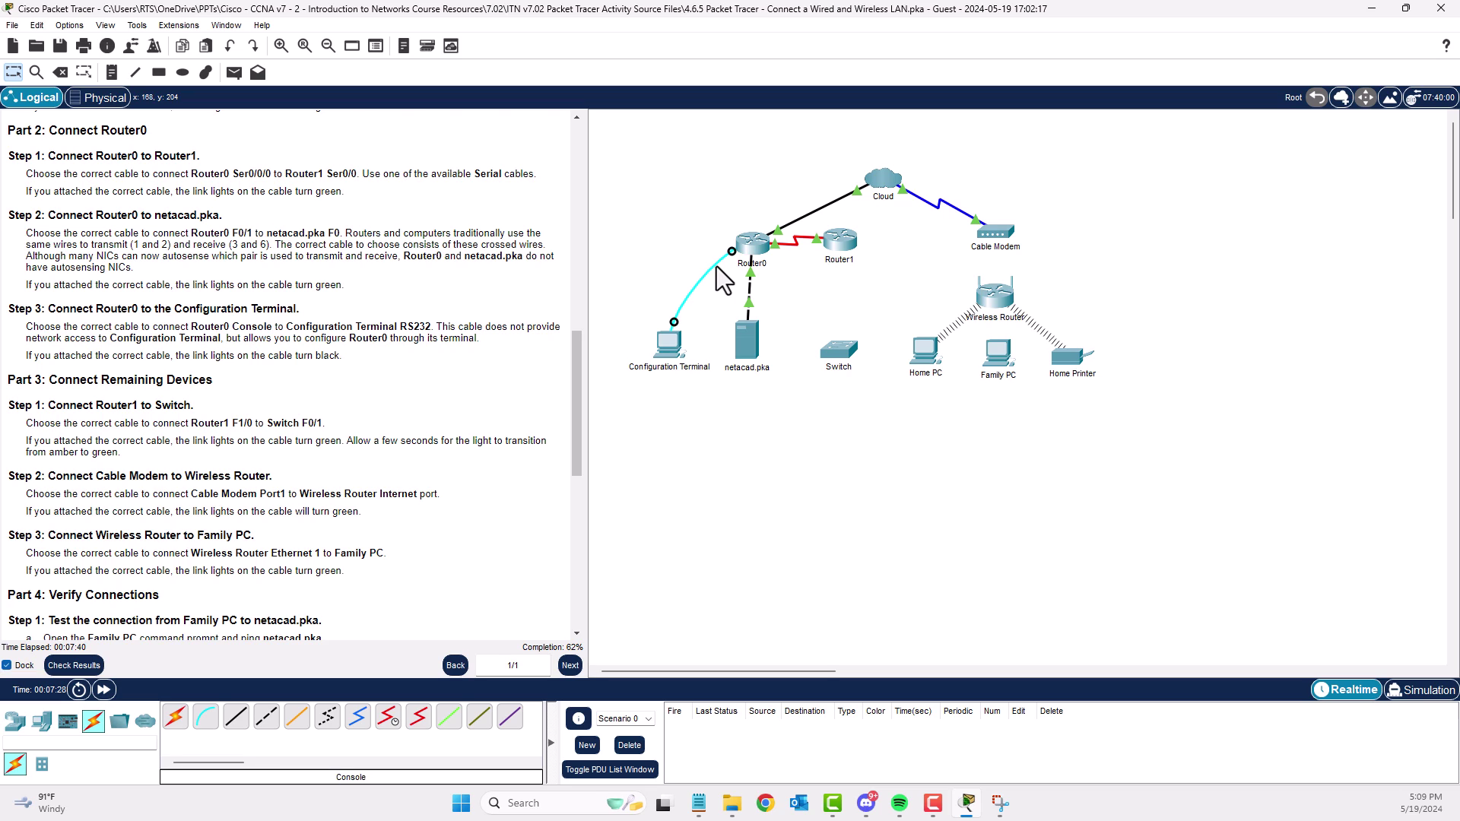
Following Part 3, try to connect Router1 to Switch FastEthernet0/1 with a Copper Straight-Through cable.
{"action": "left_click_drag", "start_coordinate": [572, 347], "coordinate": [586, 416]}
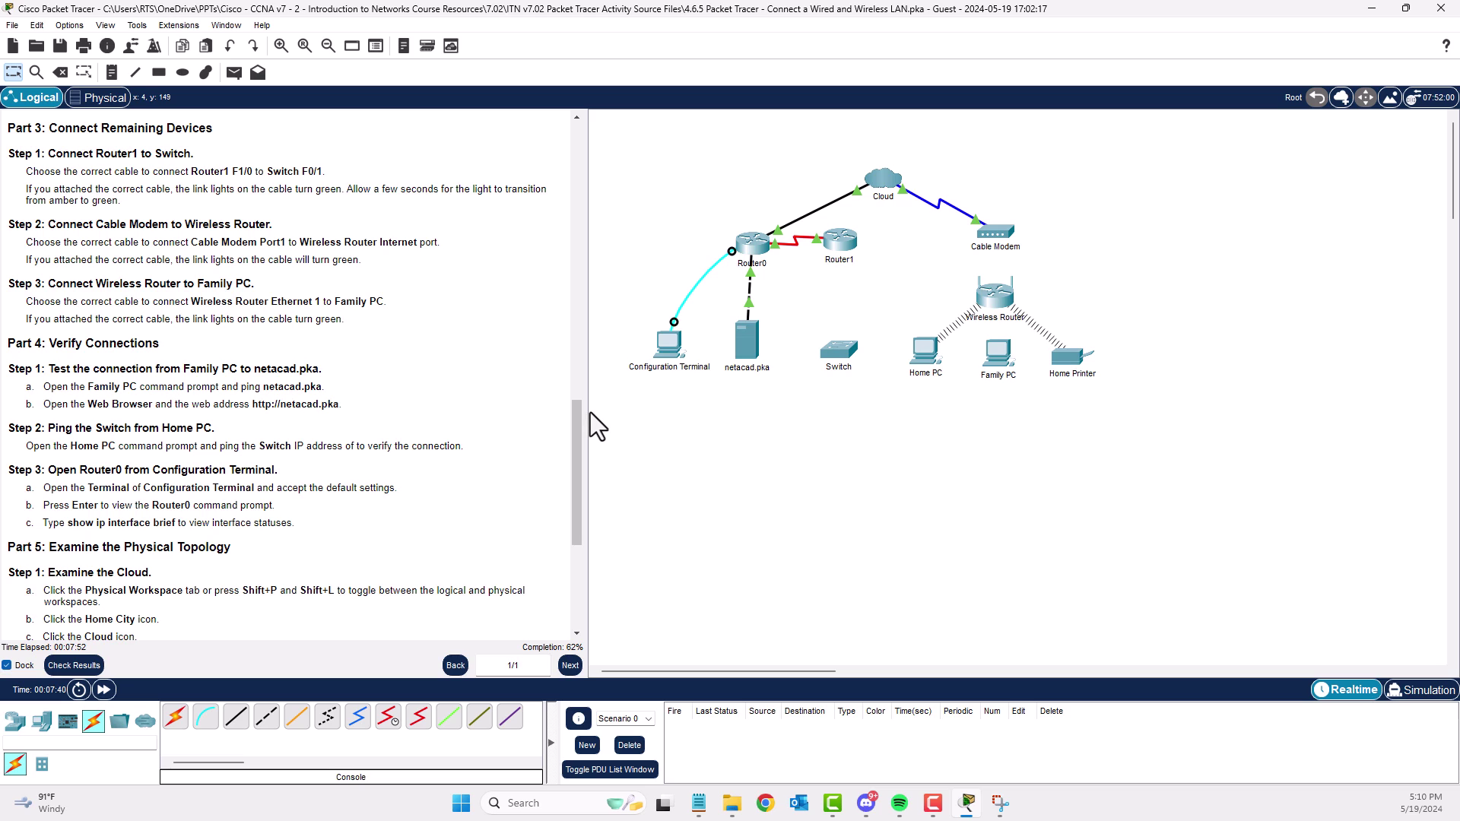
{"action": "left_click", "coordinate": [228, 722]}
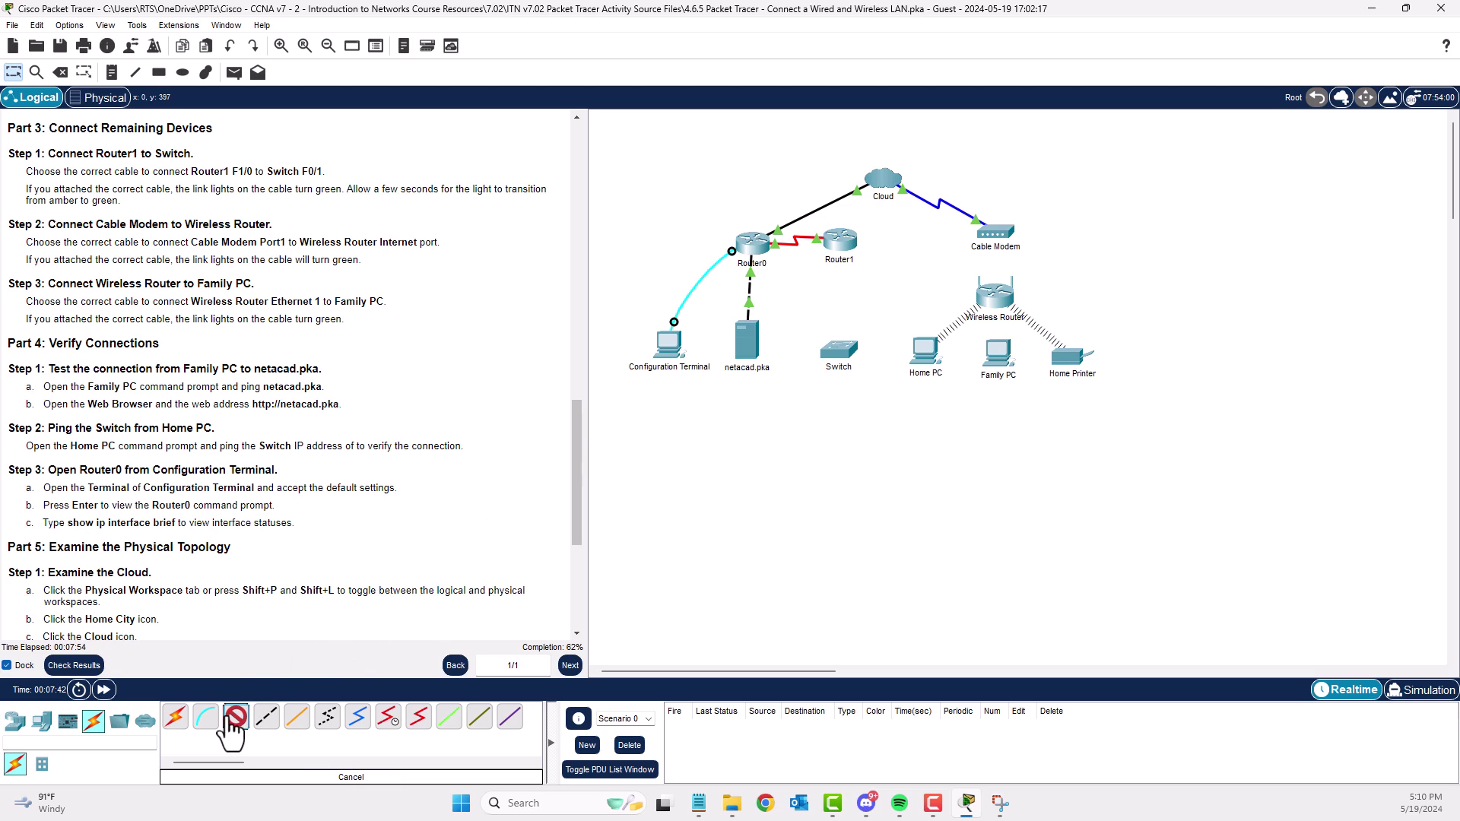
{"action": "left_click", "coordinate": [846, 256]}
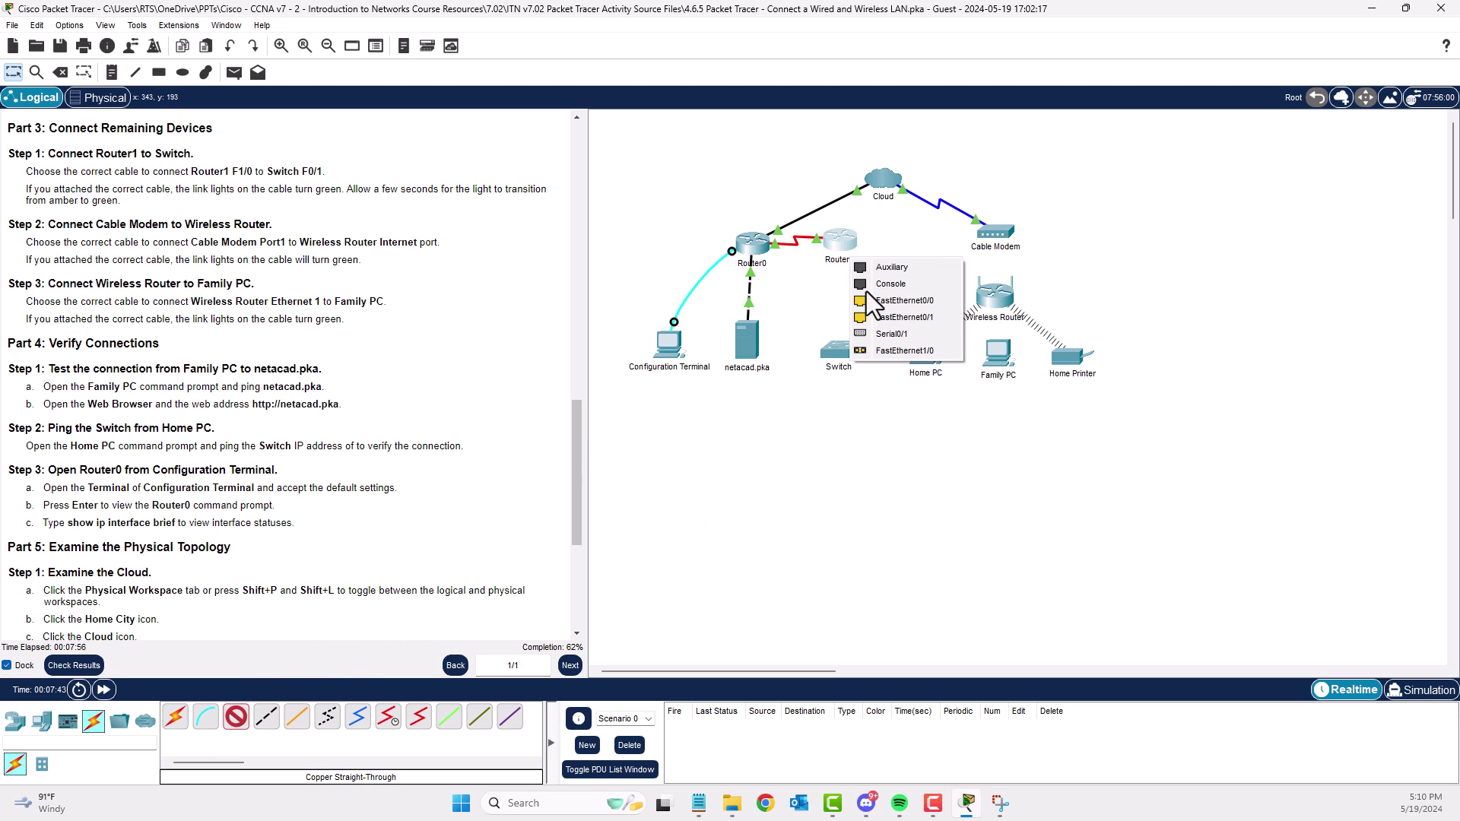
{"action": "left_click", "coordinate": [923, 322]}
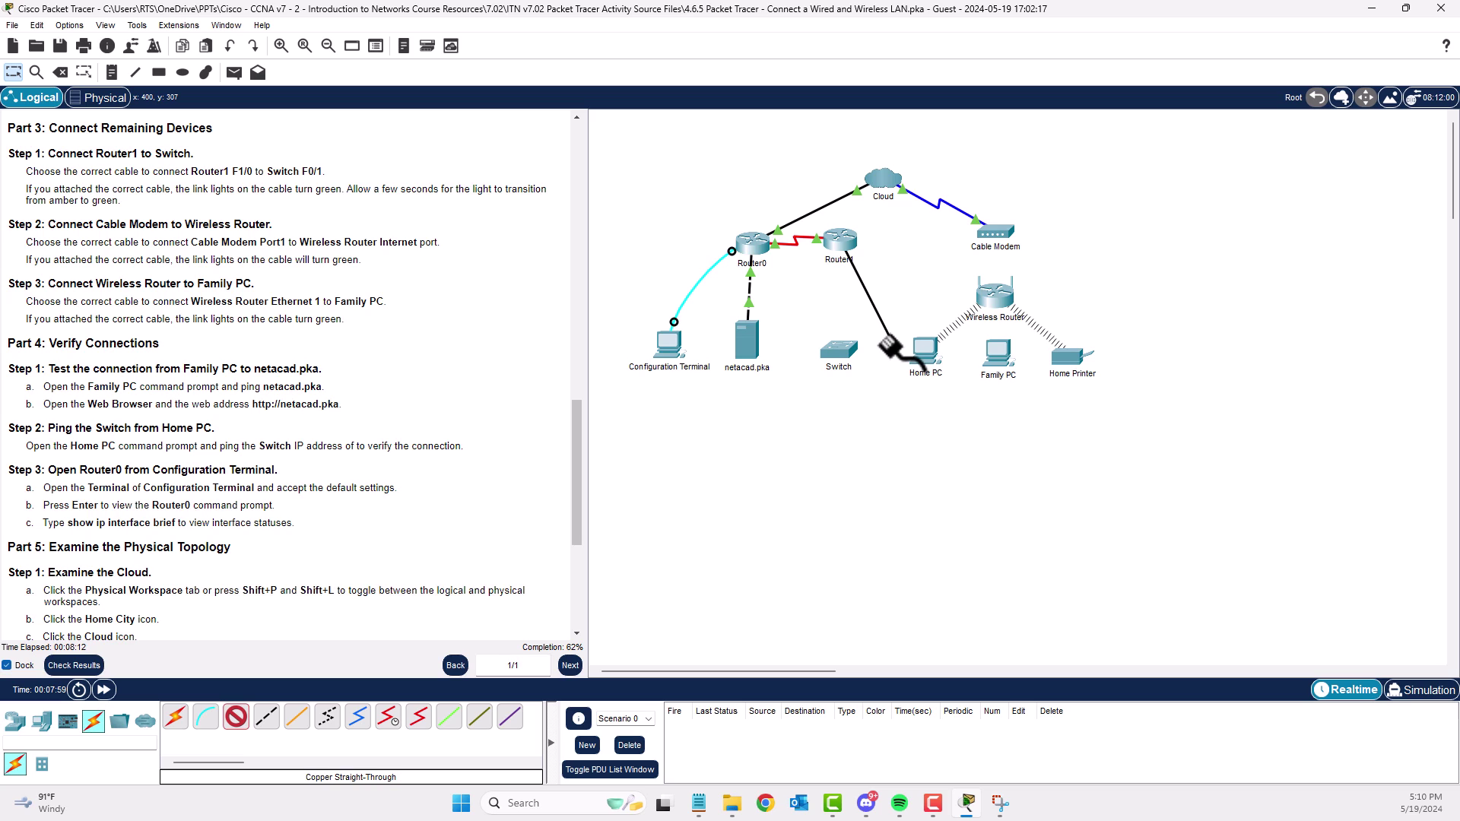
{"action": "left_click", "coordinate": [846, 363]}
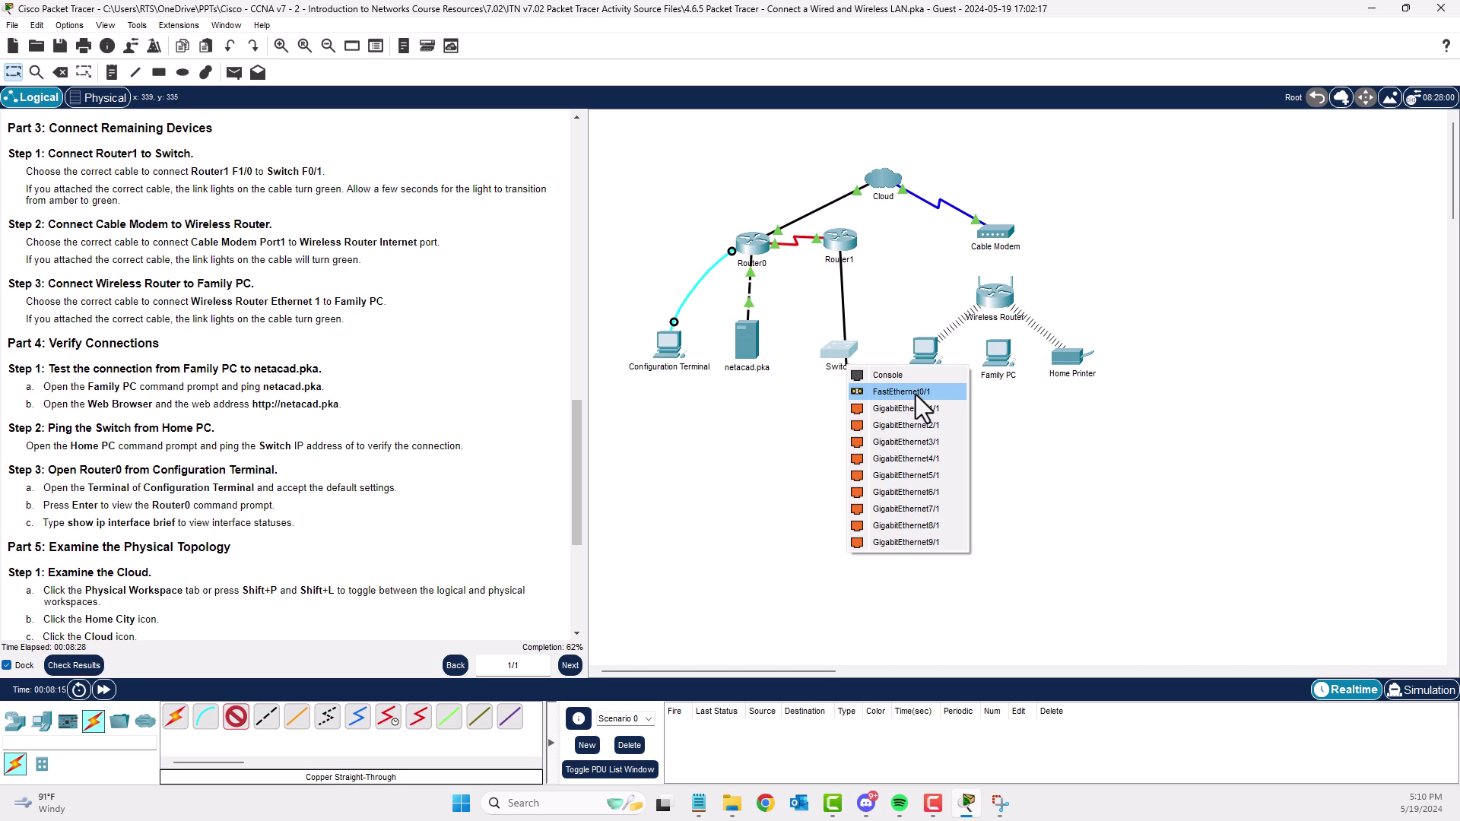
{"action": "left_click", "coordinate": [881, 380]}
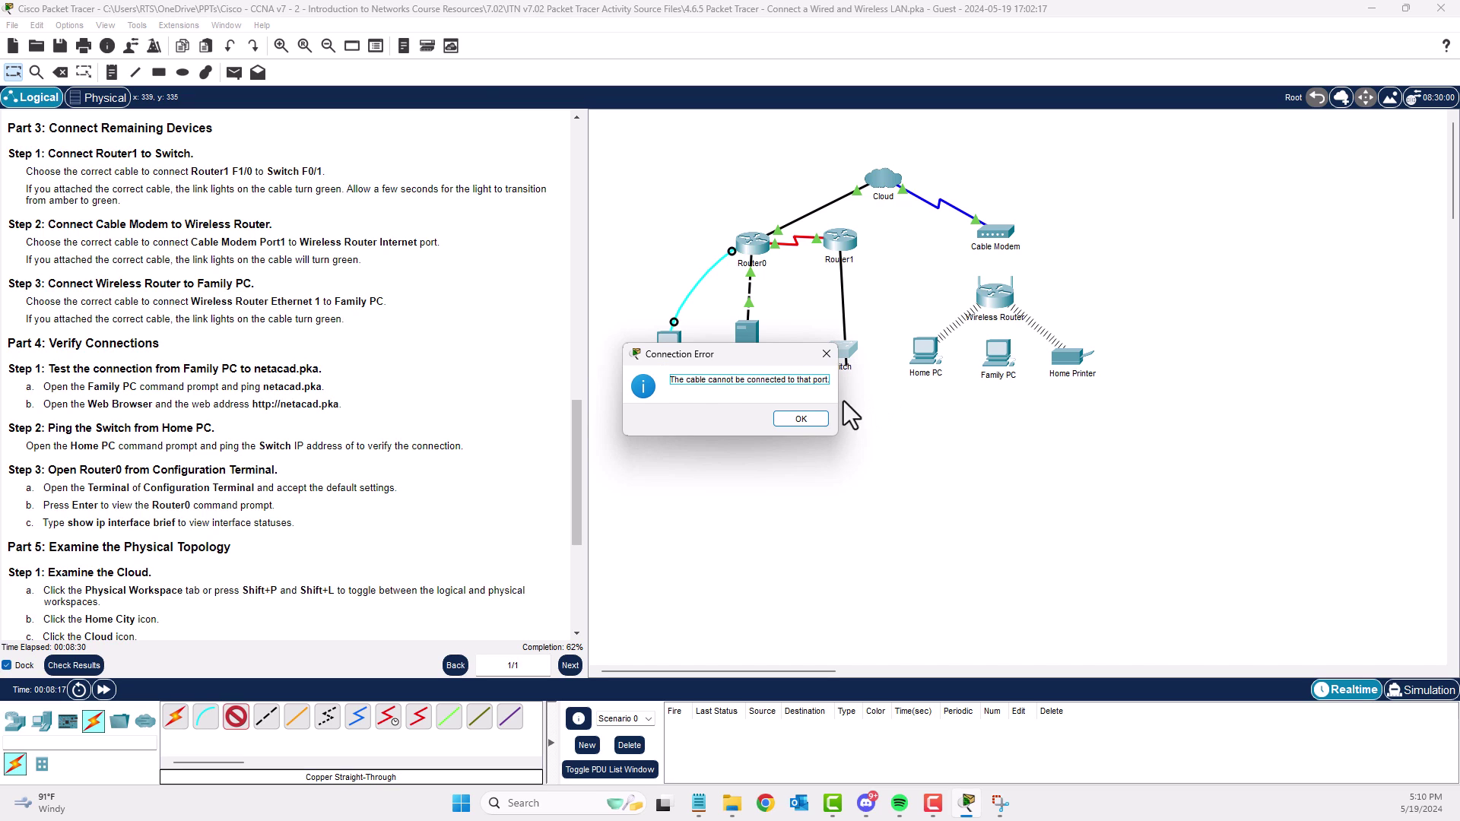
{"action": "left_click", "coordinate": [793, 417]}
{"action": "right_click", "coordinate": [792, 403]}
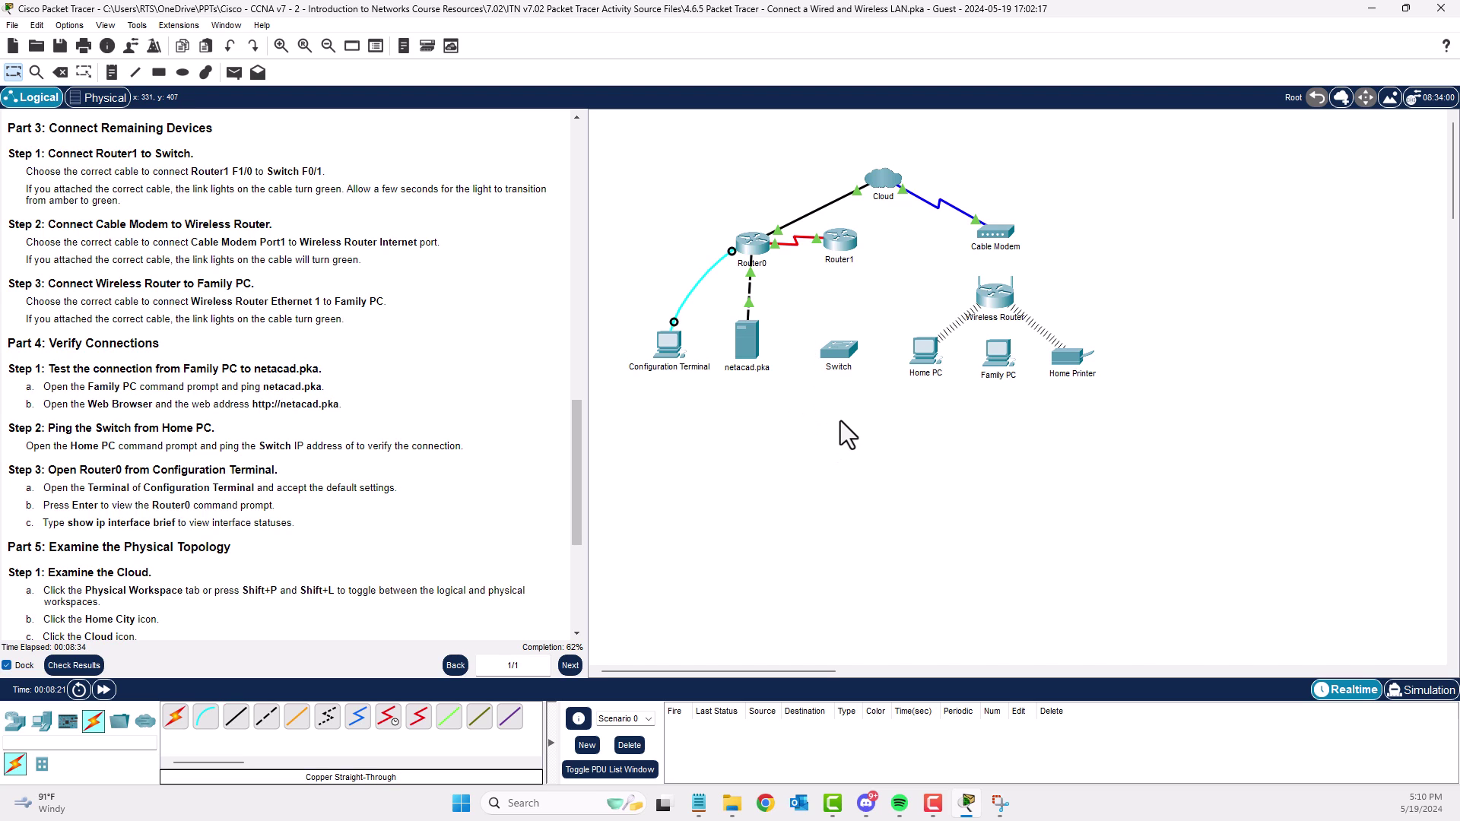
Connect Switch FastEthernet0/1 to Router1 FastEthernet1/0 with a Fiber cable.
{"action": "left_click", "coordinate": [297, 716]}
{"action": "left_click", "coordinate": [840, 355]}
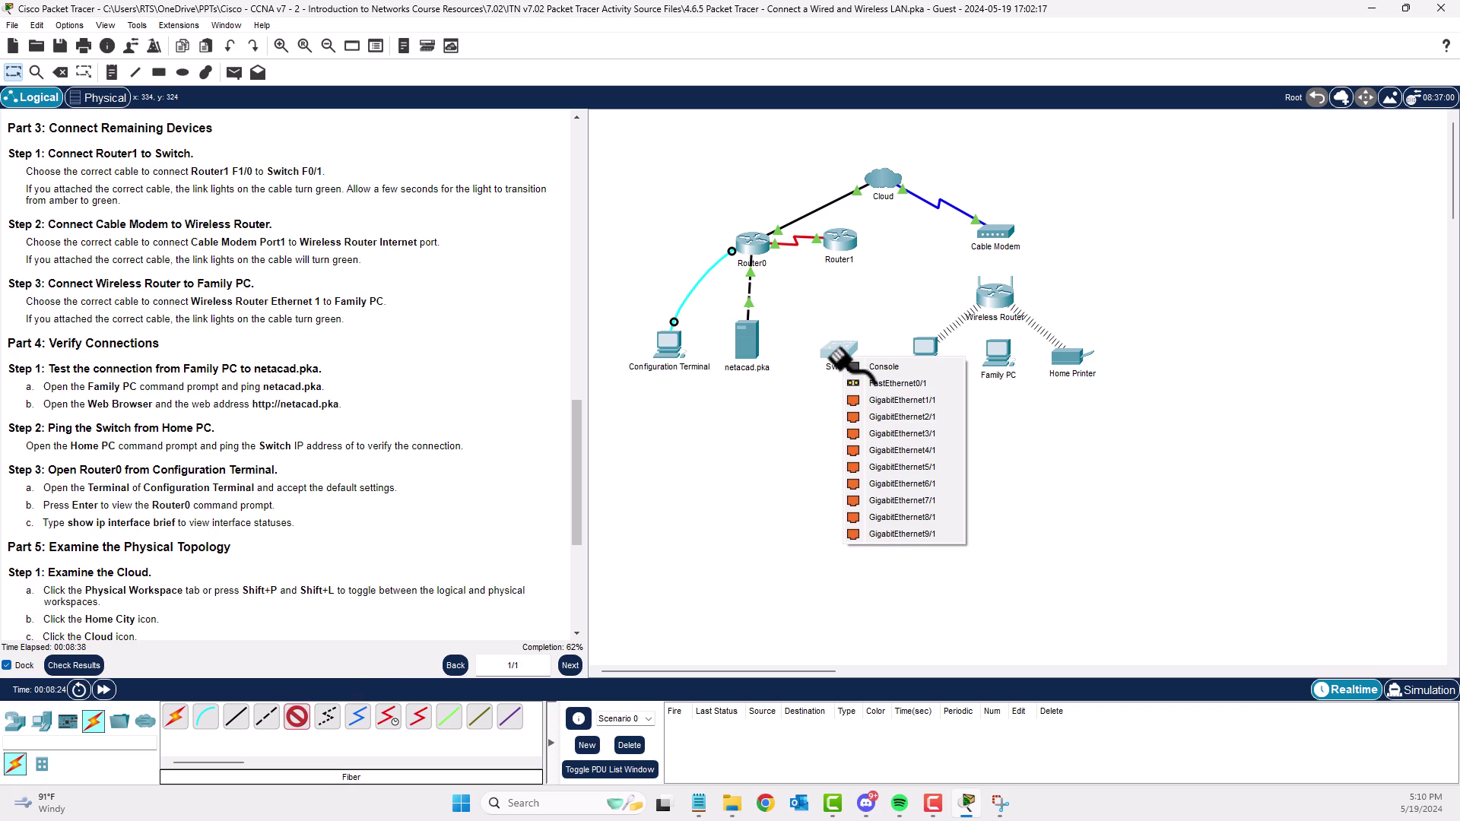
{"action": "left_click", "coordinate": [891, 387]}
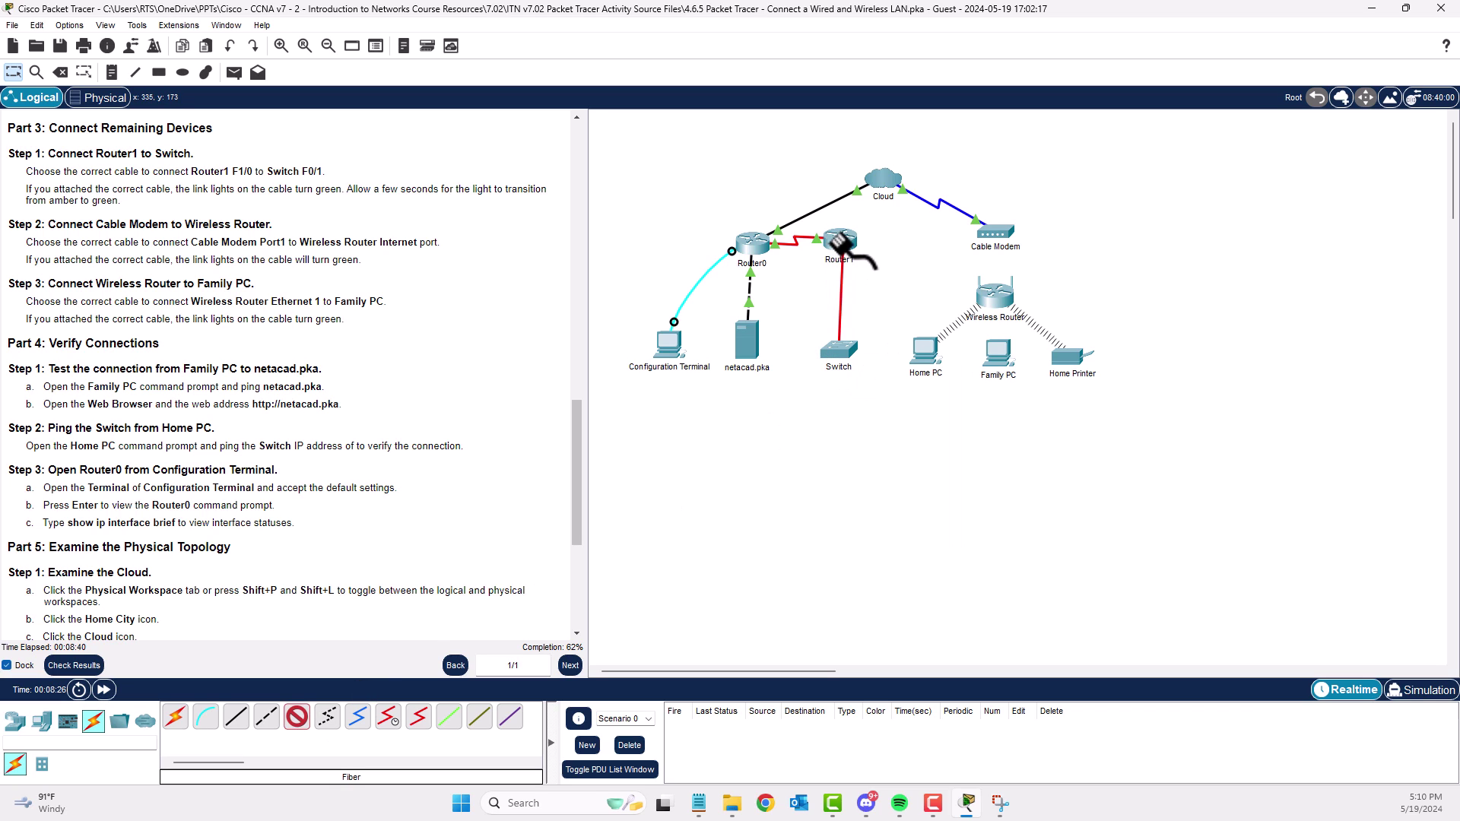
{"action": "left_click", "coordinate": [839, 242]}
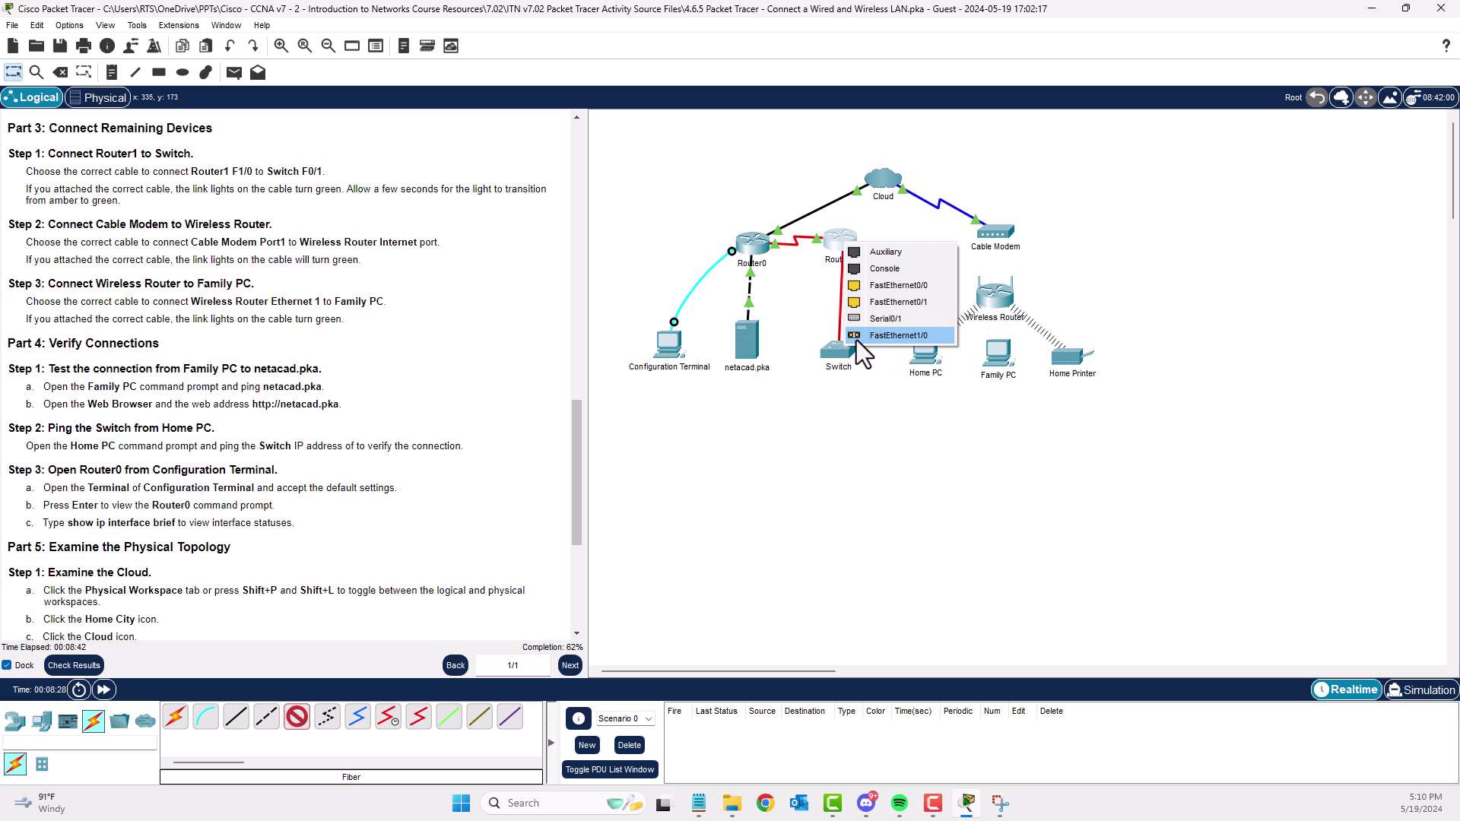
{"action": "left_click", "coordinate": [907, 337]}
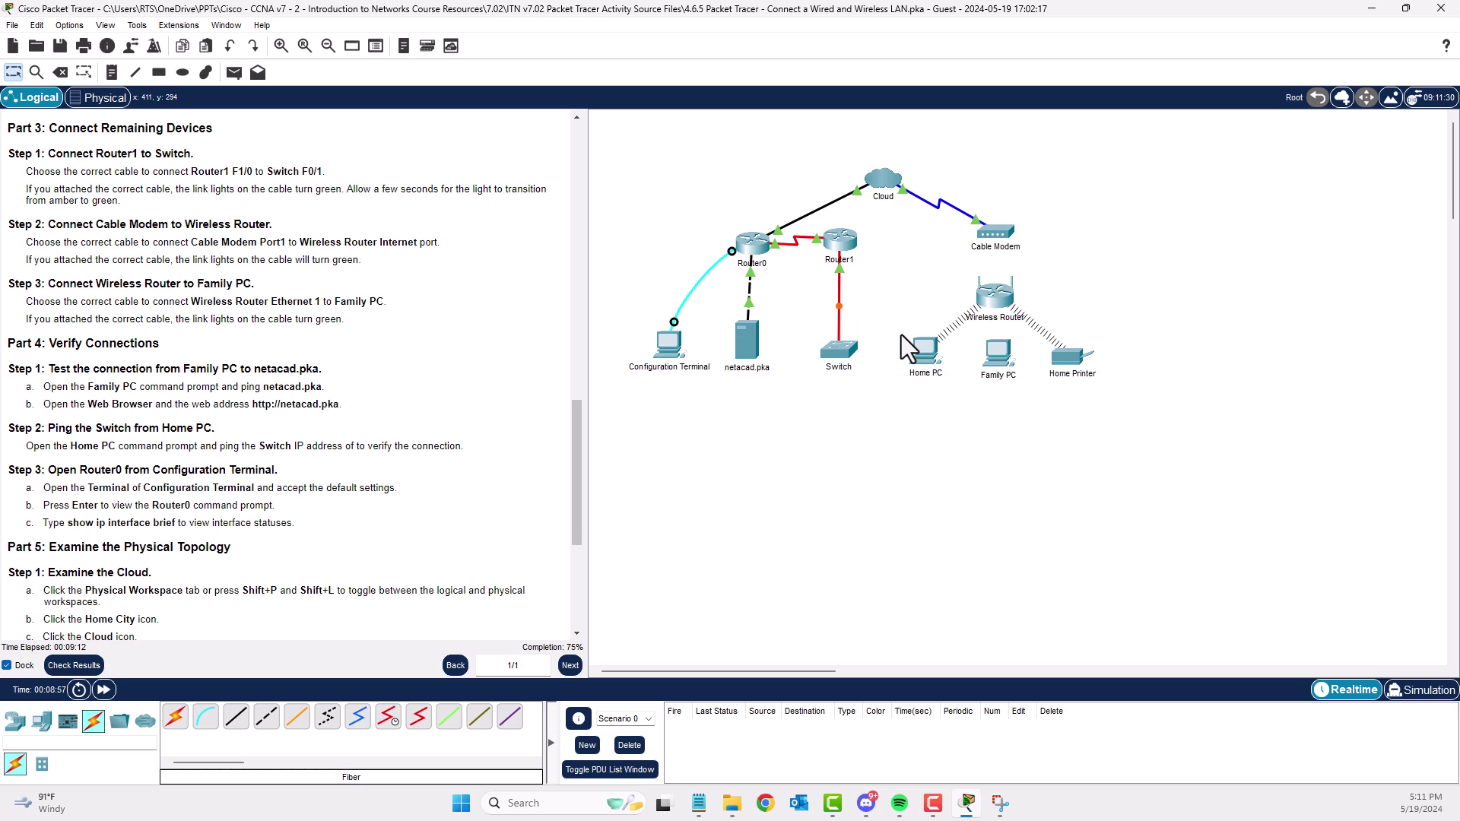
Connect Cable Modem Port 1 to the Wireless Router Internet port with a Copper Straight-Through cable.
{"action": "left_click", "coordinate": [236, 719]}
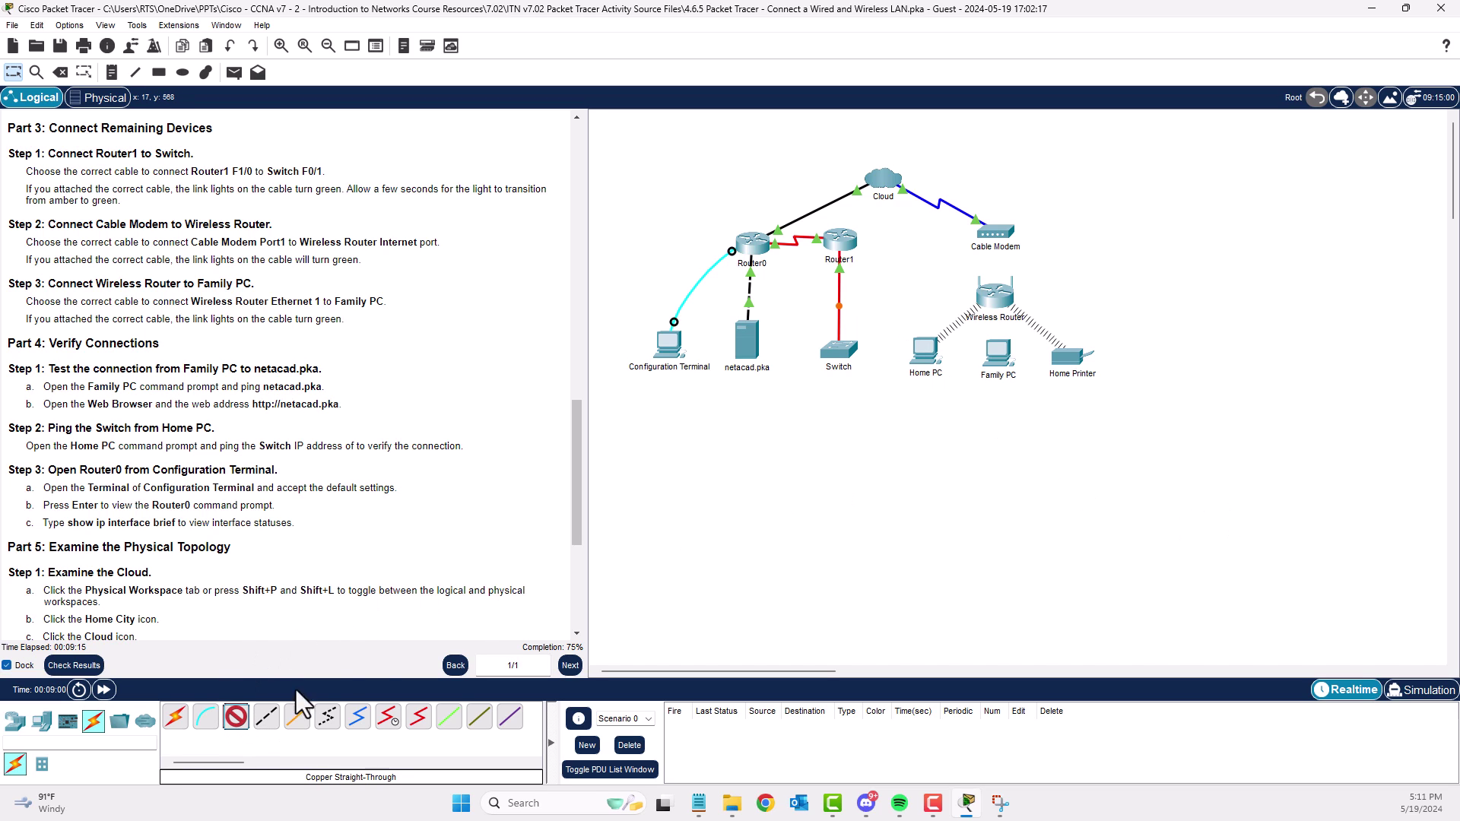
{"action": "left_click", "coordinate": [996, 240]}
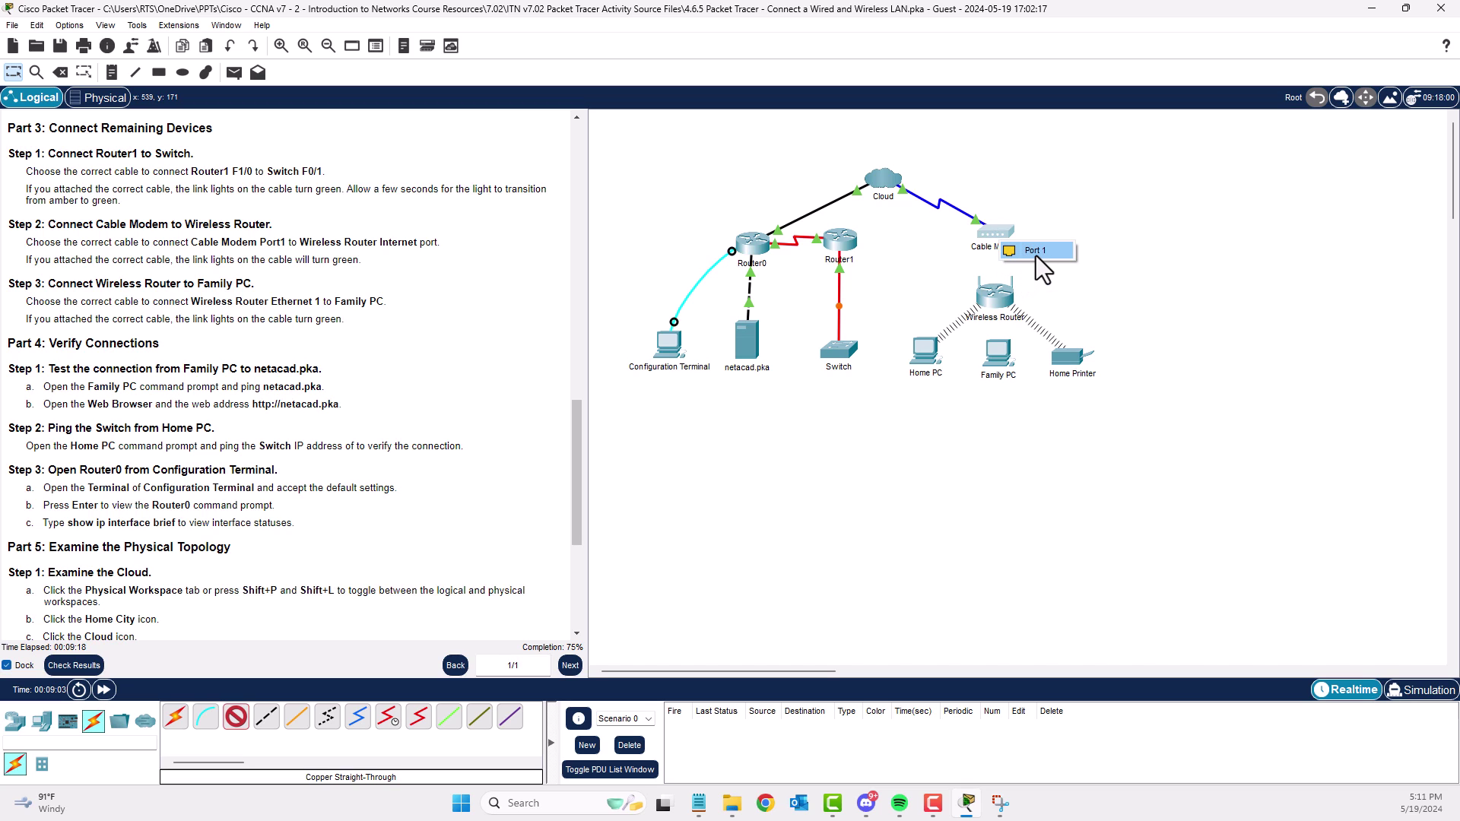
{"action": "left_click", "coordinate": [1035, 251]}
{"action": "left_click", "coordinate": [996, 295]}
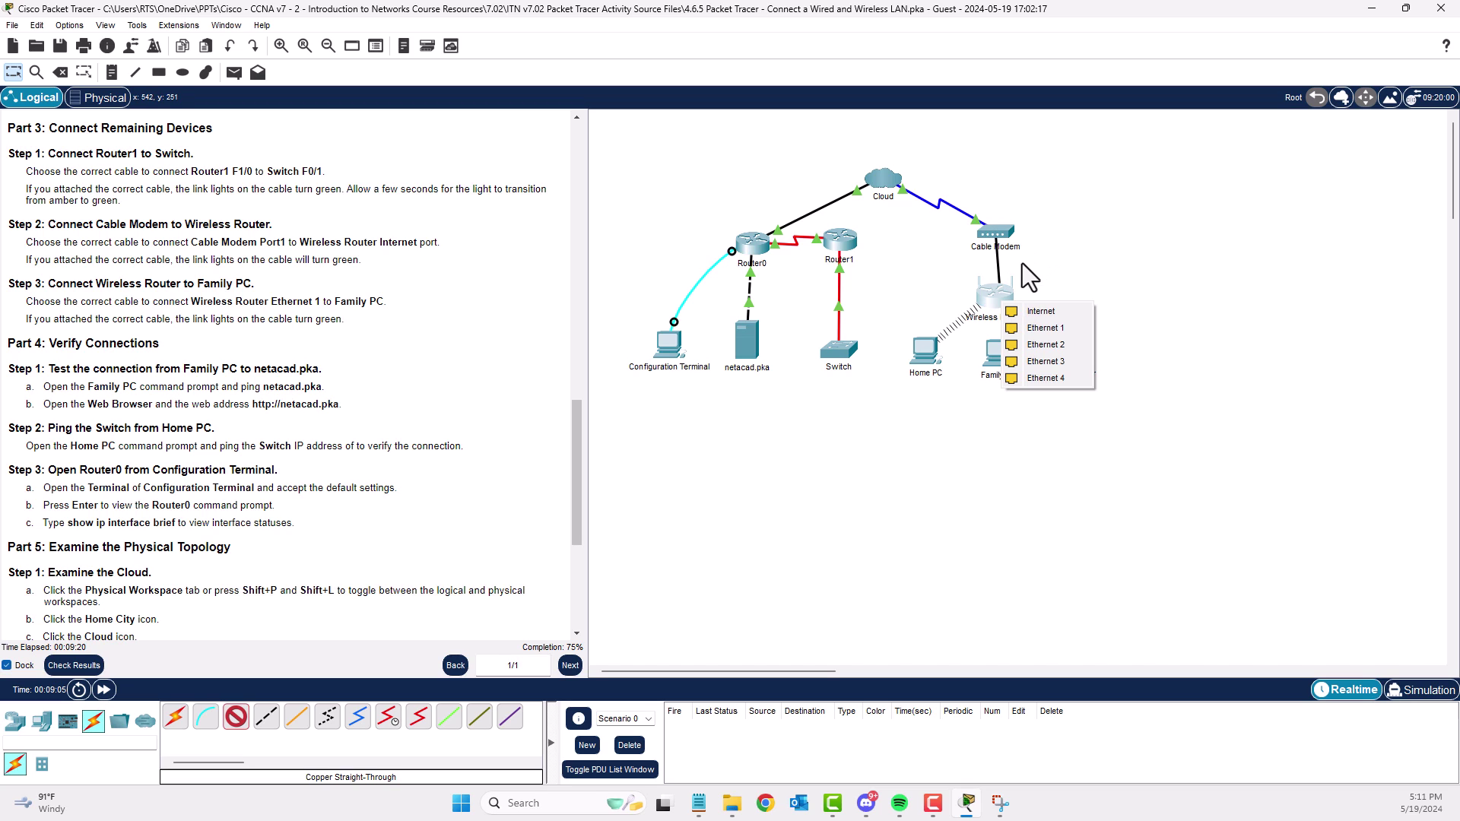
{"action": "left_click", "coordinate": [1031, 311]}
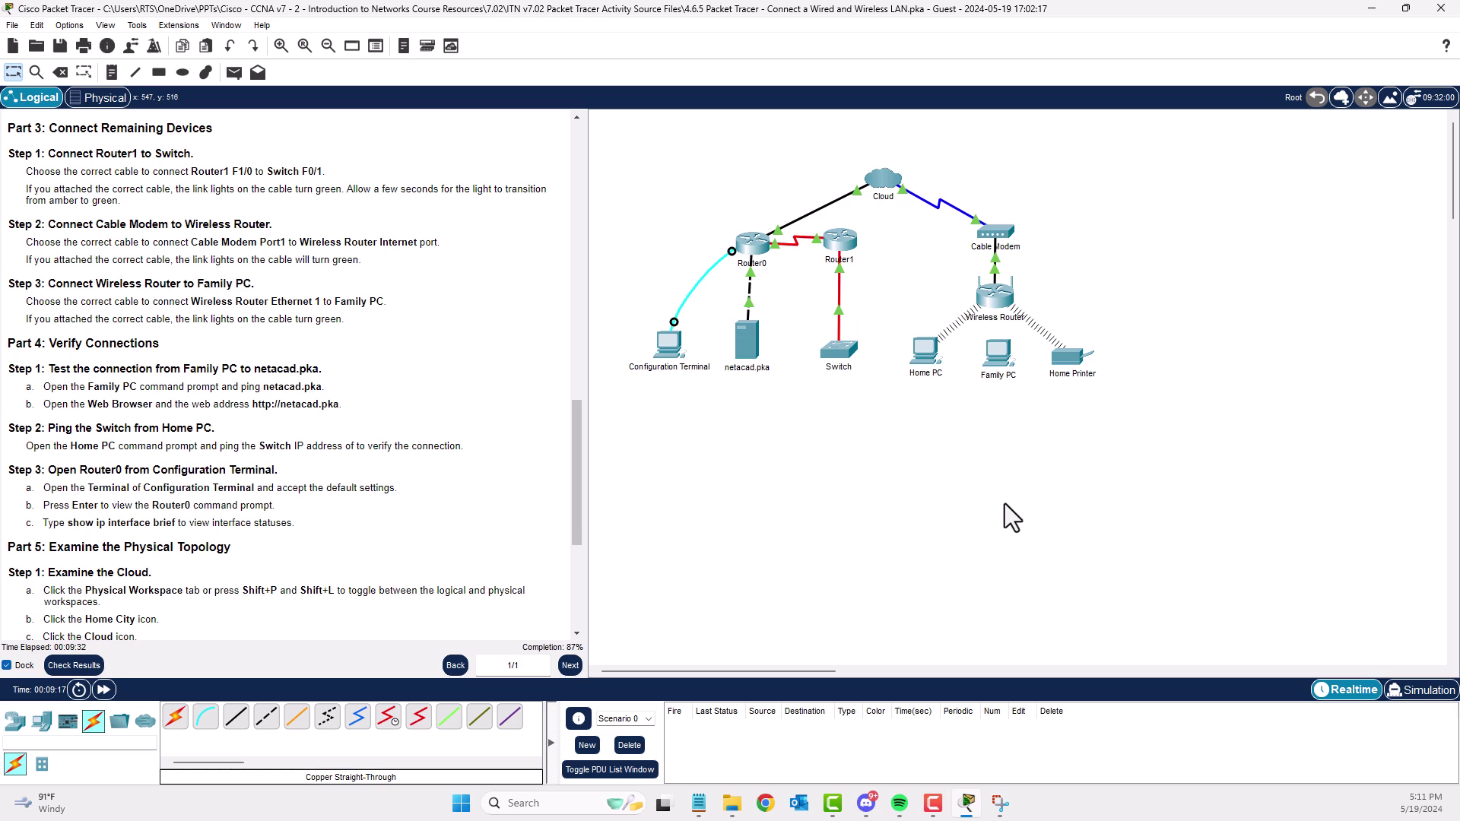
Connect Family PC to Wireless Router Ethernet 1 with a Copper Straight-Through cable.
{"action": "left_click", "coordinate": [236, 717]}
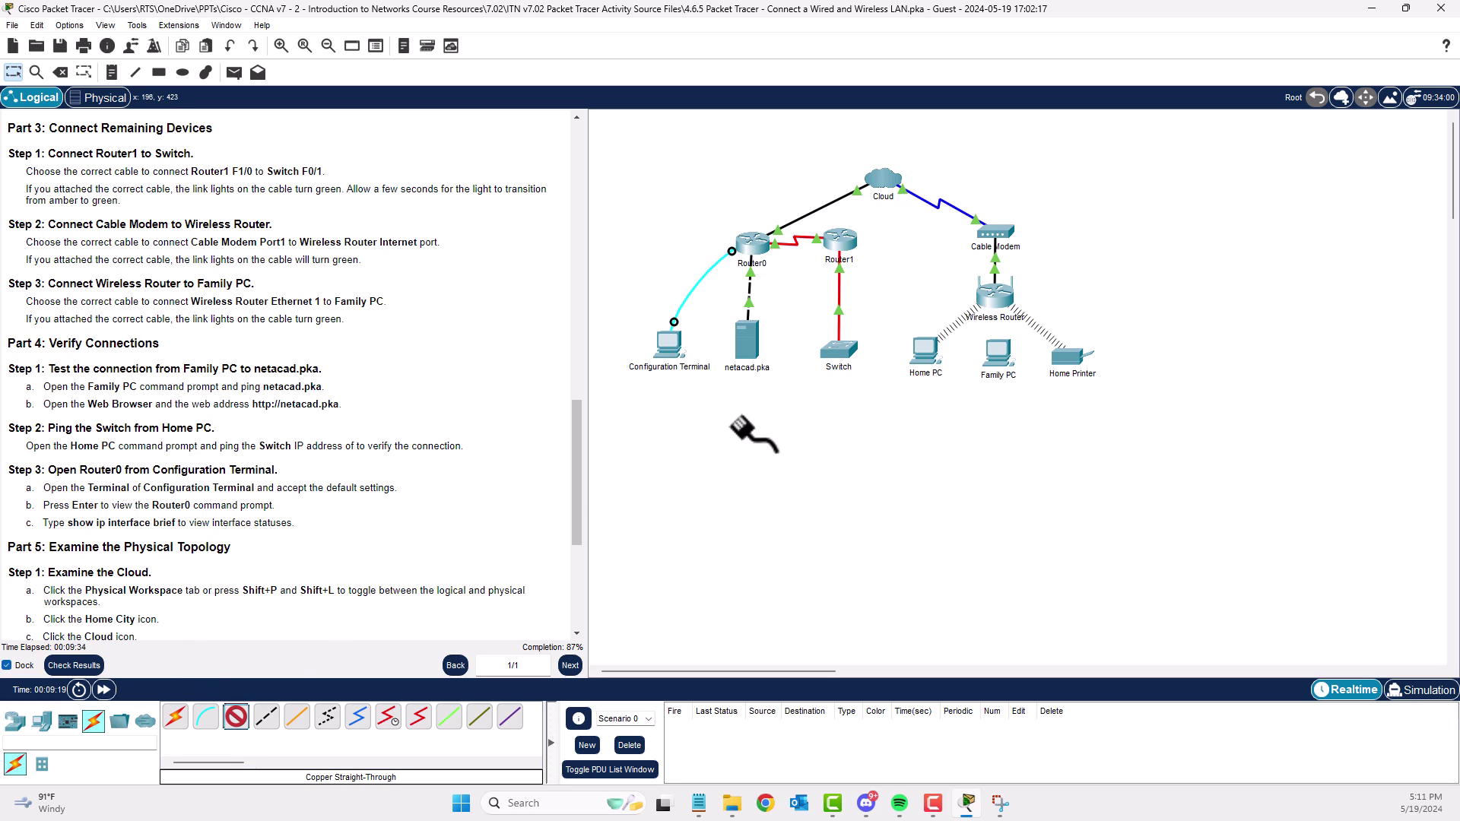
{"action": "left_click", "coordinate": [998, 352]}
{"action": "left_click", "coordinate": [1040, 417]}
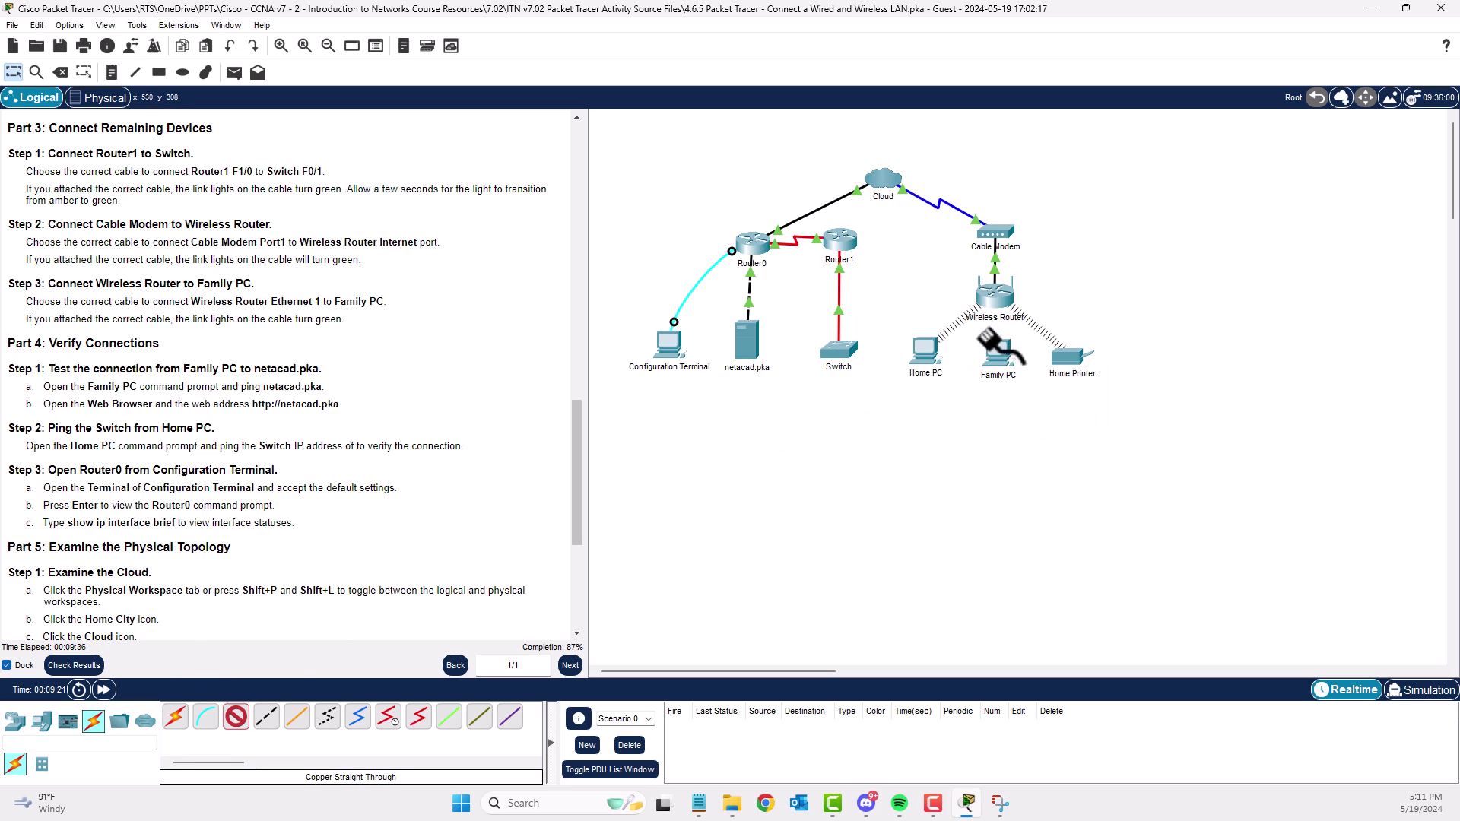
{"action": "left_click", "coordinate": [996, 304]}
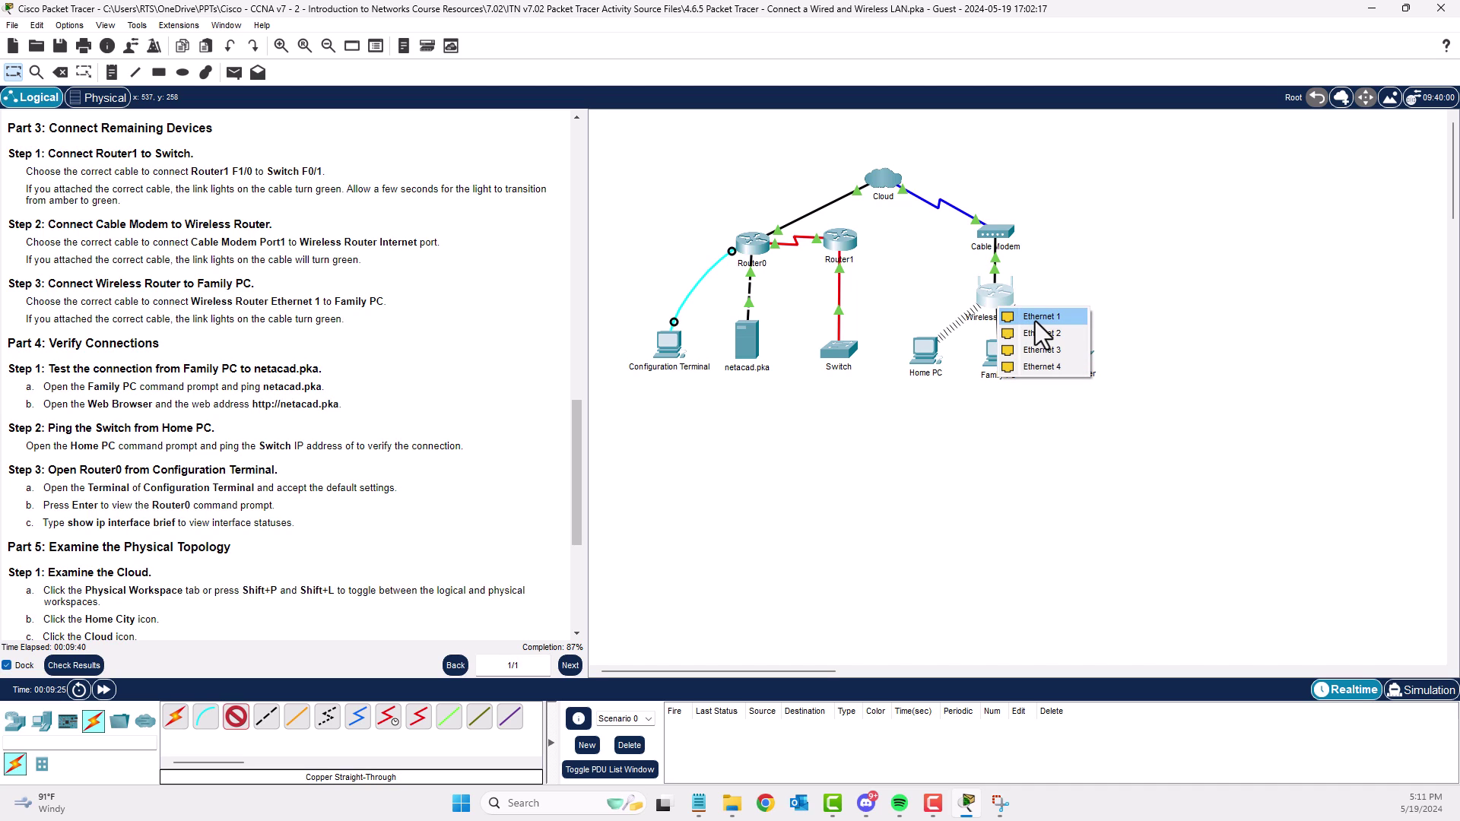
{"action": "left_click", "coordinate": [1035, 318]}
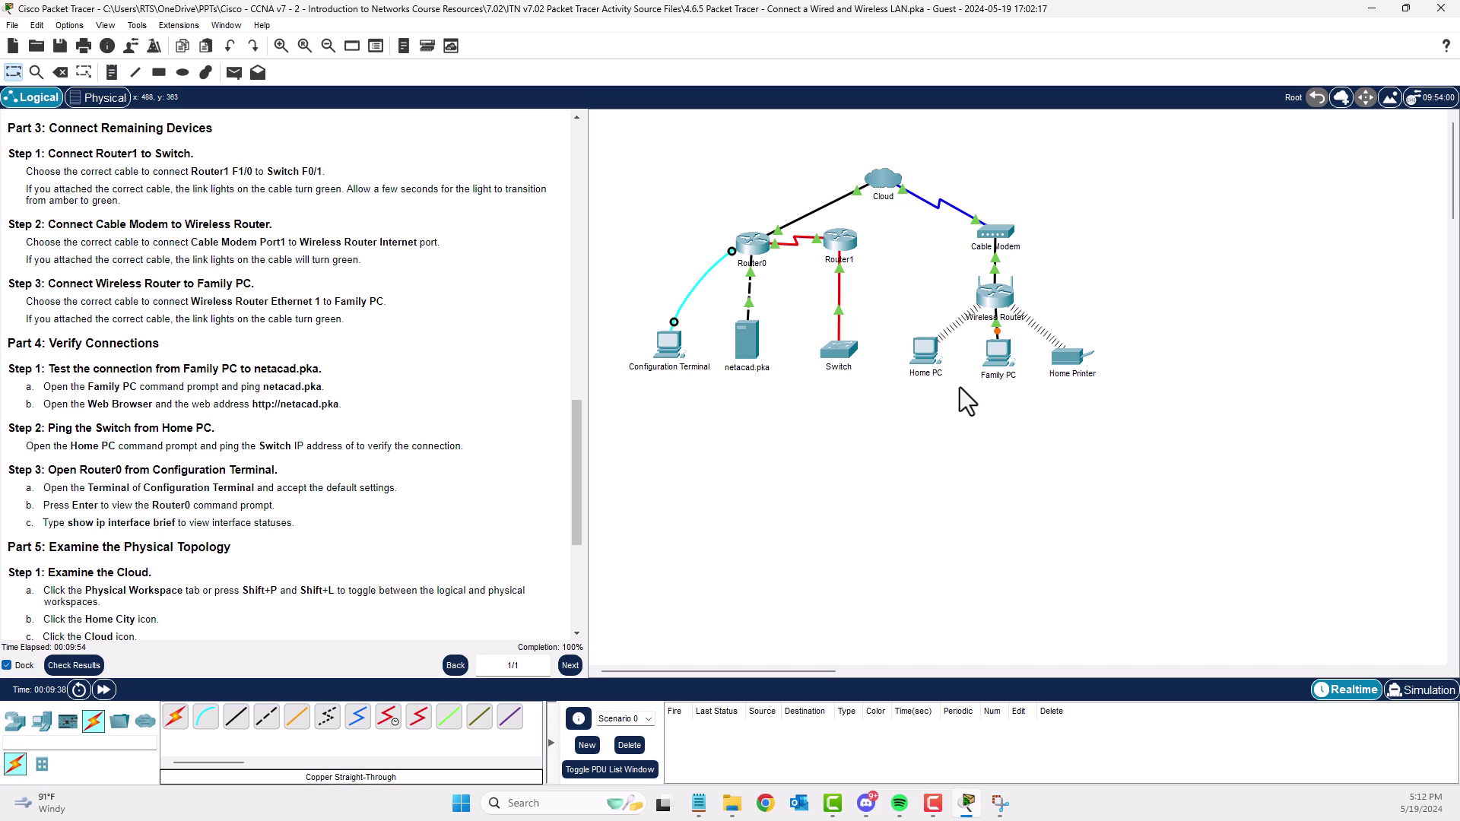
Following Part 4 of the instructions, open the Web Browser on Family PC.
{"action": "left_click_drag", "start_coordinate": [580, 420], "coordinate": [573, 481]}
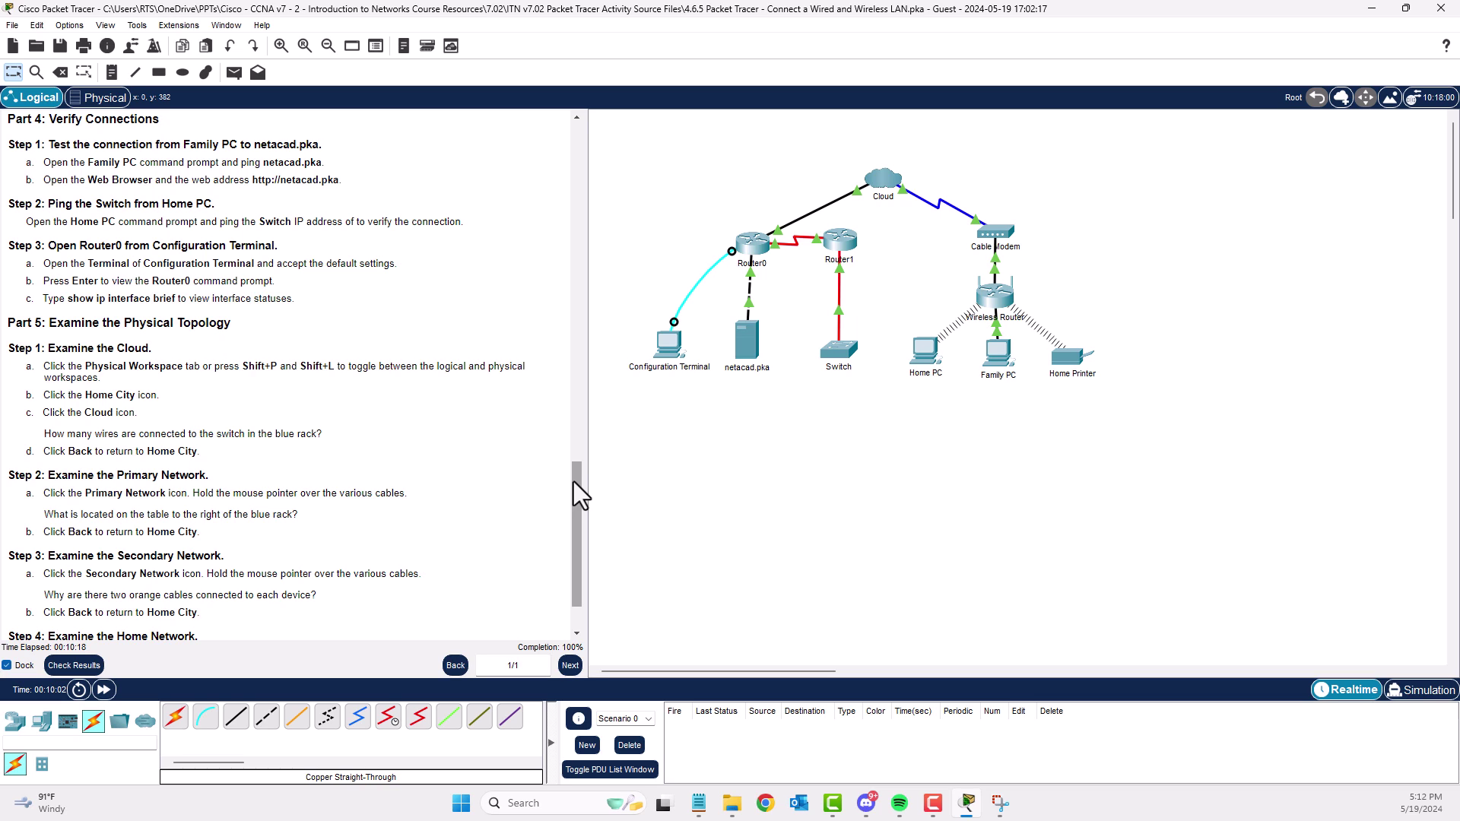
{"action": "left_click", "coordinate": [996, 352]}
{"action": "left_click_drag", "start_coordinate": [849, 170], "coordinate": [1038, 176]}
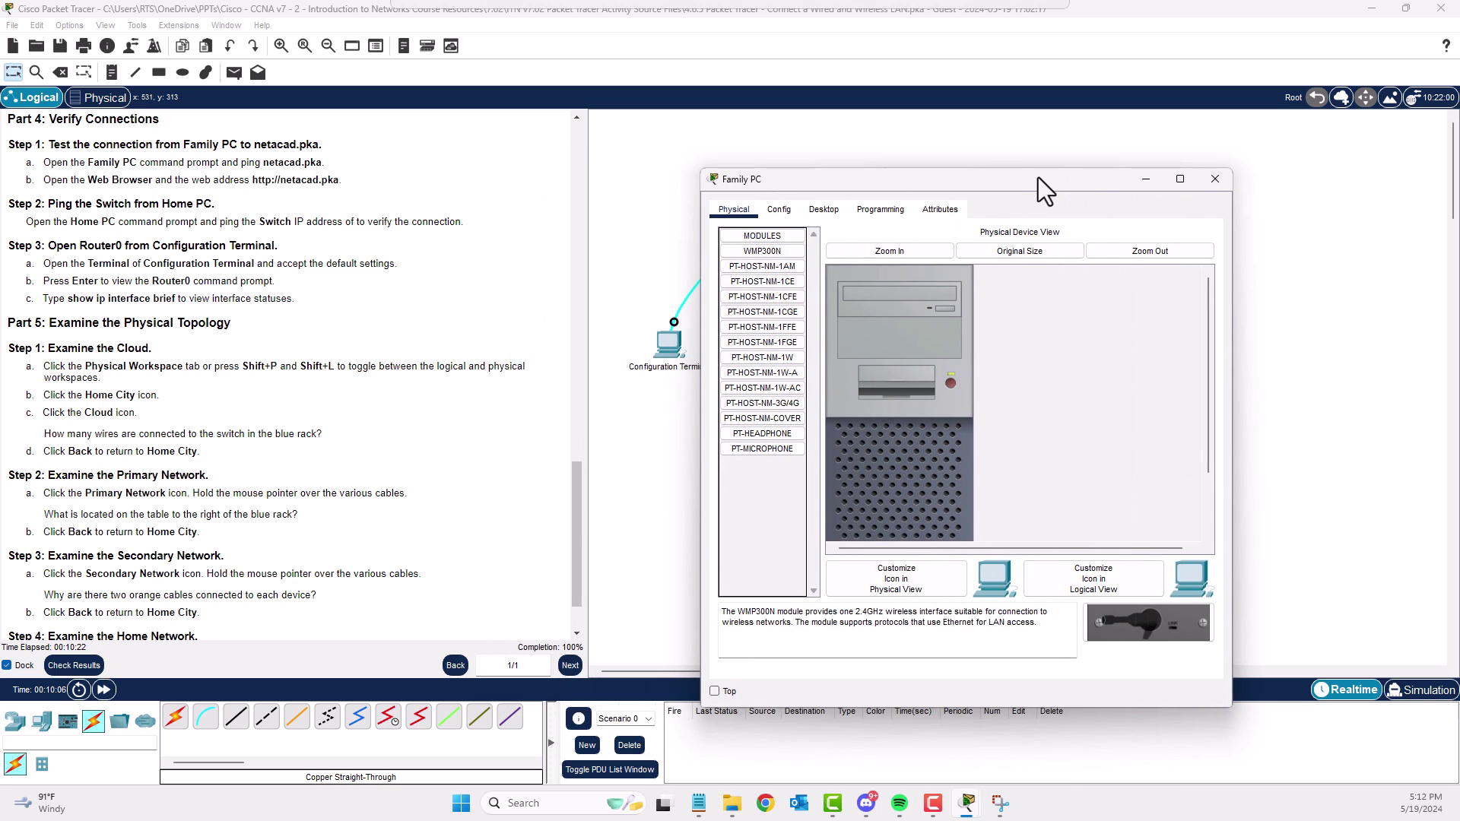
{"action": "left_click", "coordinate": [828, 209]}
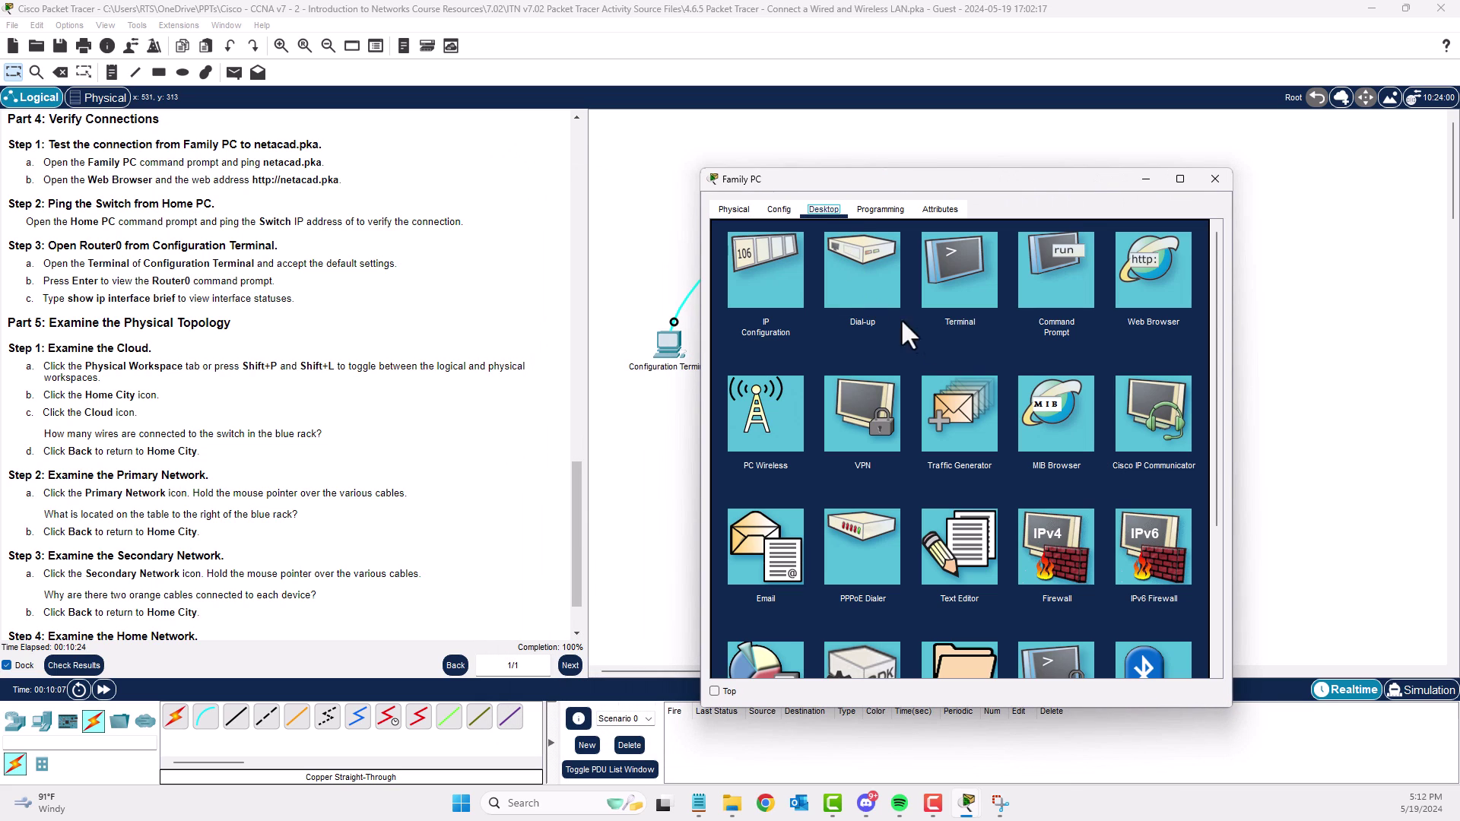
{"action": "left_click", "coordinate": [1169, 266]}
{"action": "left_click", "coordinate": [901, 259]}
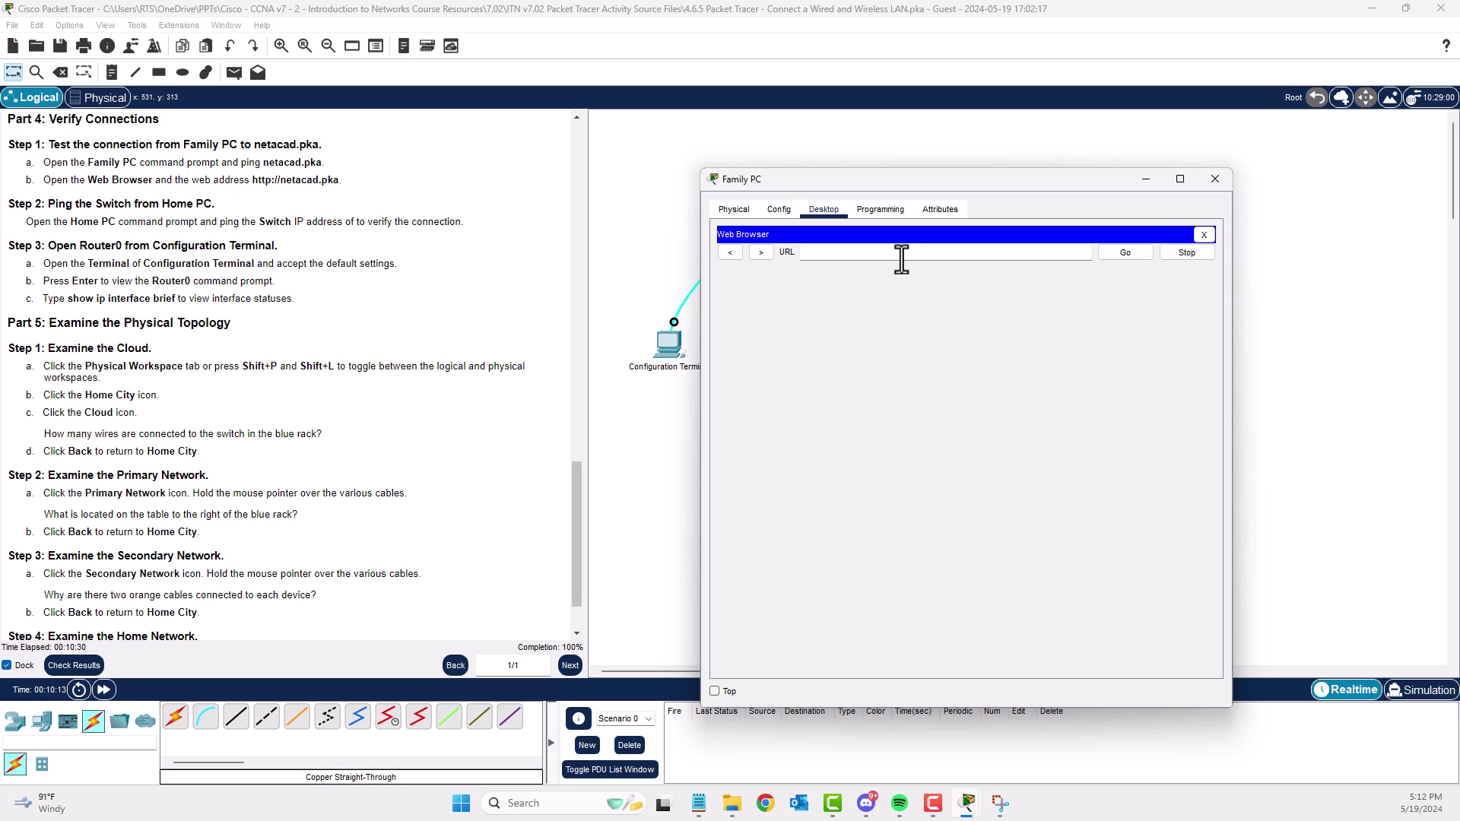
{"action": "type", "text": "http"}
{"action": "left_click", "coordinate": [936, 255]}
{"action": "key", "text": "Left"}
{"action": "key", "text": "Left"}
{"action": "key", "text": "Left"}
{"action": "key", "text": "Left"}
{"action": "key", "text": "BackSpace"}
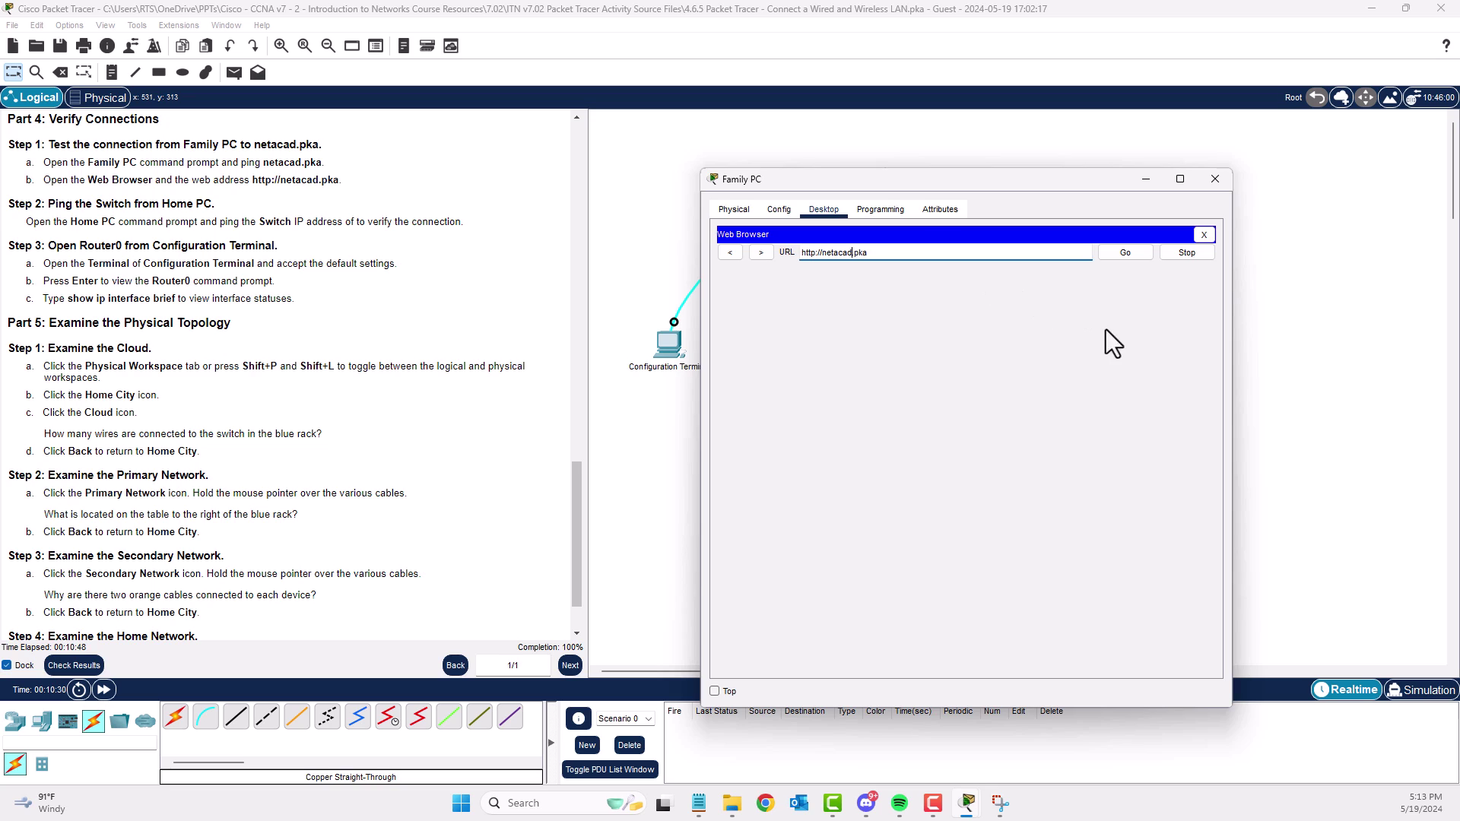
{"action": "left_click", "coordinate": [1123, 256]}
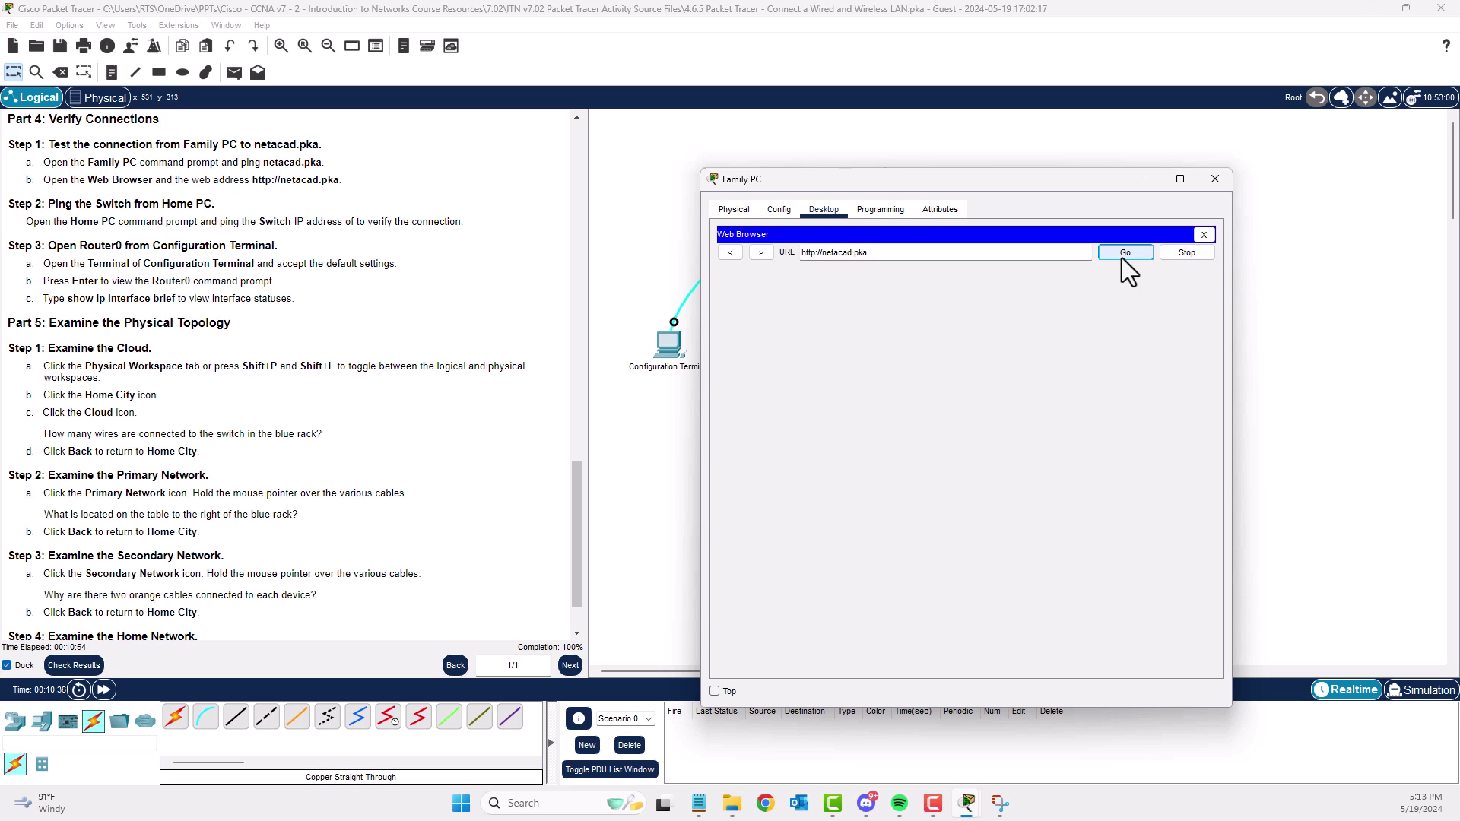
{"action": "left_click", "coordinate": [1128, 261]}
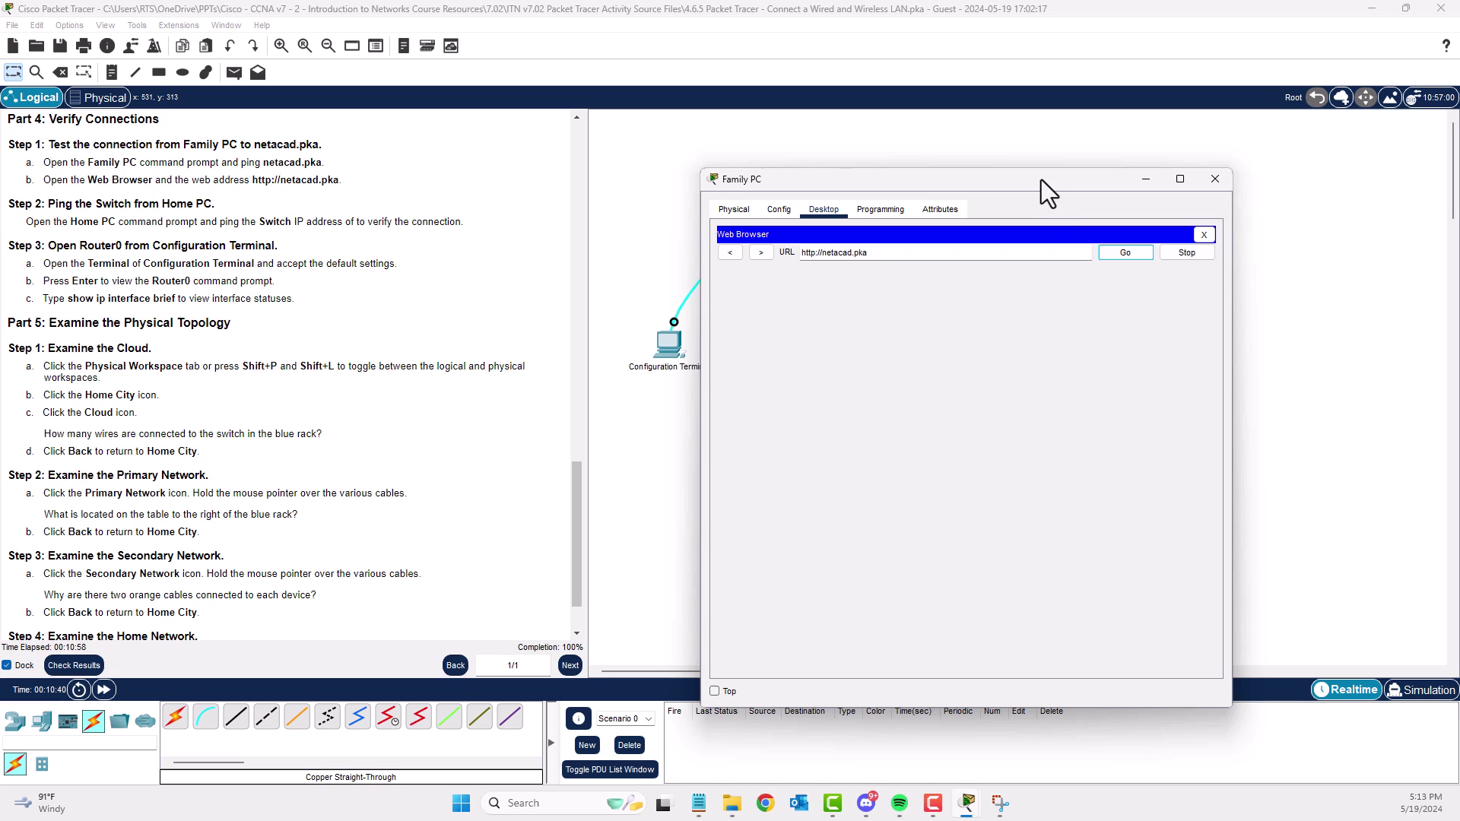
{"action": "left_click", "coordinate": [1129, 254]}
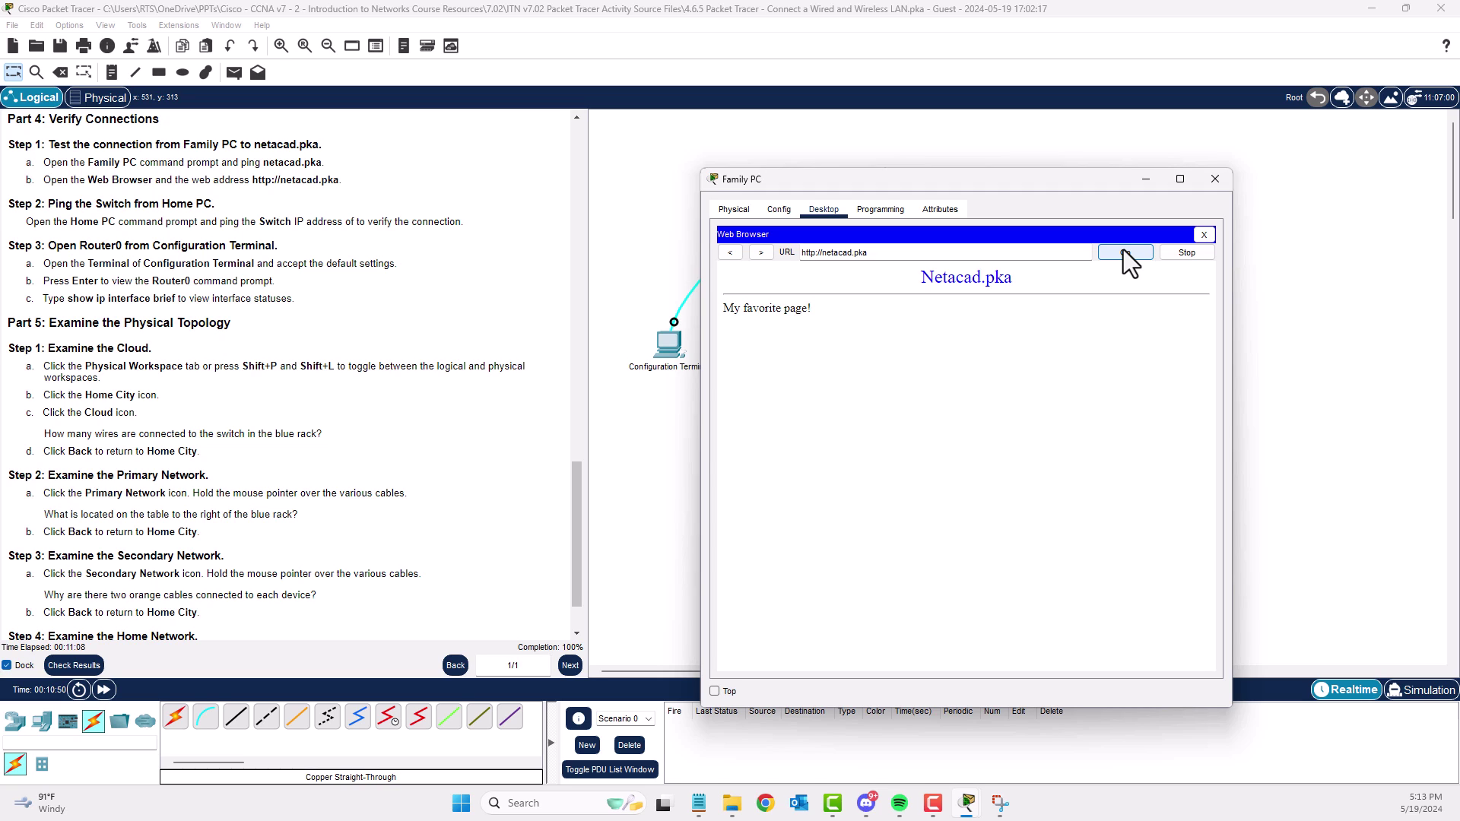
{"action": "left_click", "coordinate": [1215, 178]}
{"action": "left_click_drag", "start_coordinate": [27, 143], "coordinate": [355, 180]}
{"action": "left_click", "coordinate": [440, 156]}
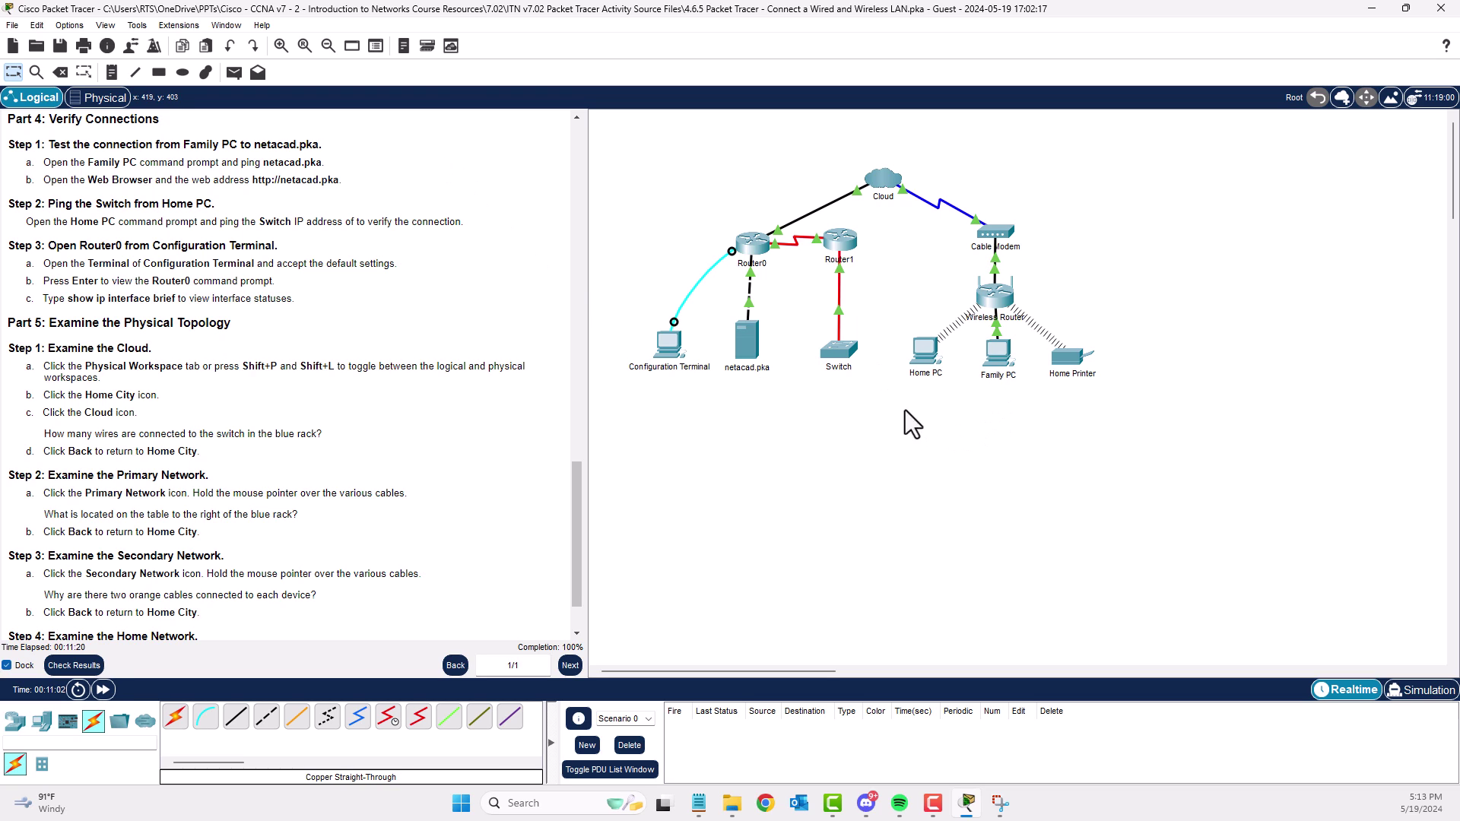
Open the Command Prompt on Home PC, moving its window clear of the instructions.
{"action": "left_click", "coordinate": [920, 352]}
{"action": "left_click", "coordinate": [636, 203]}
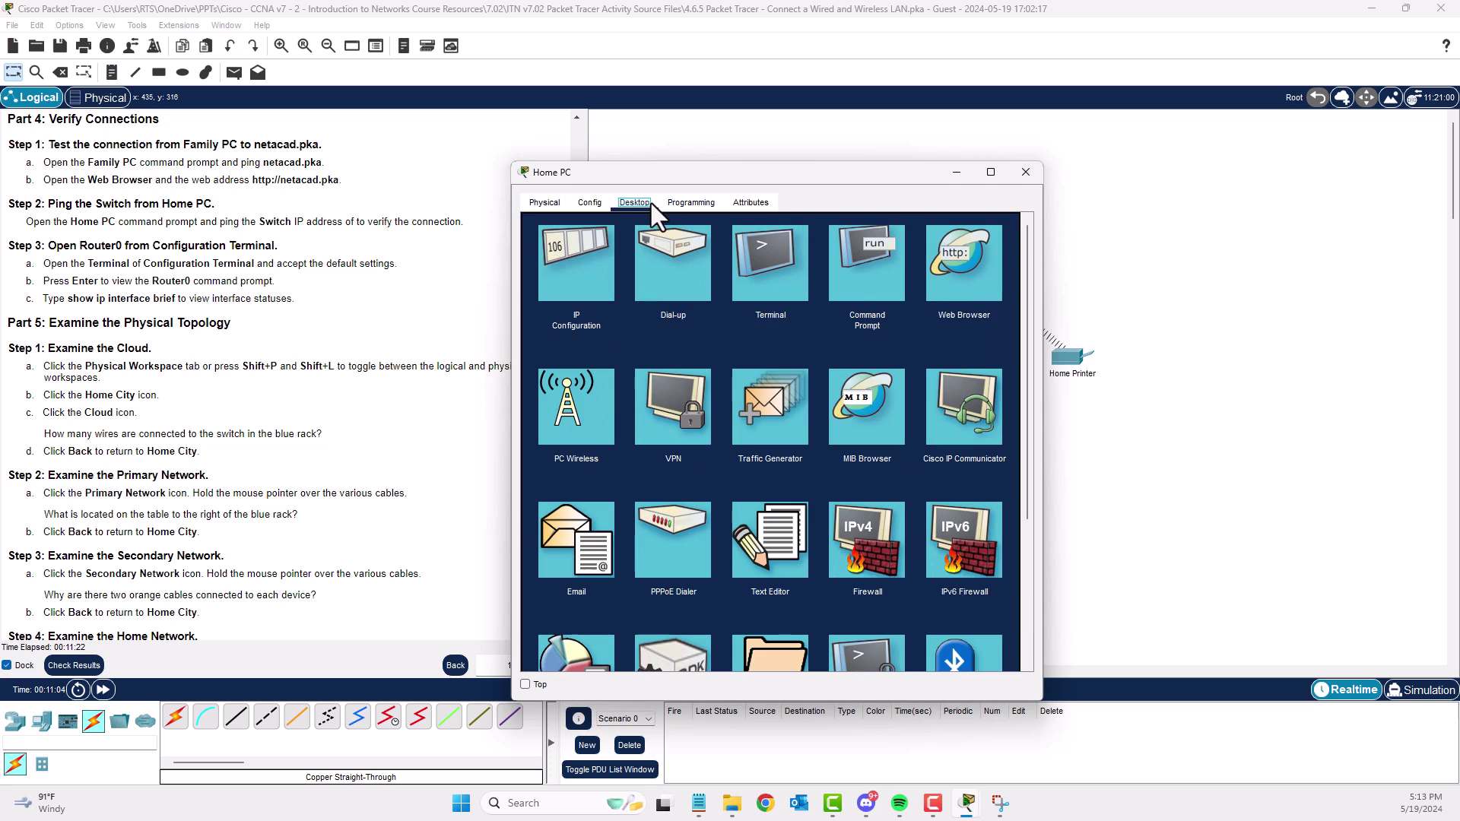
{"action": "left_click_drag", "start_coordinate": [849, 184], "coordinate": [1012, 165]}
{"action": "left_click", "coordinate": [1048, 231]}
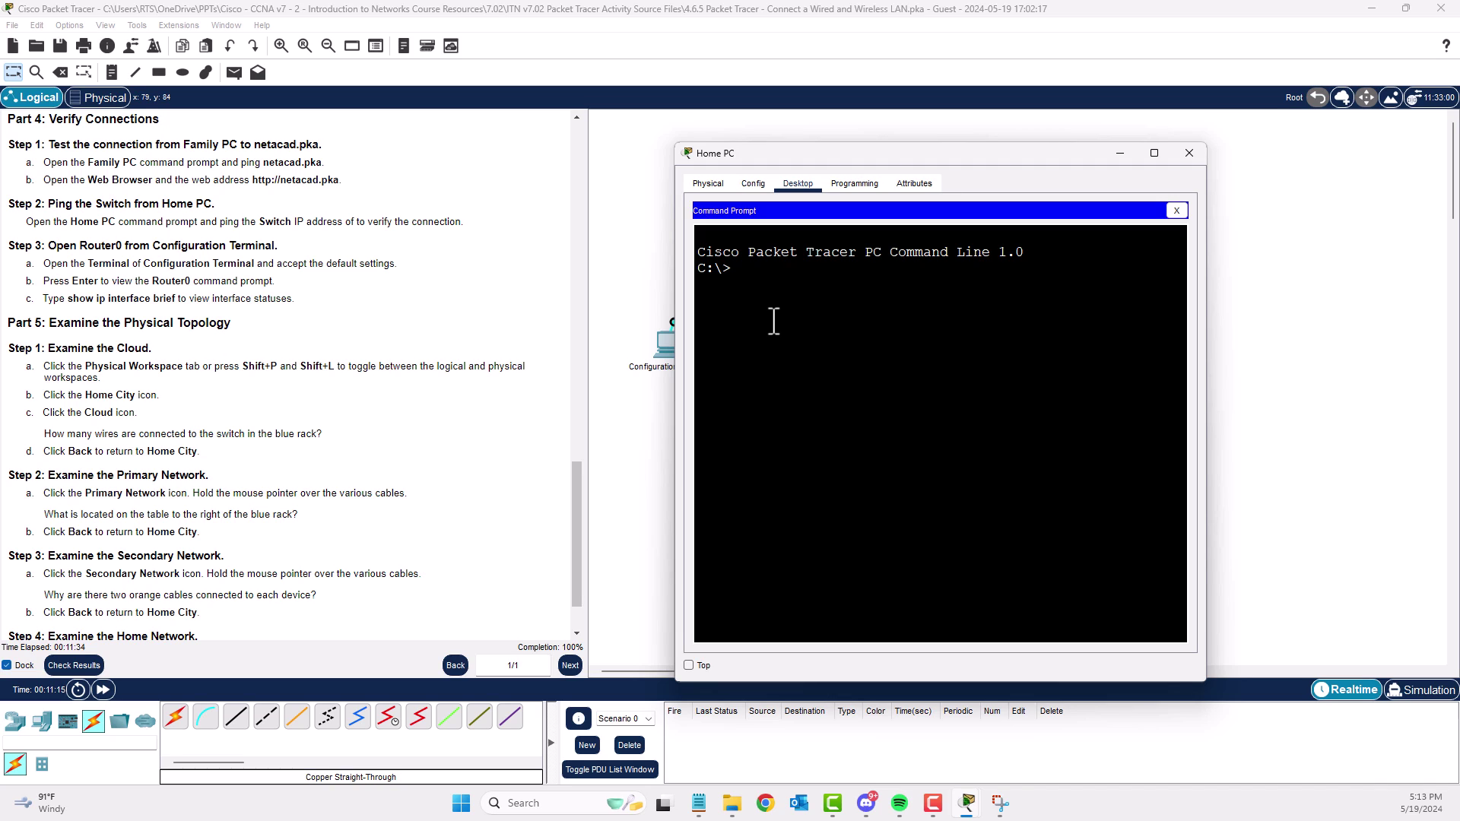
Look up the Switch's IP address in the Snipping Tool's Addressing Table and ping 172.16.0.2 from the Home PC Command Prompt.
{"action": "type", "text": "ping"}
{"action": "key", "text": "alt+Tab"}
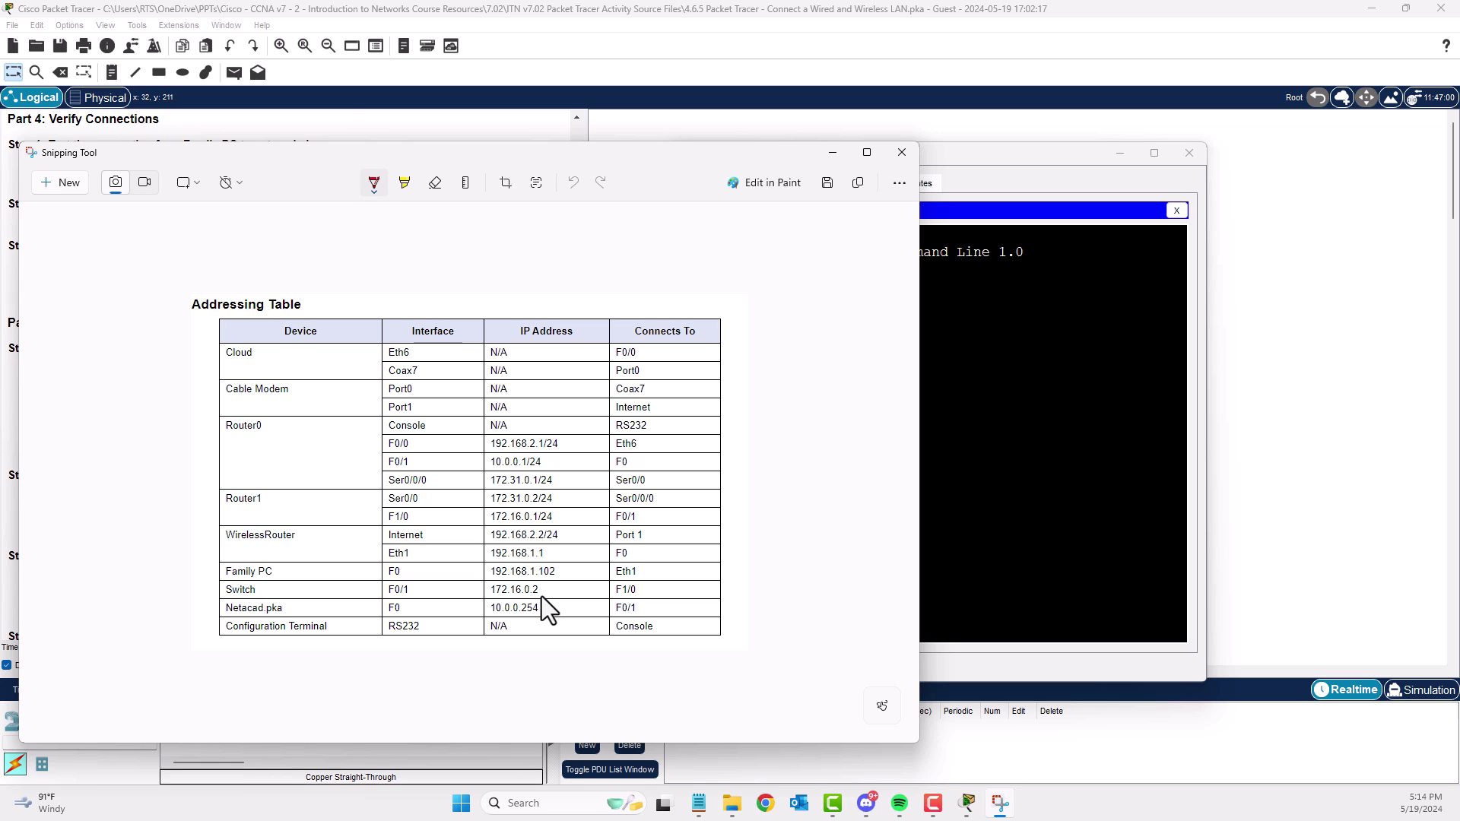
{"action": "left_click_drag", "start_coordinate": [569, 157], "coordinate": [639, 164]}
{"action": "key", "text": "alt+Tab"}
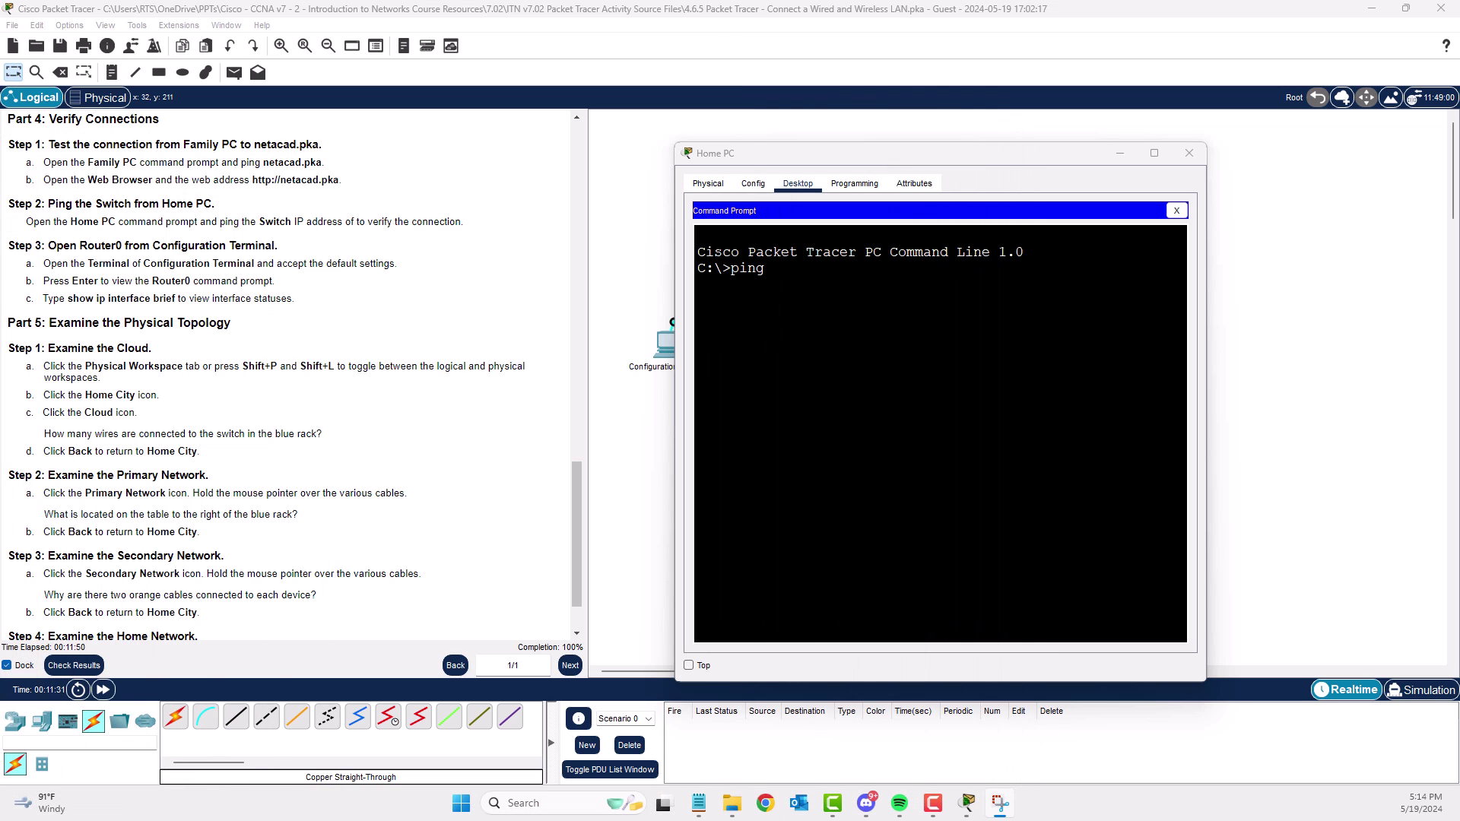
{"action": "left_click", "coordinate": [856, 393]}
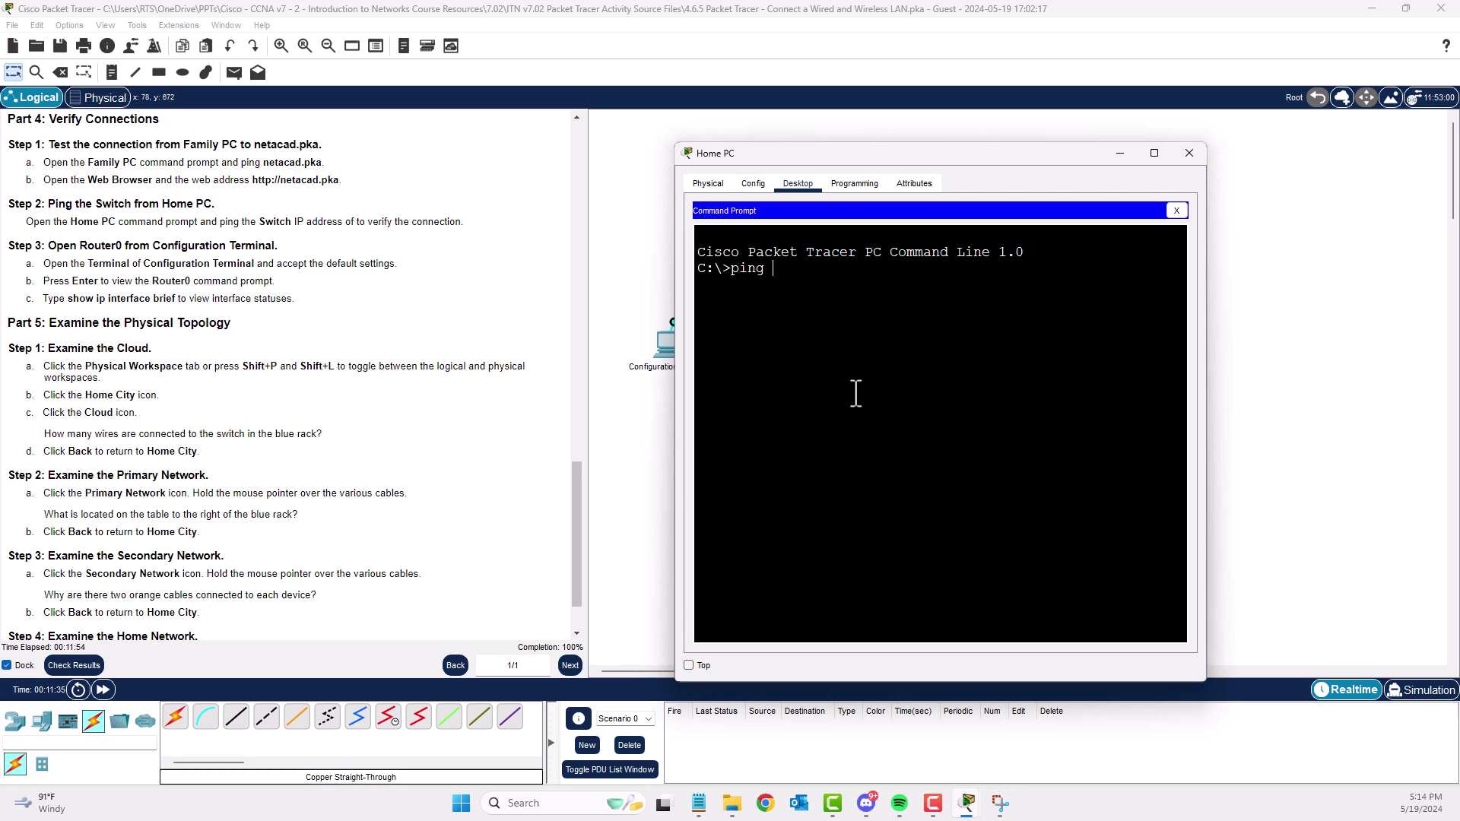
{"action": "type", "text": "172.16.0.2"}
{"action": "key", "text": "Return"}
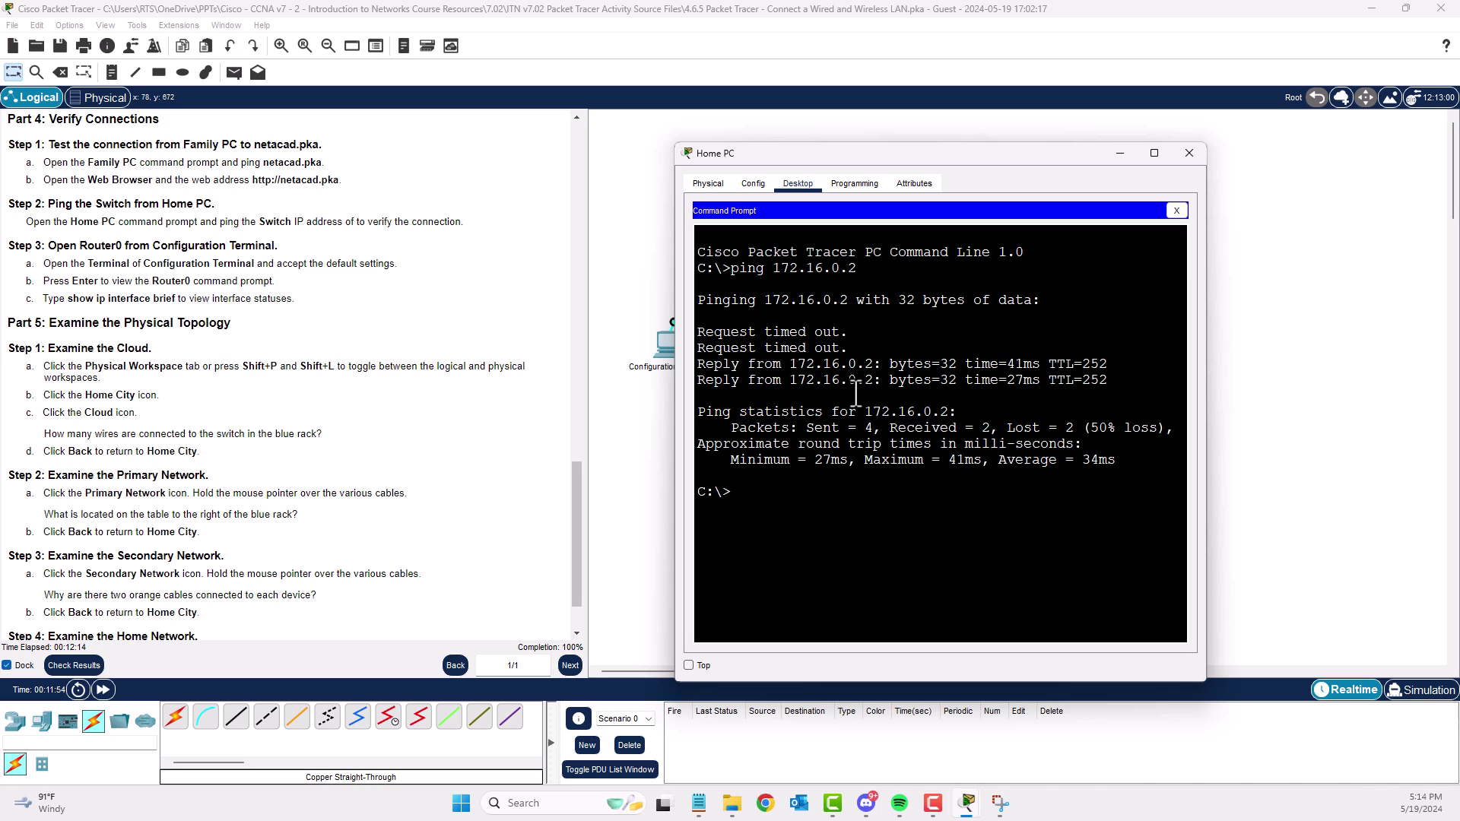
Repeat the ping to 172.16.0.2 from Home PC and close the Home PC window.
{"action": "key", "text": "Up"}
{"action": "key", "text": "Return"}
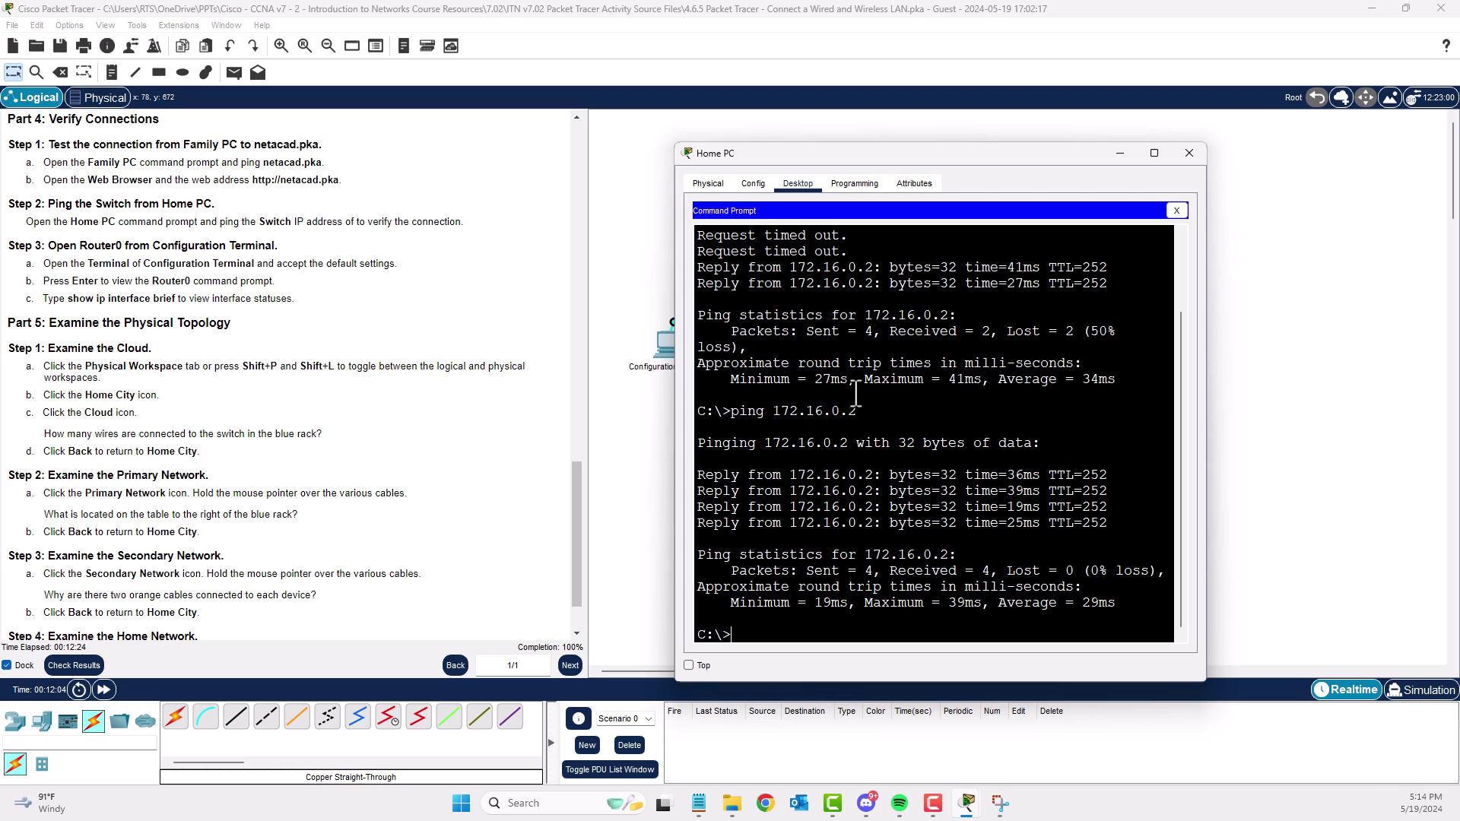
{"action": "left_click", "coordinate": [1188, 154]}
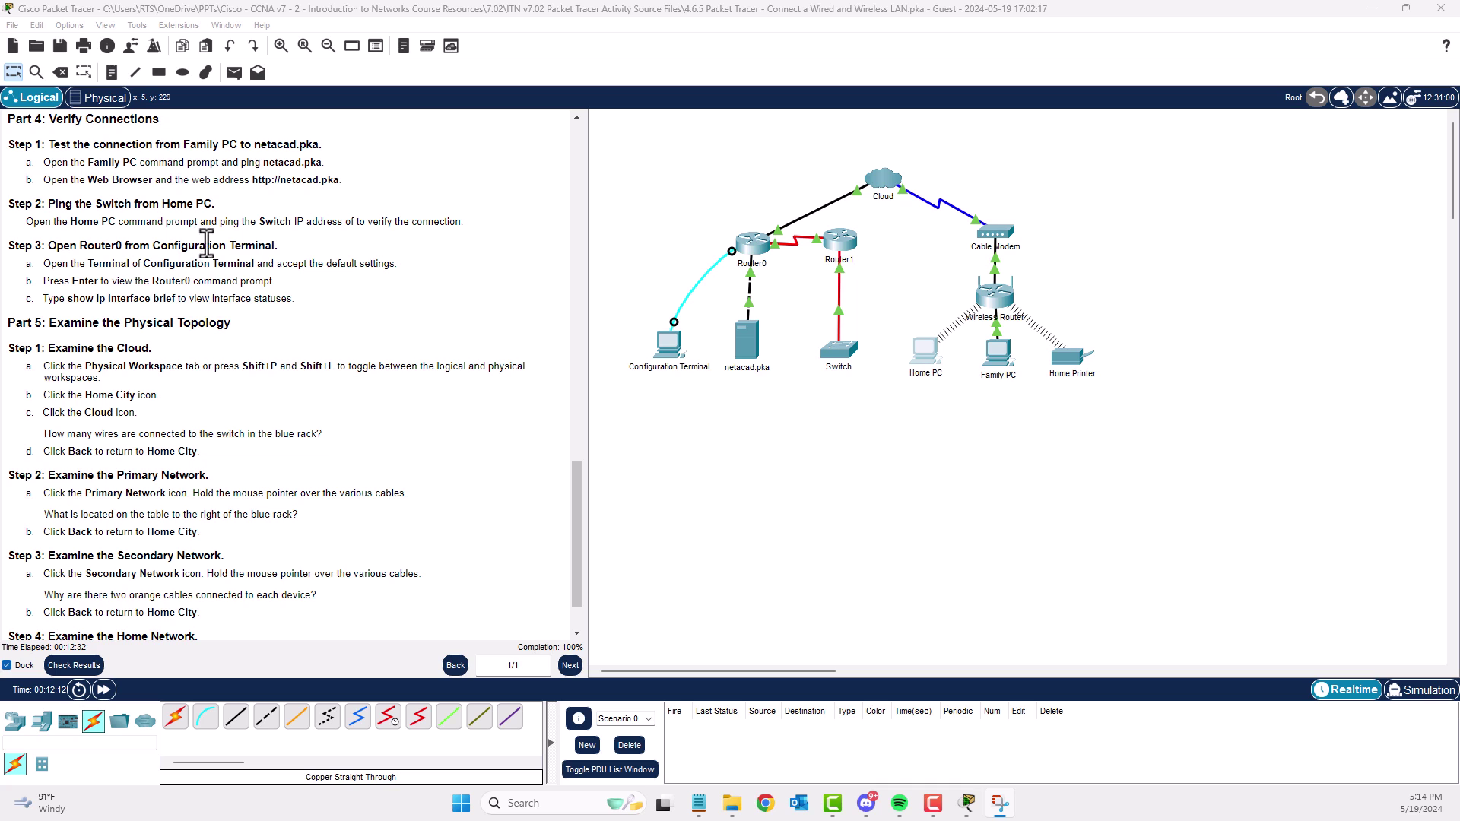
Open the Terminal on Configuration Terminal and accept the default port configuration.
{"action": "left_click", "coordinate": [669, 346]}
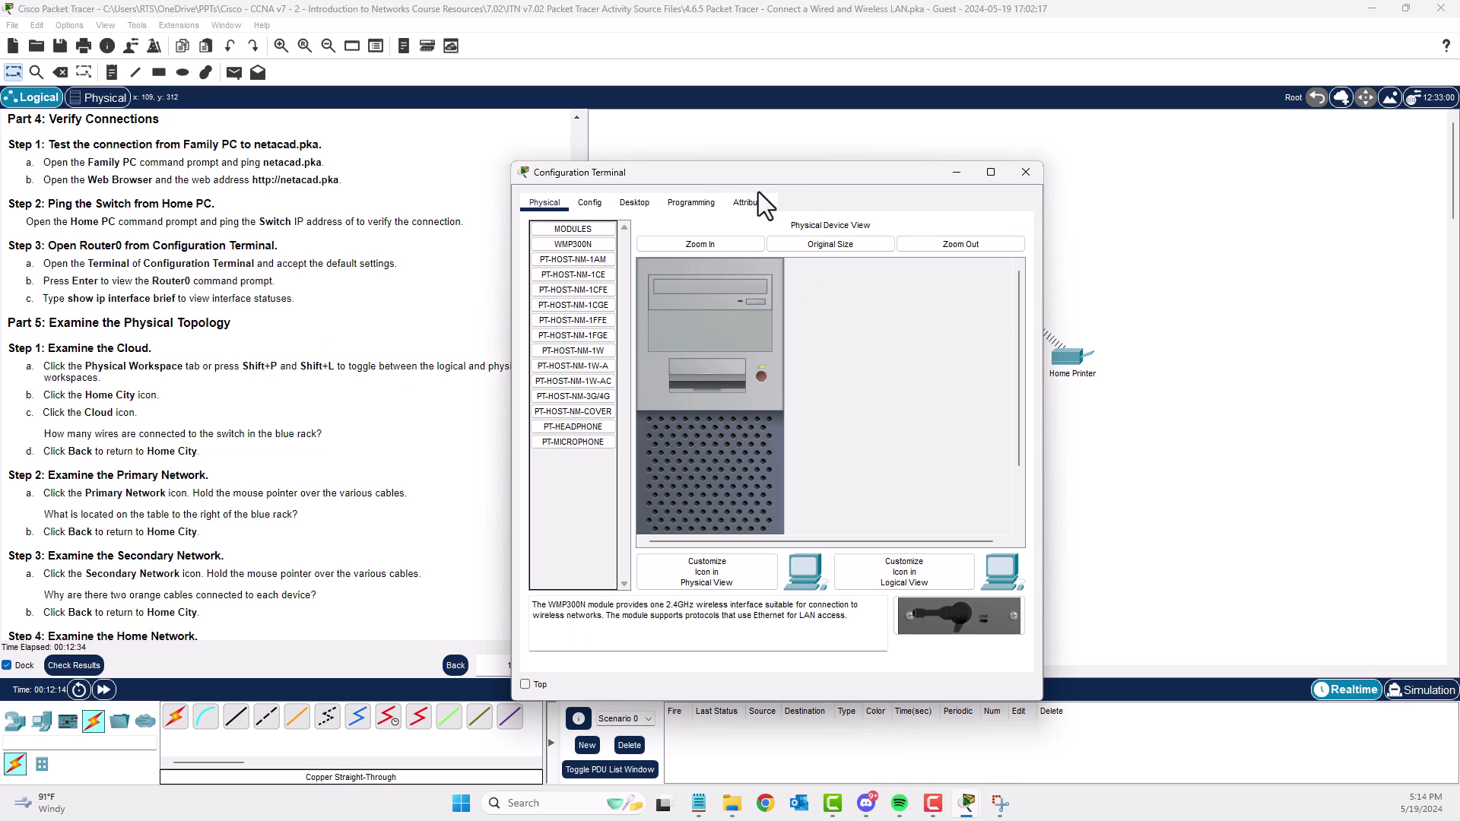
{"action": "left_click_drag", "start_coordinate": [841, 181], "coordinate": [910, 186]}
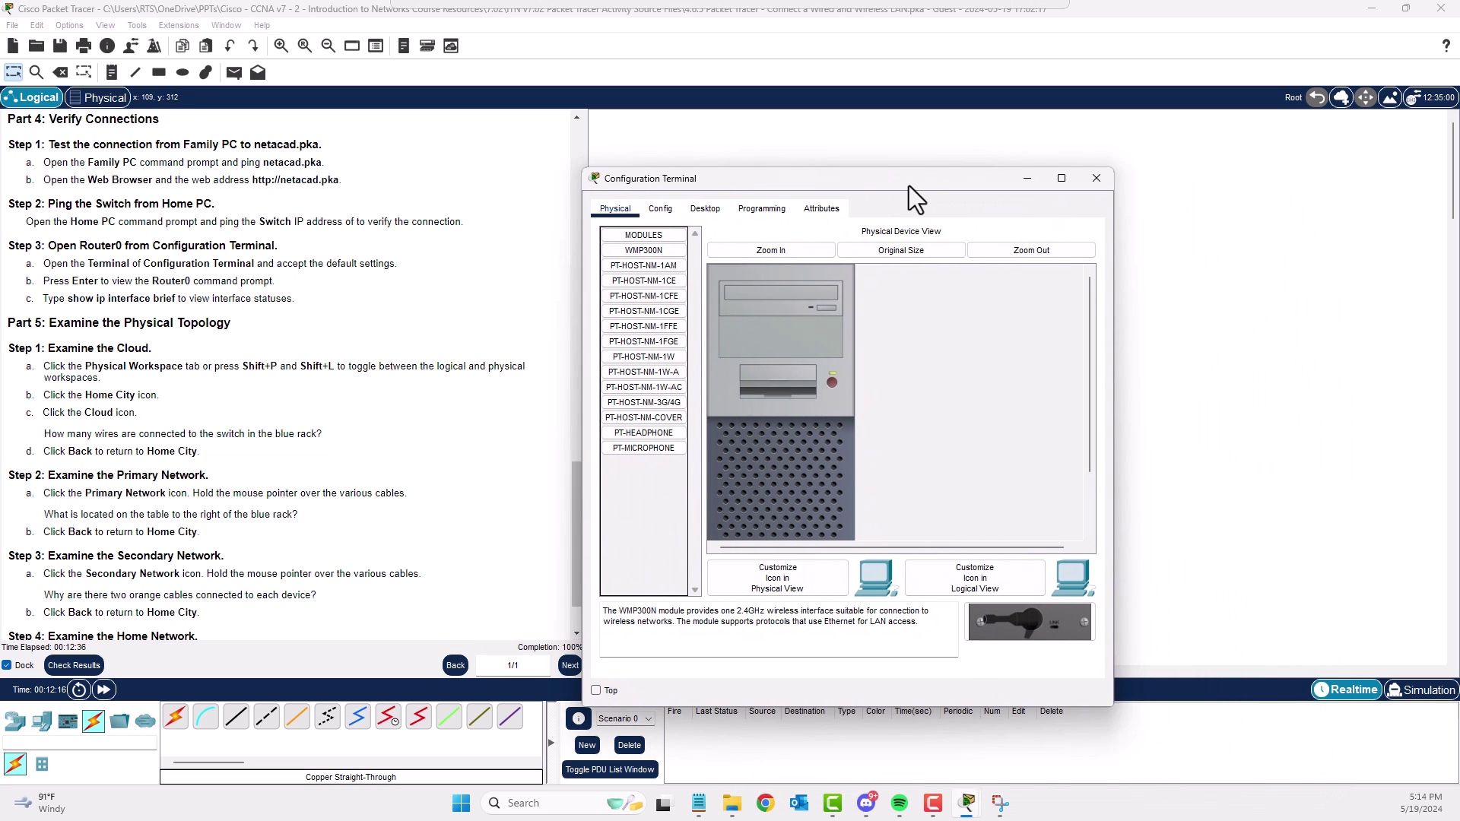
{"action": "left_click", "coordinate": [700, 209]}
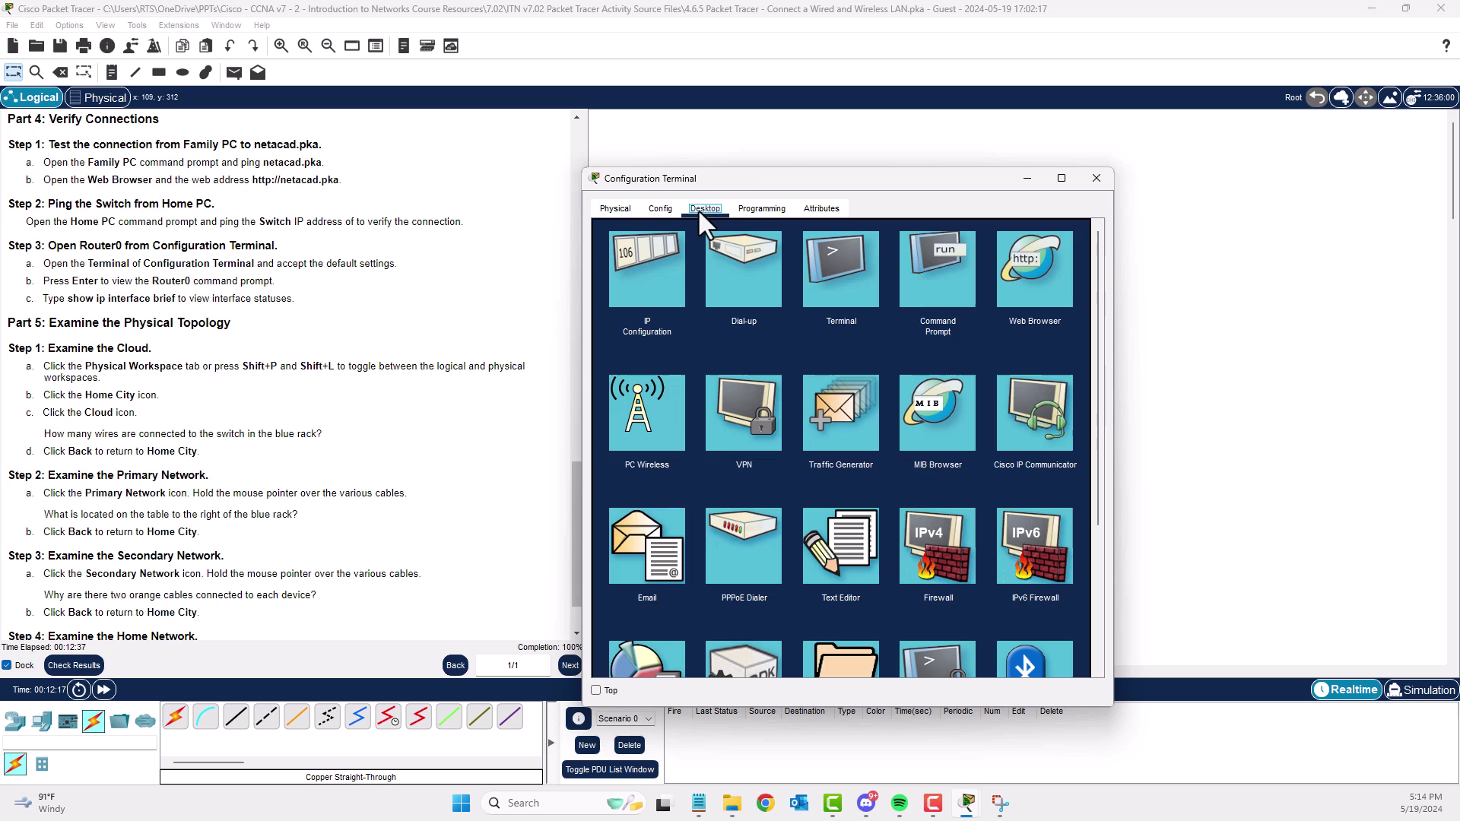
{"action": "left_click", "coordinate": [826, 258]}
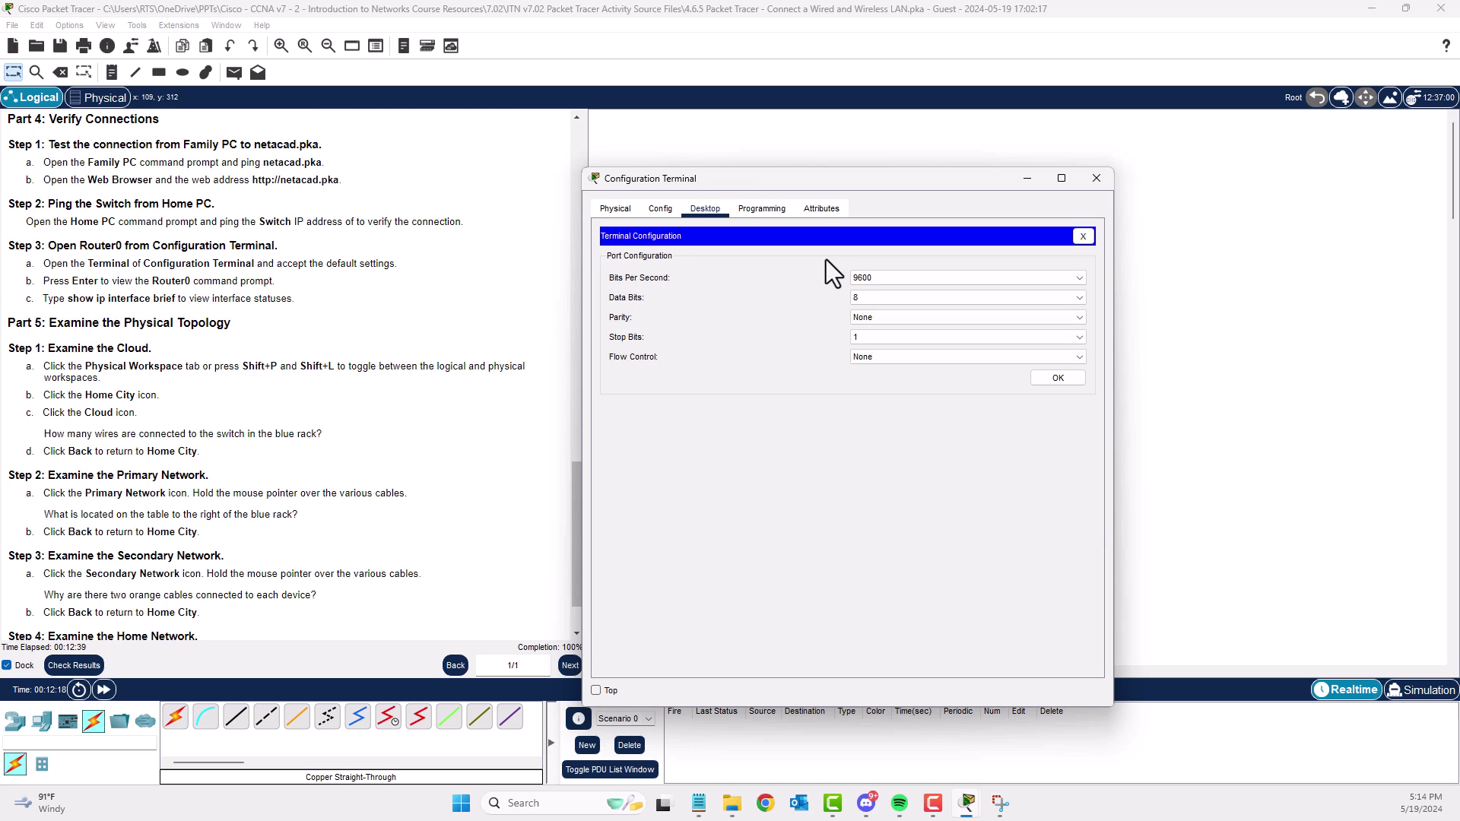
{"action": "left_click", "coordinate": [1057, 378]}
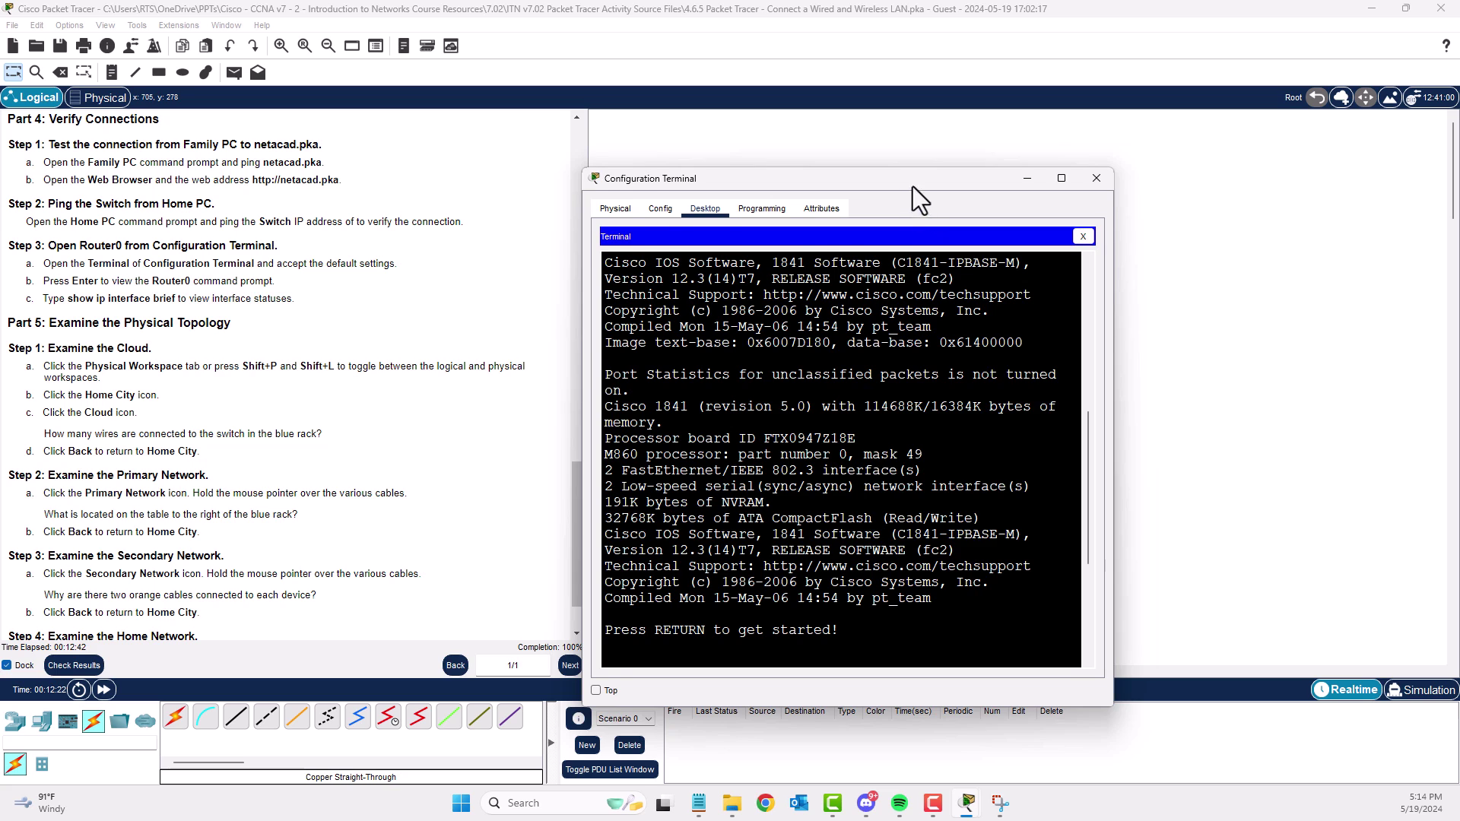
Move and widen the Configuration Terminal window beside the instructions and bring up the Router0 command prompt.
{"action": "left_click_drag", "start_coordinate": [906, 189], "coordinate": [1054, 134]}
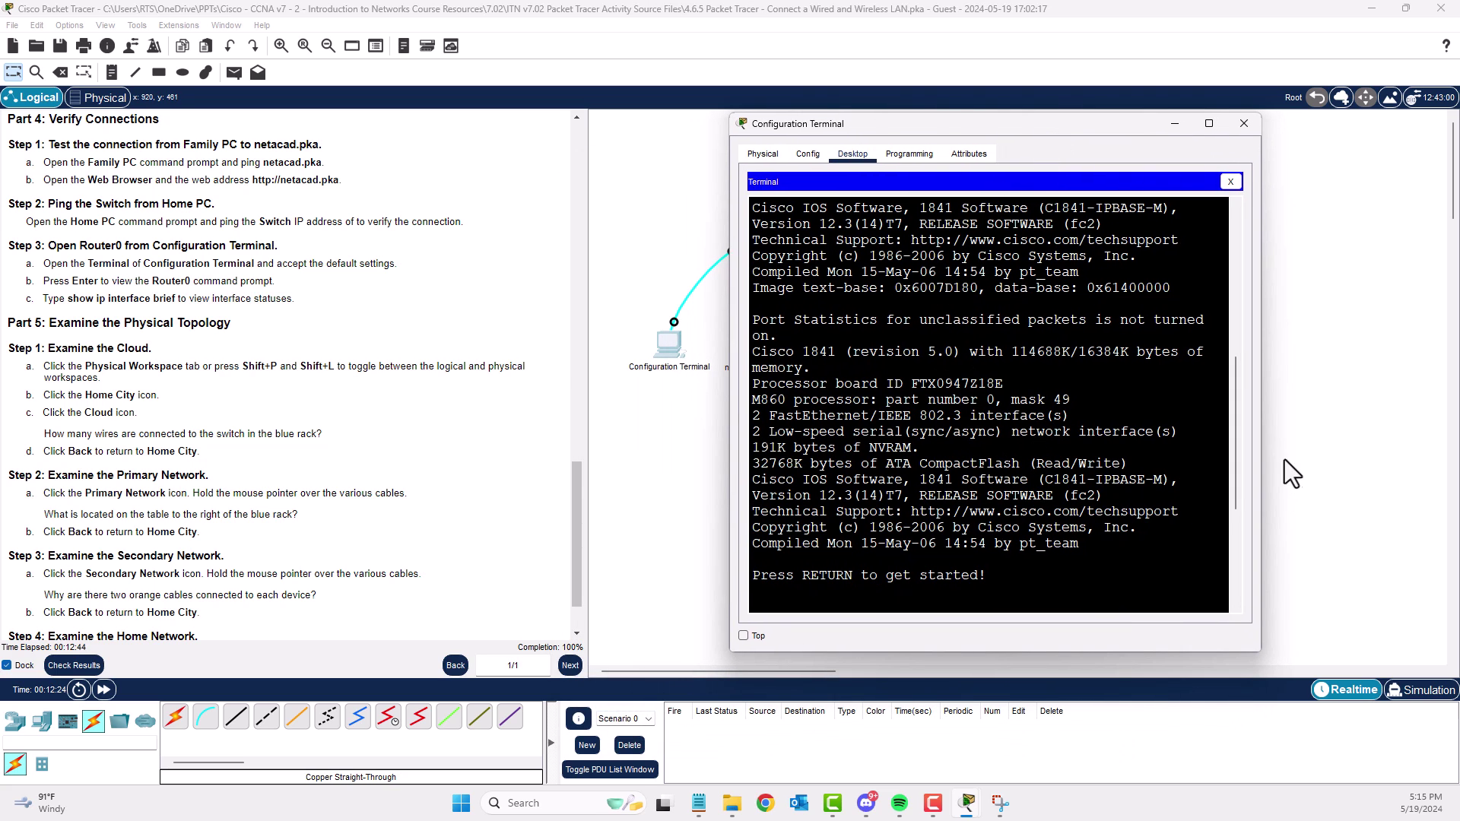
{"action": "left_click_drag", "start_coordinate": [1261, 440], "coordinate": [1418, 439]}
{"action": "key", "text": "Return"}
{"action": "key", "text": "Return"}
{"action": "key", "text": "Return"}
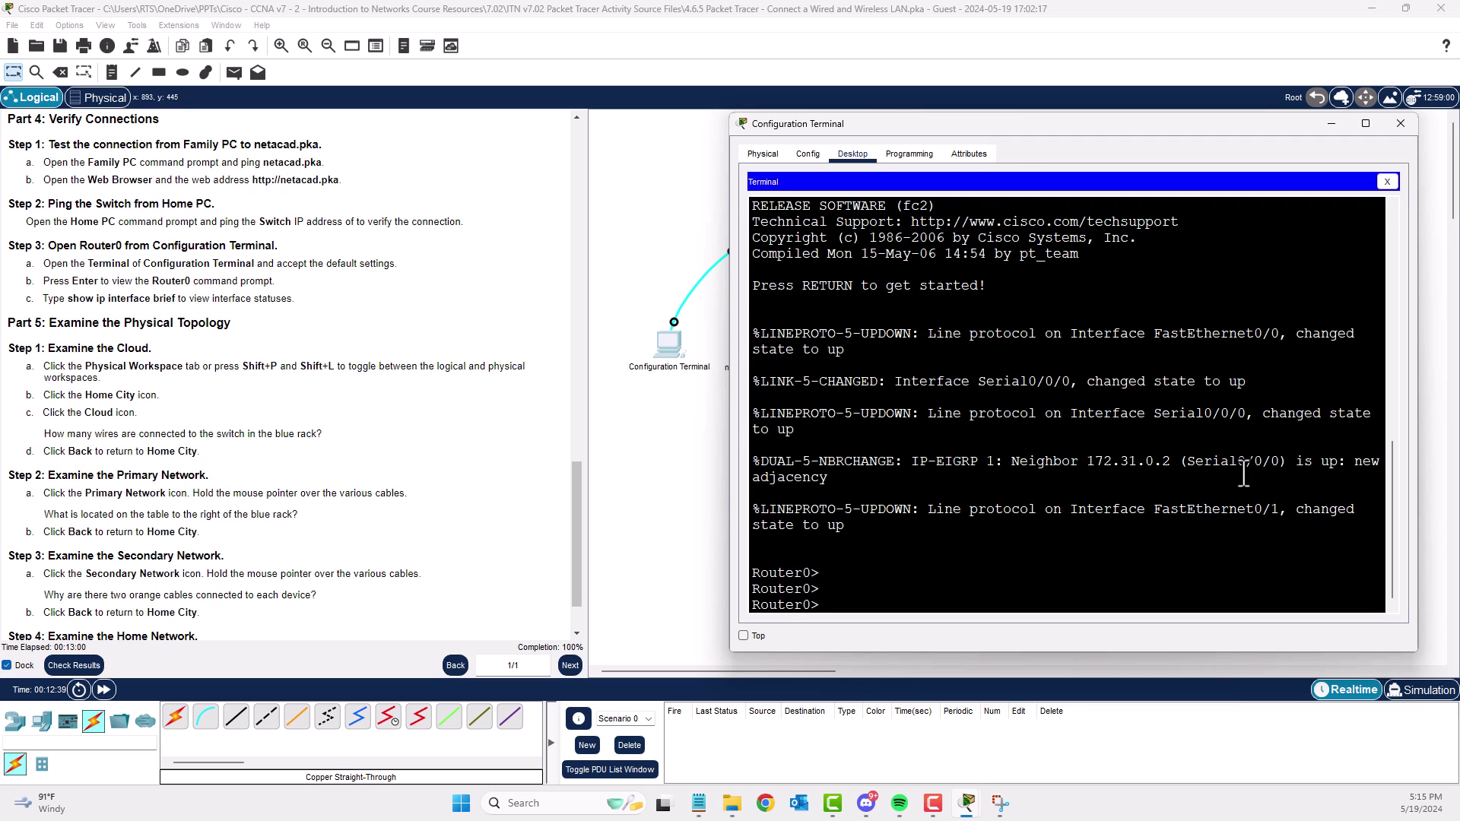
Run show ip int brief on Router0 to view the interface statuses, and close the Configuration Terminal window.
{"action": "type", "text": "show ip int brief"}
{"action": "key", "text": "Return"}
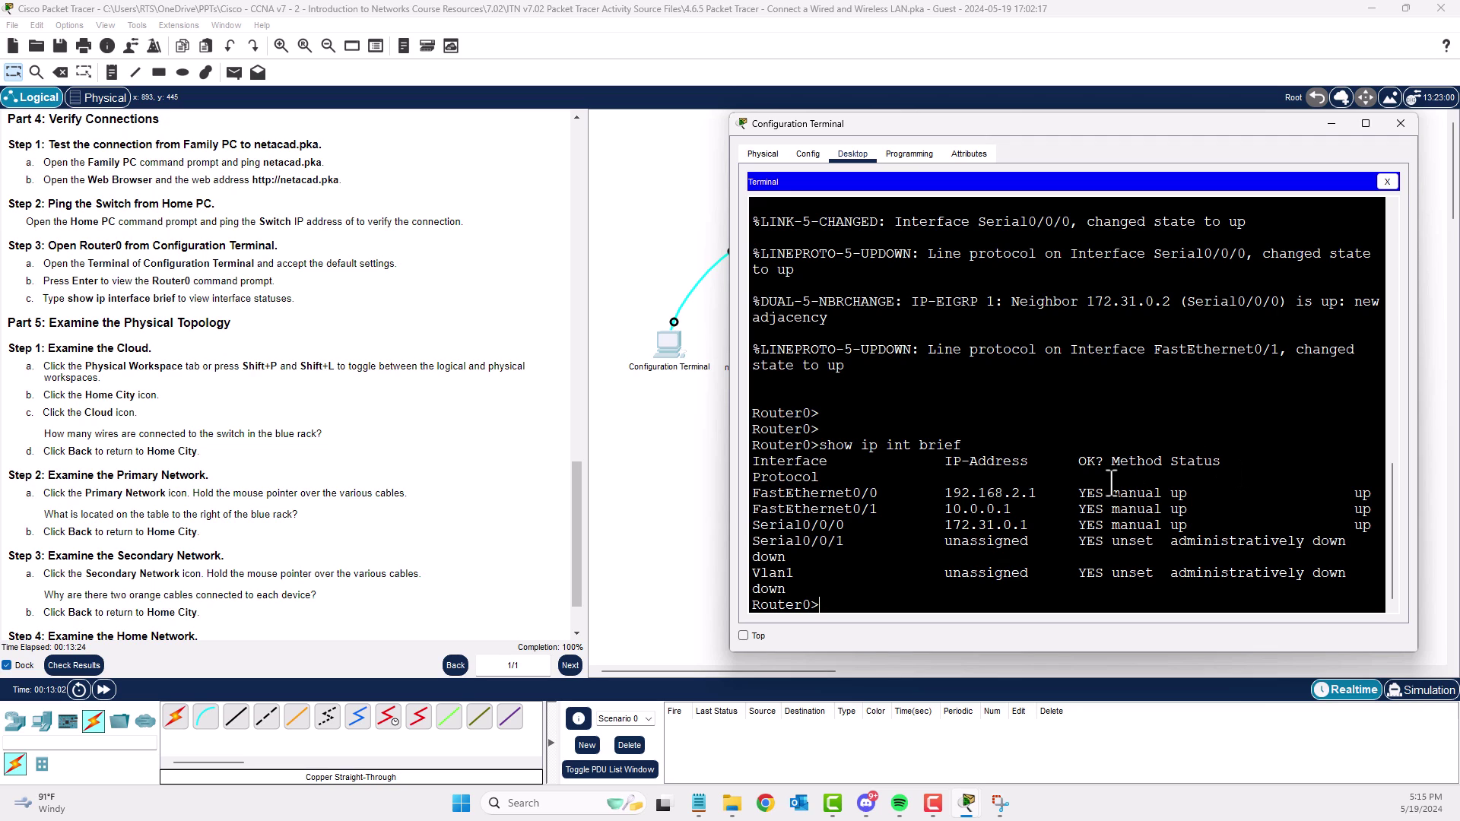
{"action": "left_click", "coordinate": [1400, 124]}
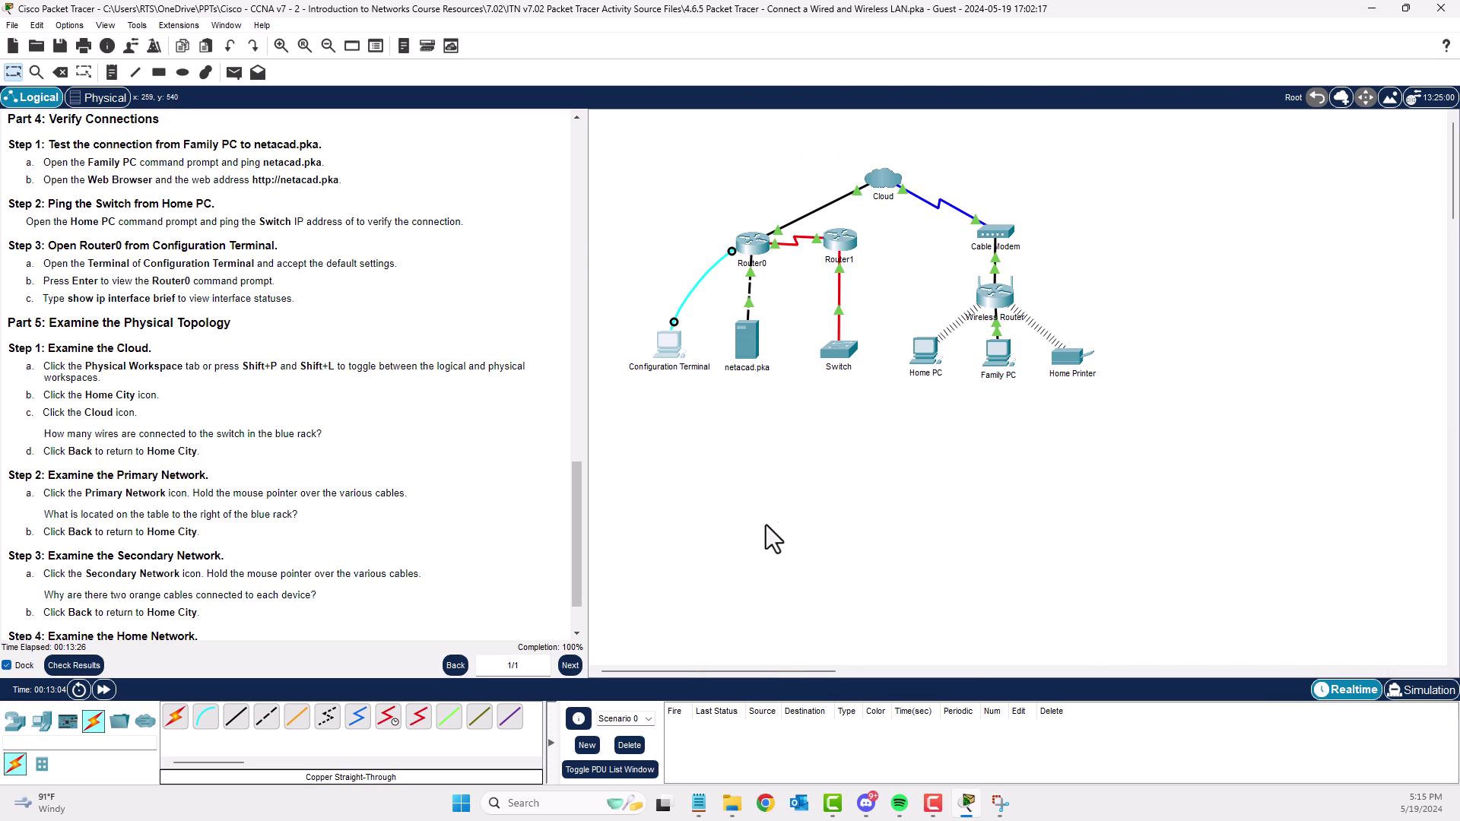
Following Part 5 of the instructions, try to switch to the Physical Workspace.
{"action": "left_click_drag", "start_coordinate": [578, 476], "coordinate": [578, 532]}
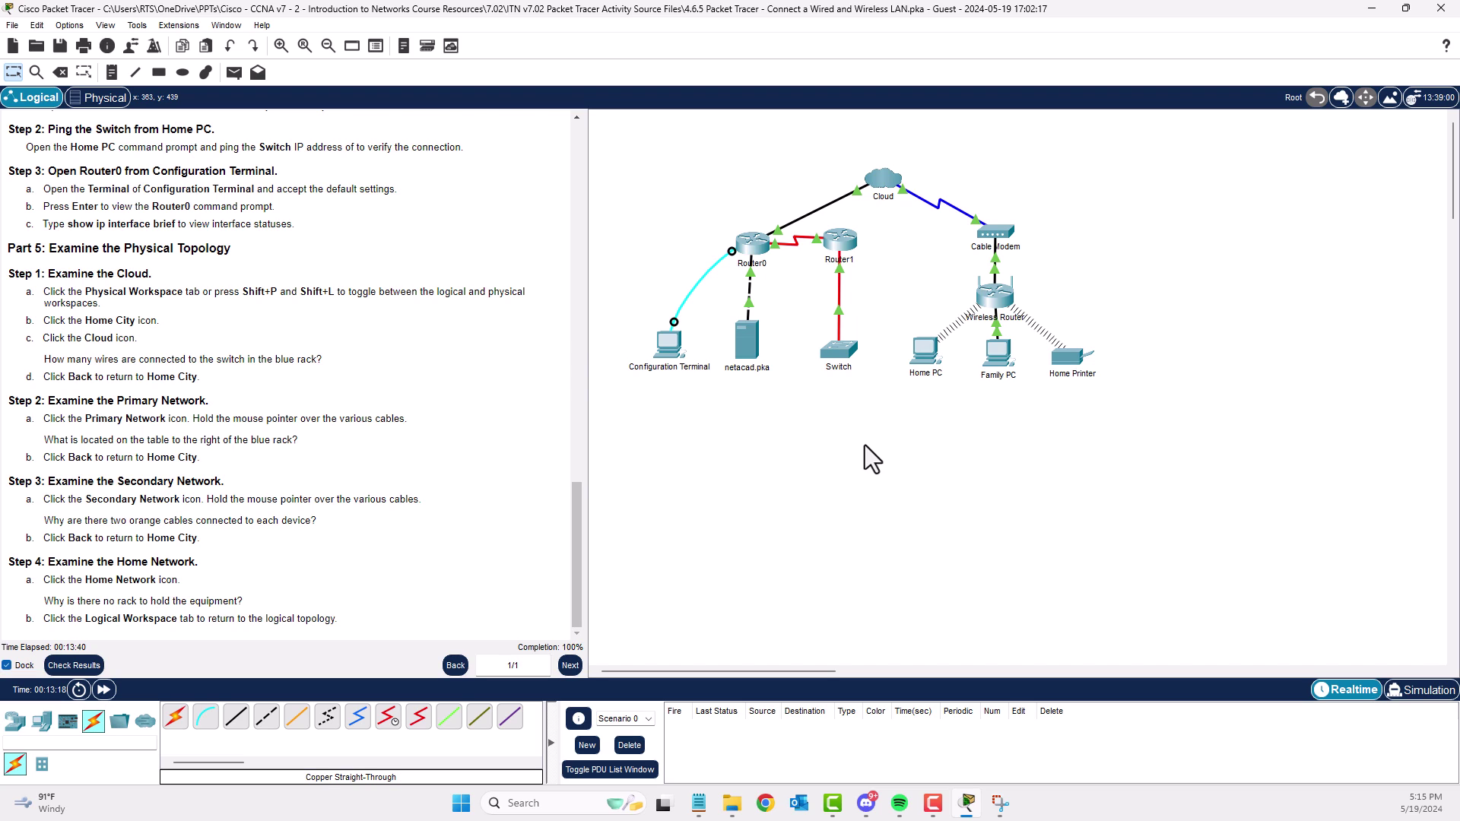
{"action": "key", "text": "shift+p"}
{"action": "left_click", "coordinate": [851, 420]}
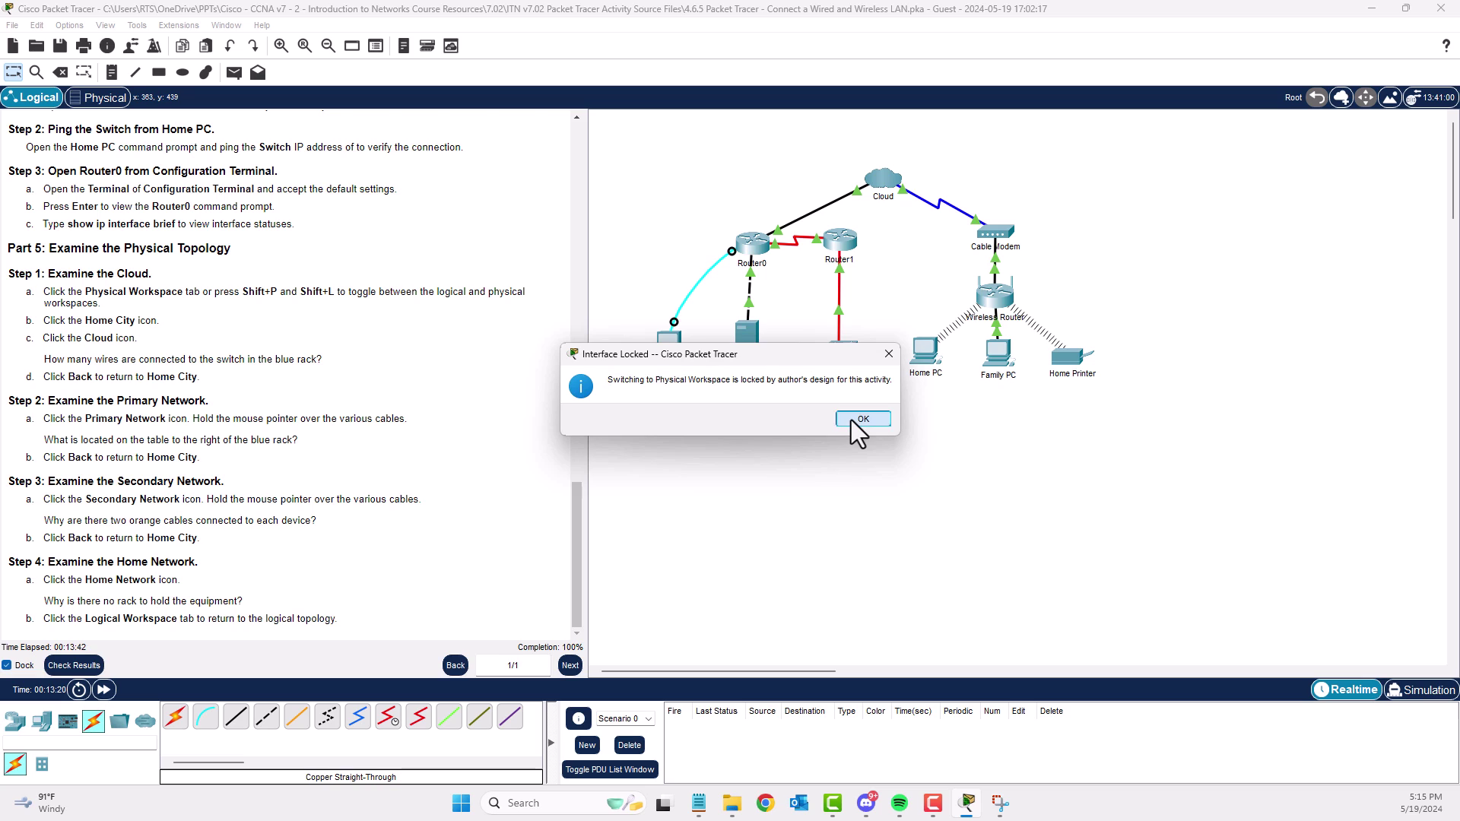
{"action": "left_click", "coordinate": [863, 419]}
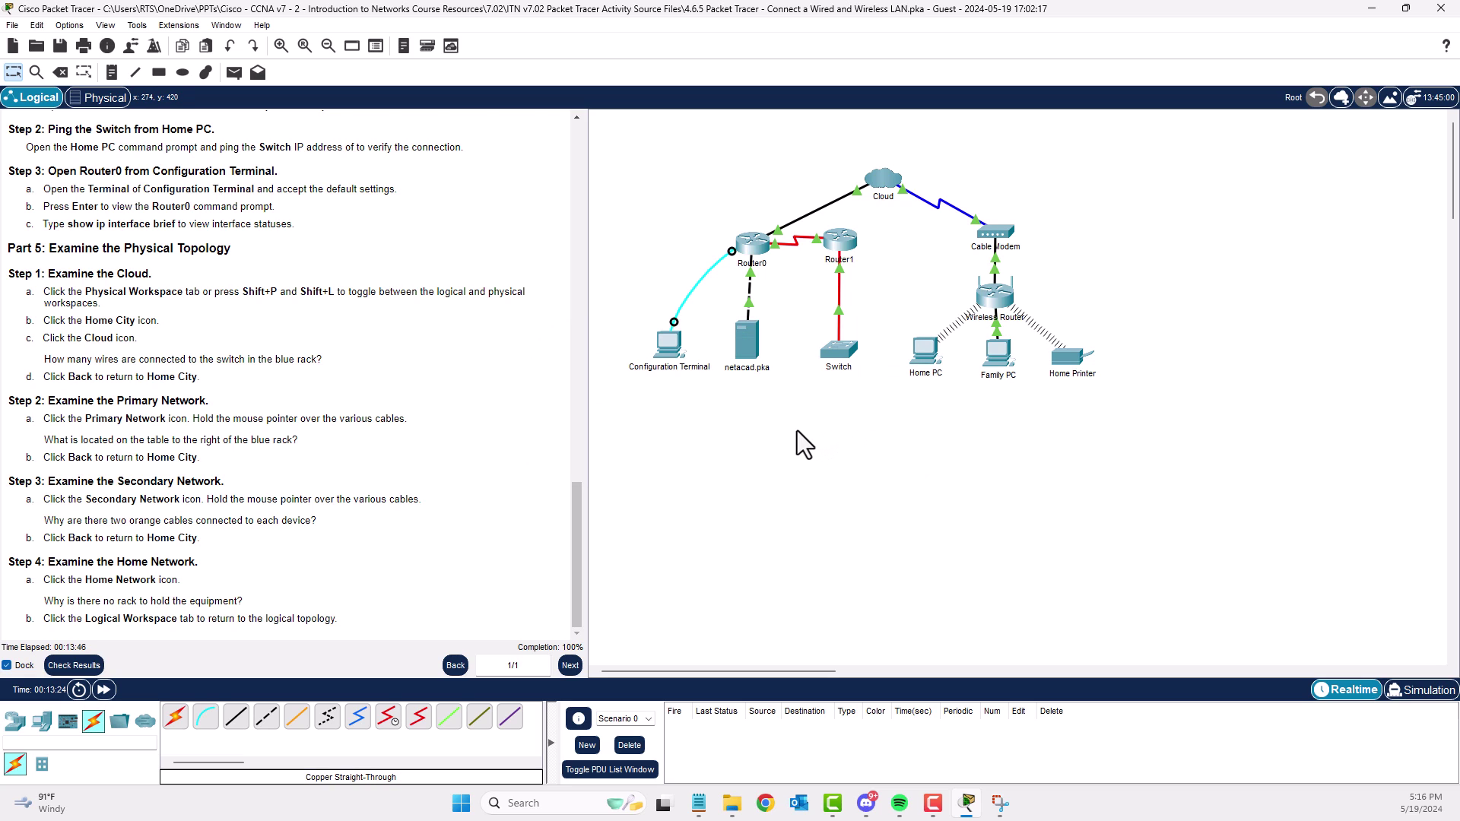
{"action": "left_click", "coordinate": [104, 97]}
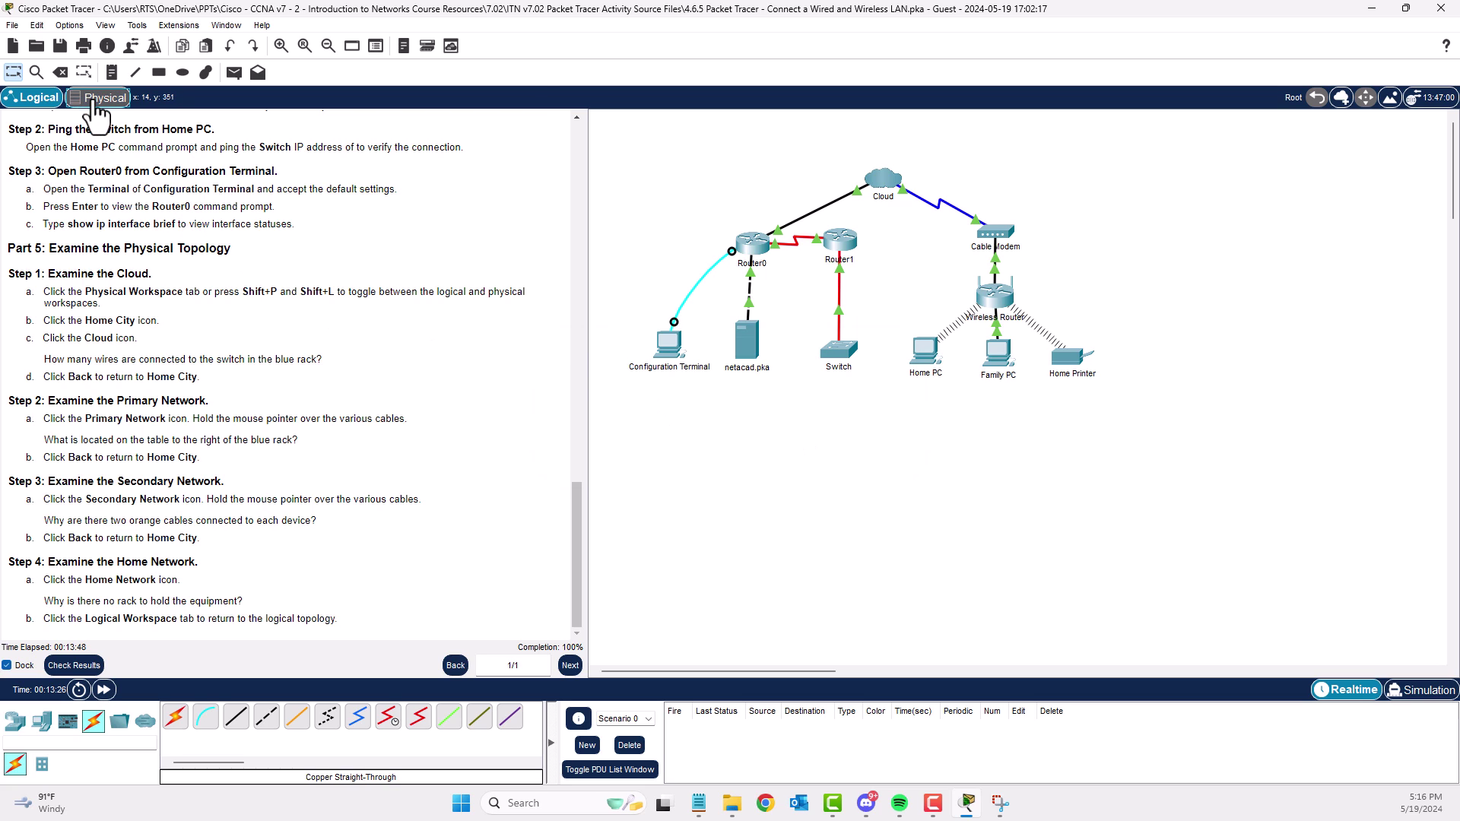
{"action": "left_click", "coordinate": [856, 417]}
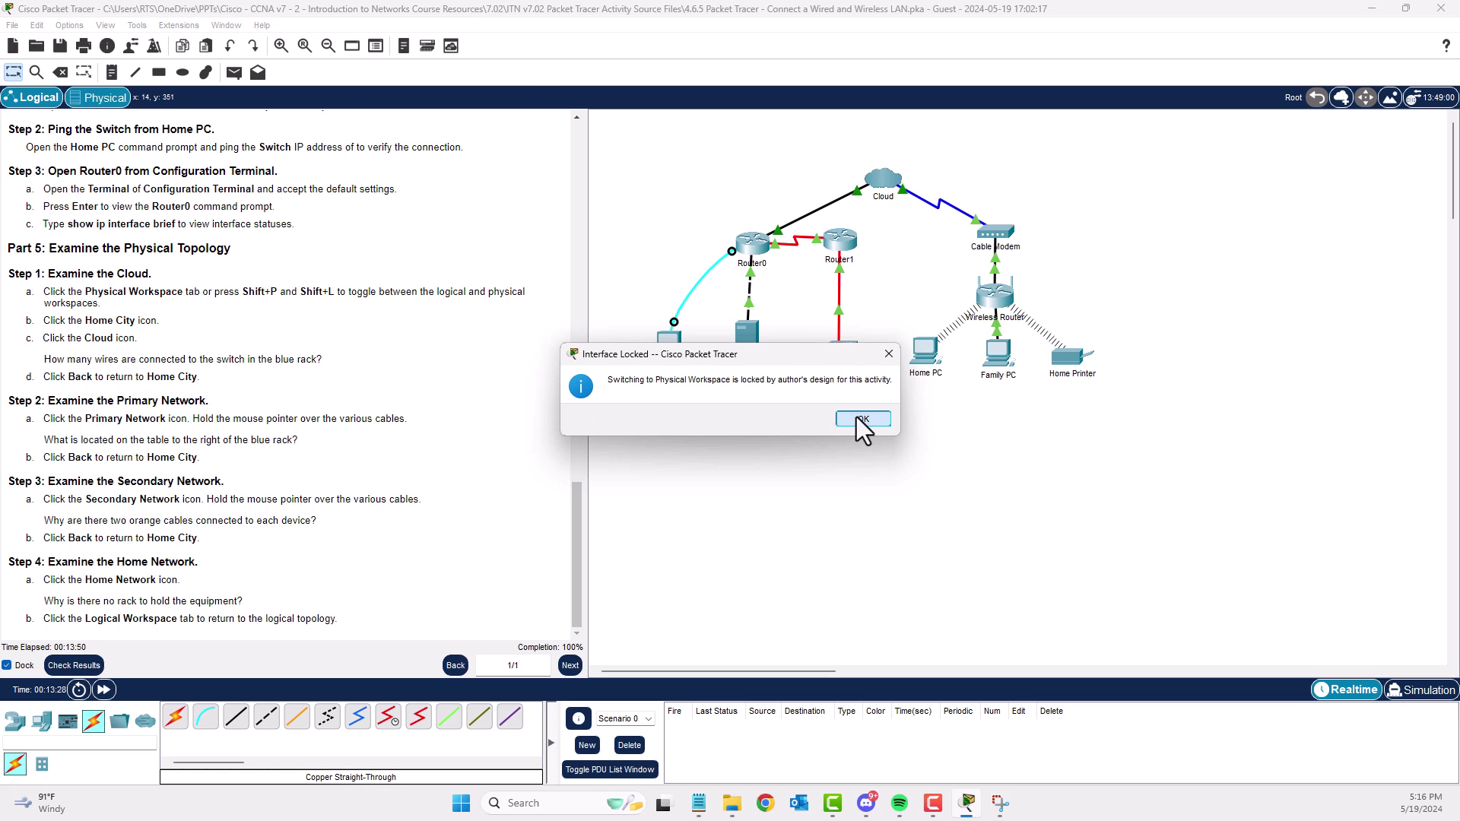
{"action": "left_click", "coordinate": [105, 97]}
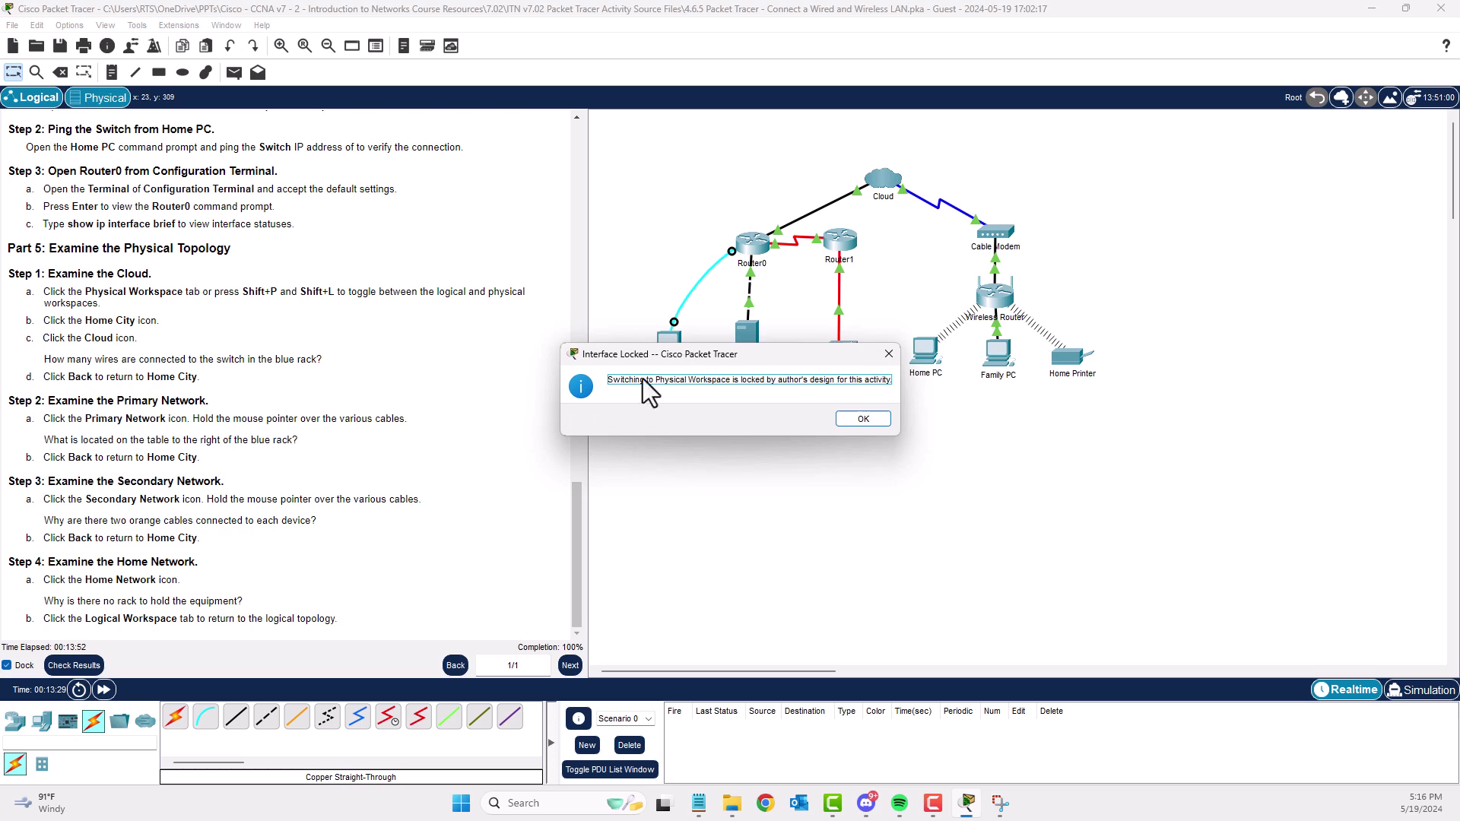
{"action": "left_click", "coordinate": [863, 419]}
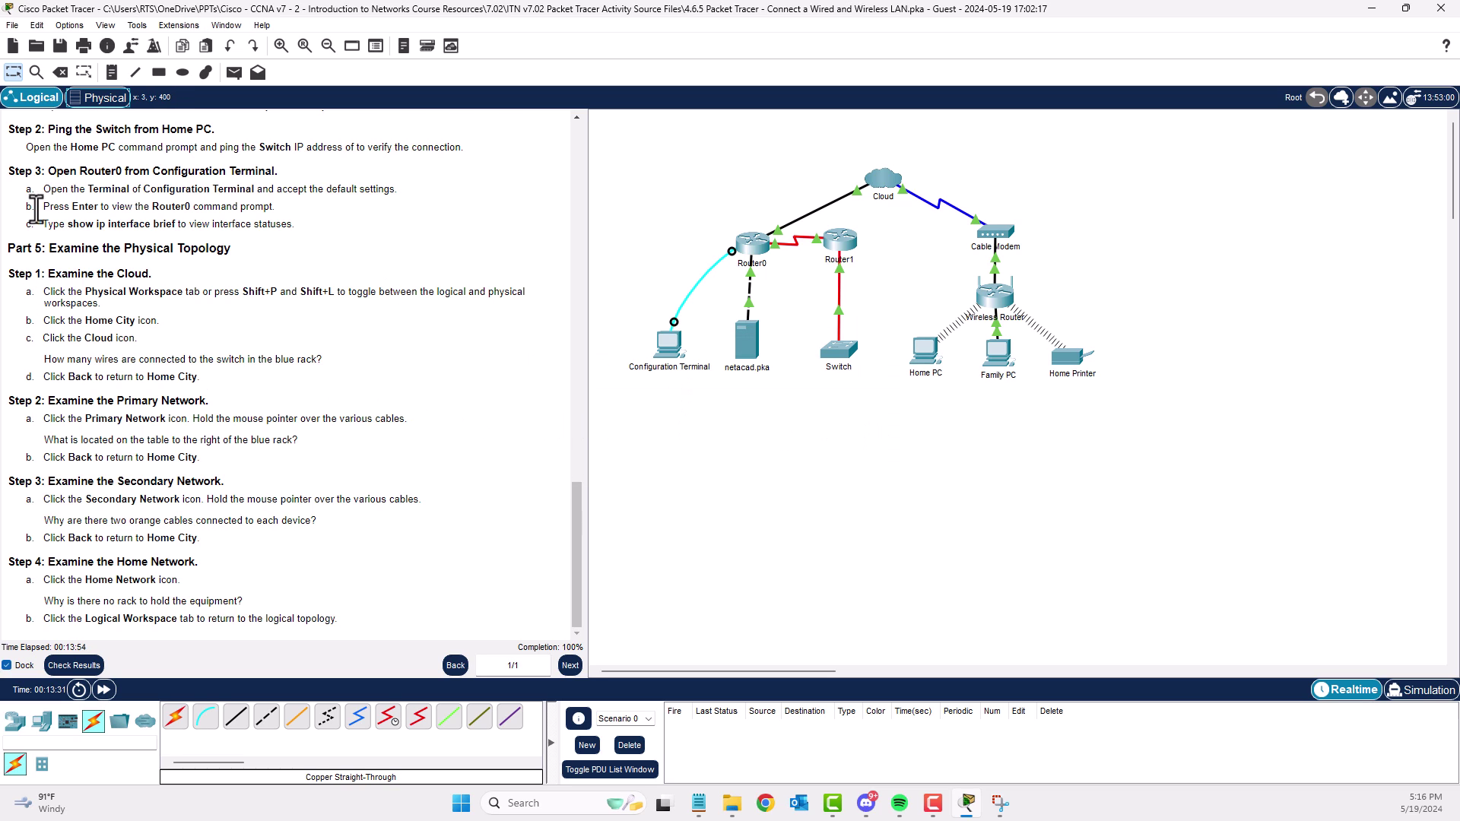
{"action": "left_click", "coordinate": [94, 103]}
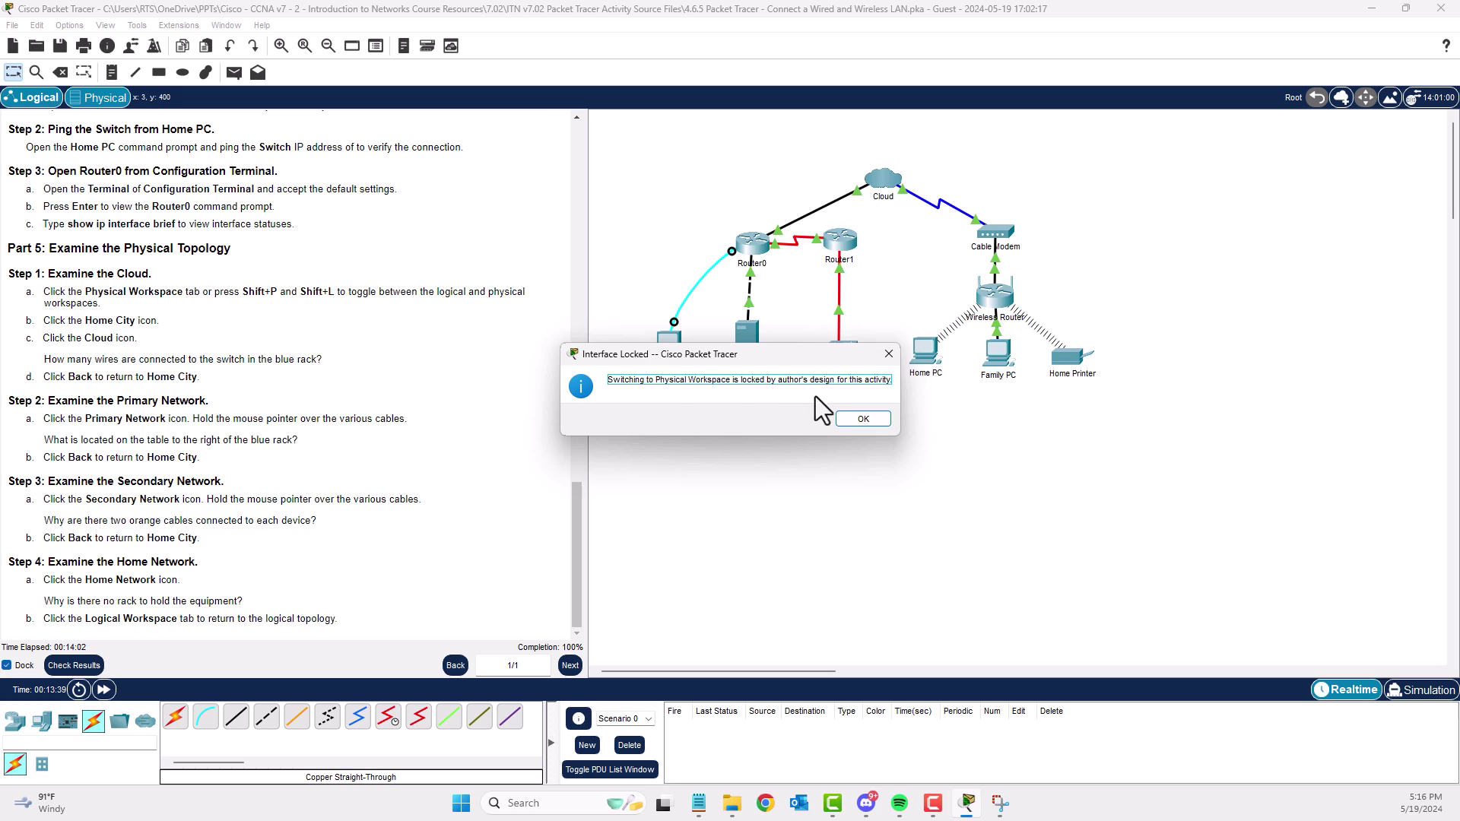
{"action": "left_click", "coordinate": [859, 418]}
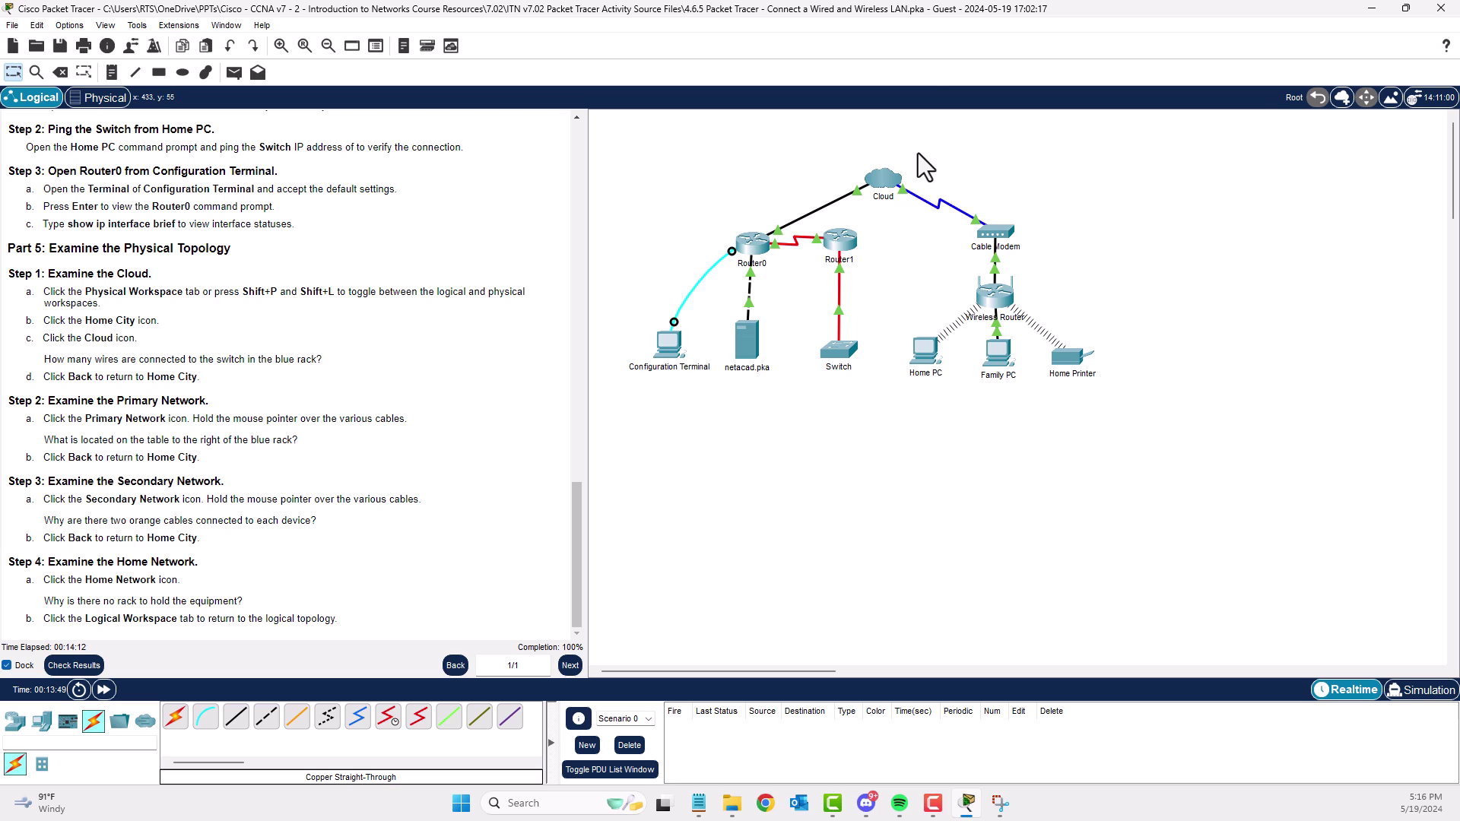
Examine the Cloud's physical device view and its icon customization options against Part 5 Step 1, and close the Cloud window.
{"action": "left_click", "coordinate": [885, 181]}
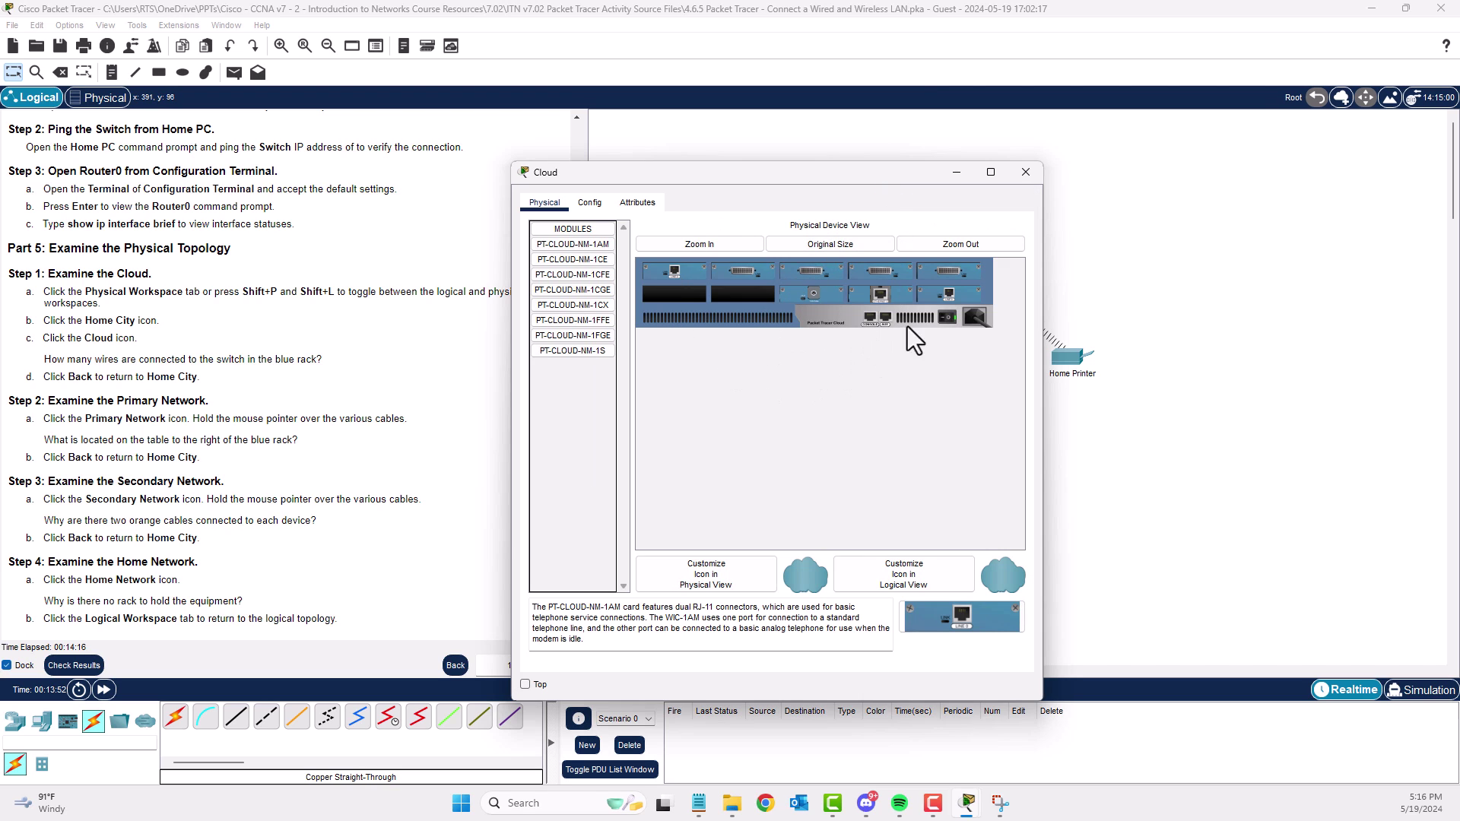
{"action": "left_click", "coordinate": [1023, 173]}
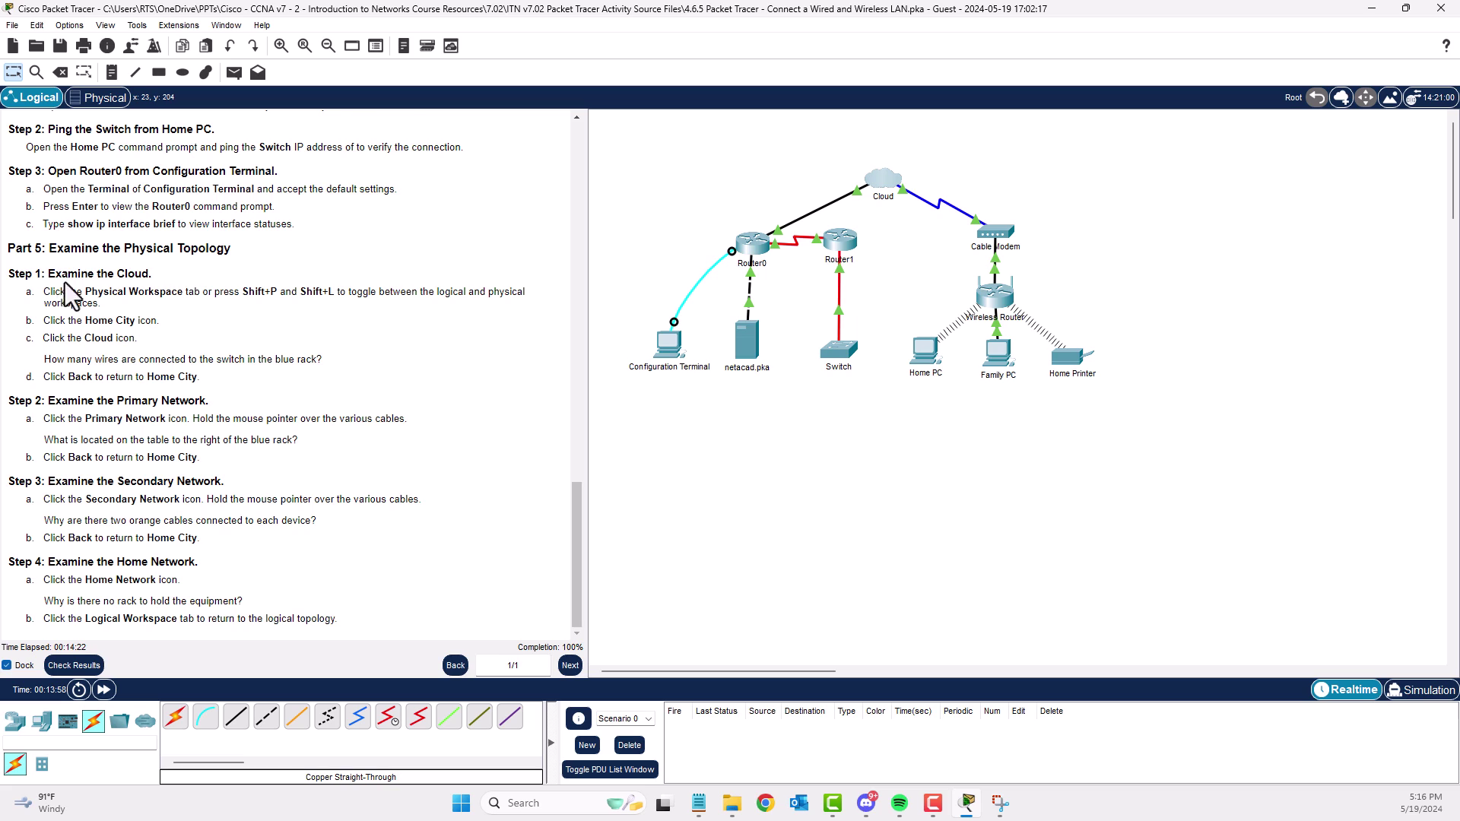
{"action": "left_click_drag", "start_coordinate": [22, 289], "coordinate": [160, 321]}
{"action": "left_click", "coordinate": [247, 357]}
{"action": "left_click", "coordinate": [896, 172]}
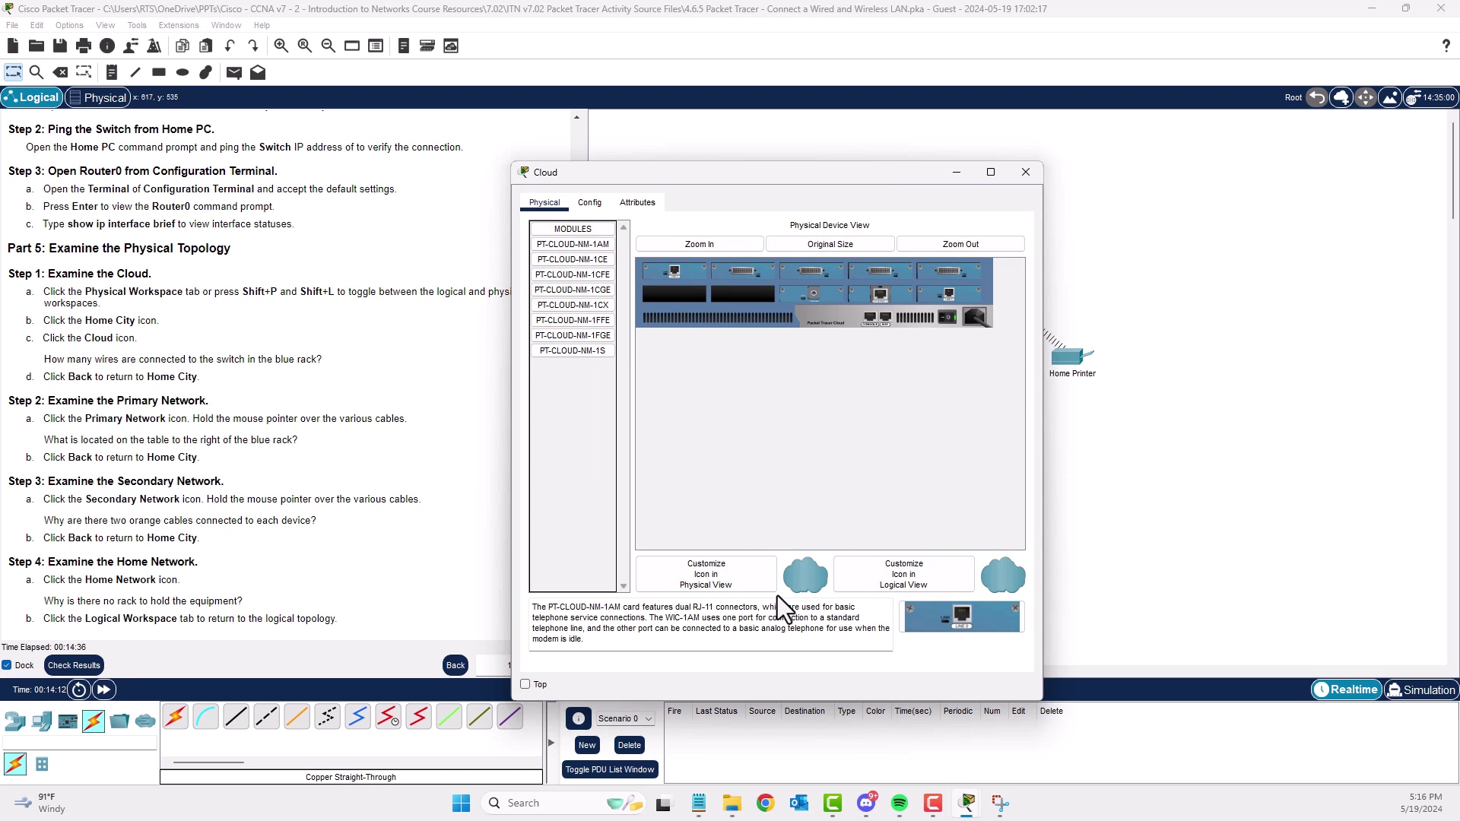
{"action": "left_click", "coordinate": [718, 582]}
{"action": "left_click", "coordinate": [938, 559]}
{"action": "left_click", "coordinate": [904, 579]}
{"action": "left_click", "coordinate": [882, 554]}
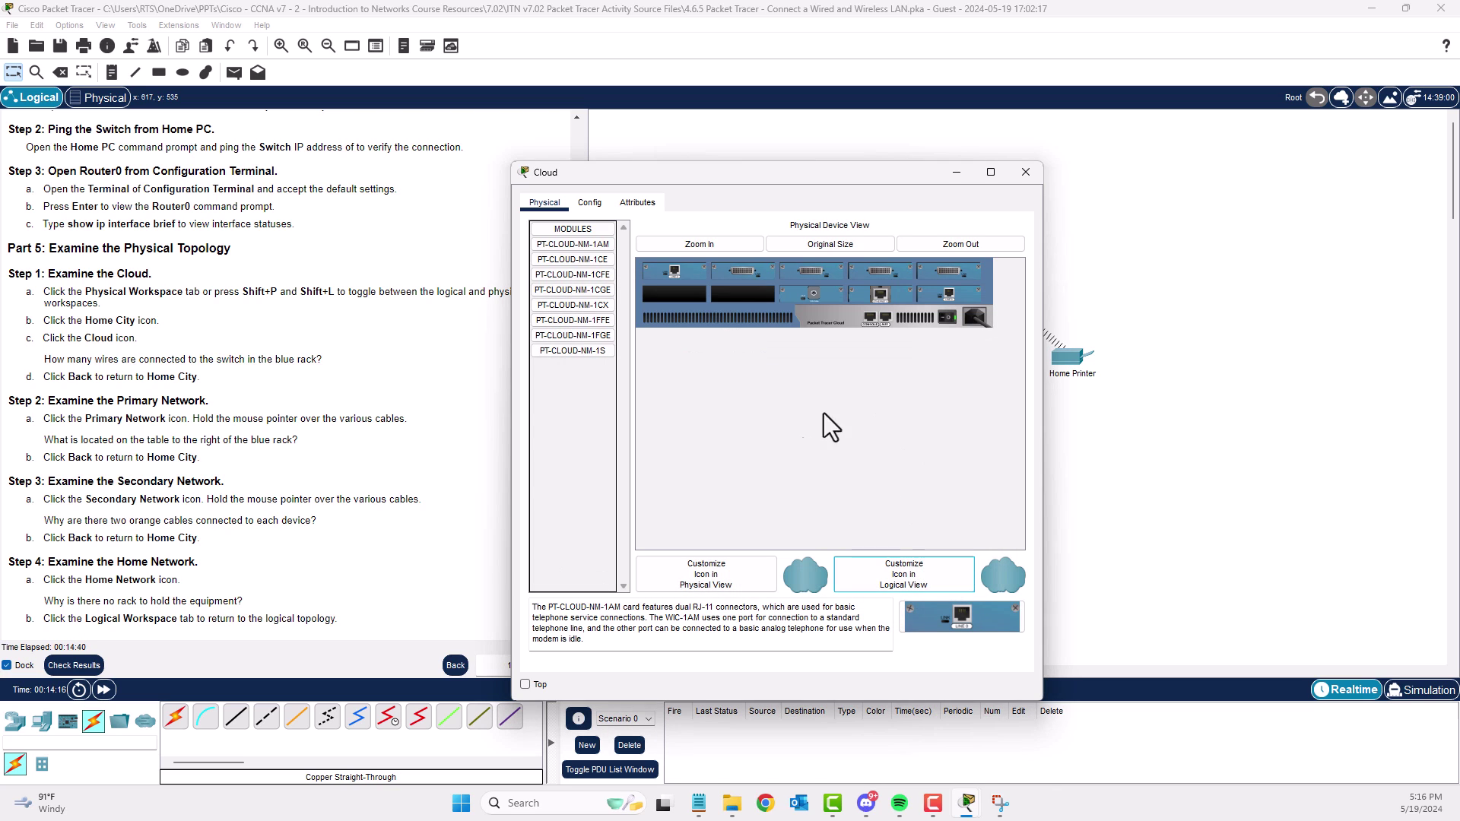
{"action": "left_click", "coordinate": [1025, 172]}
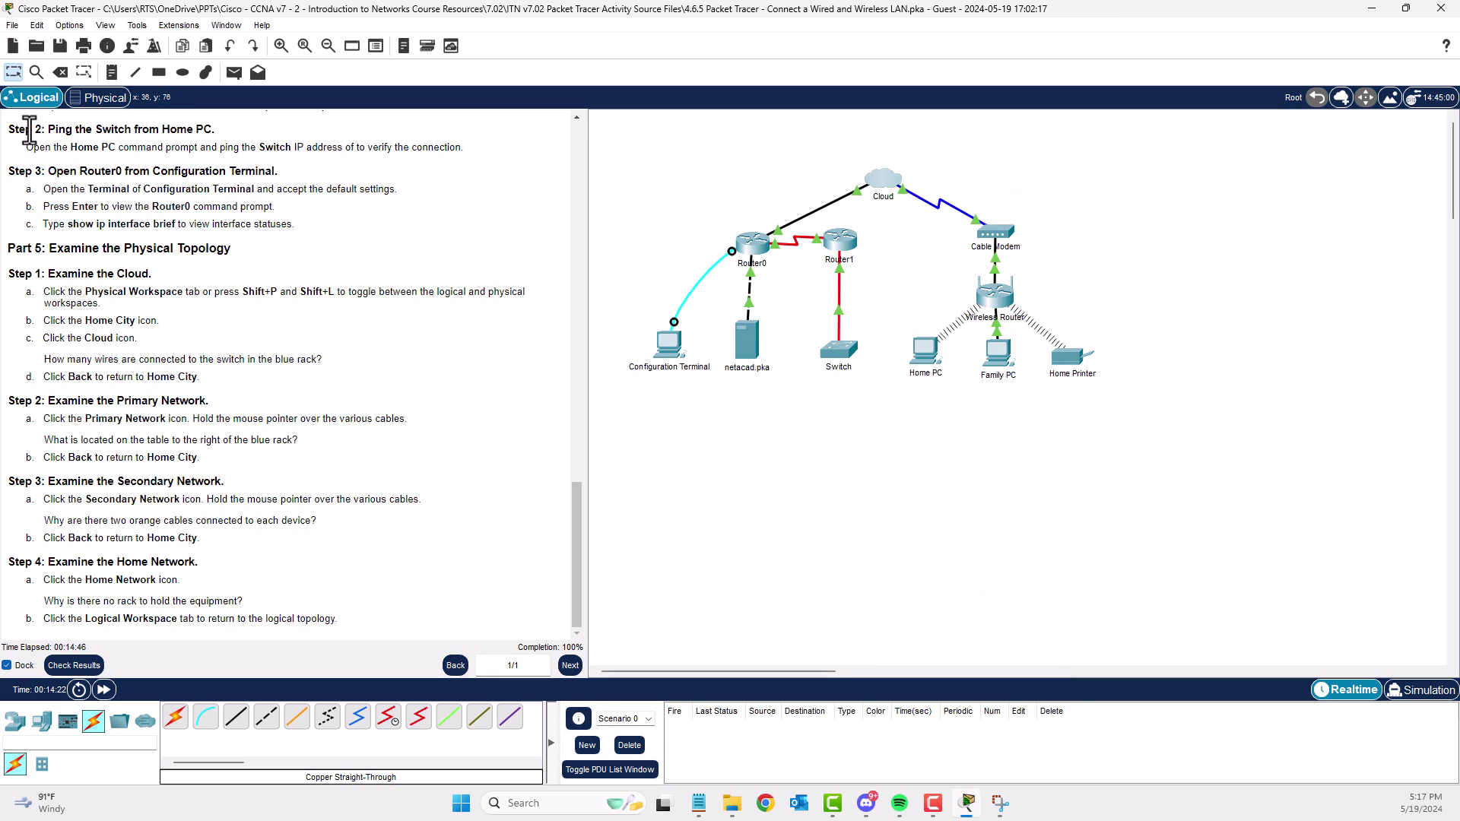
Read Part 5 Steps 2 to 4 on examining the Primary, Secondary and Home Networks.
{"action": "left_click_drag", "start_coordinate": [35, 401], "coordinate": [108, 400]}
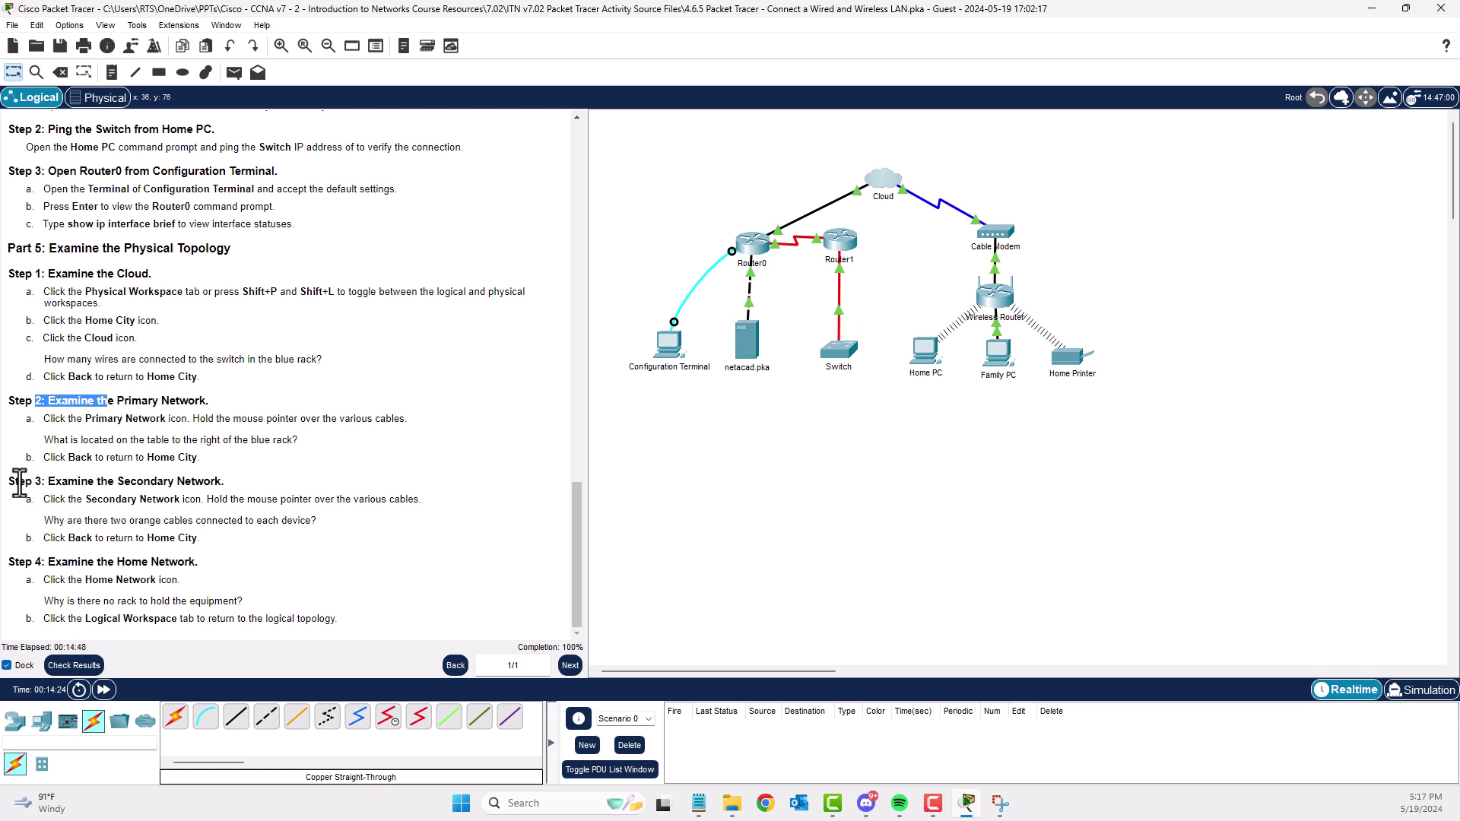
{"action": "left_click_drag", "start_coordinate": [19, 481], "coordinate": [182, 500]}
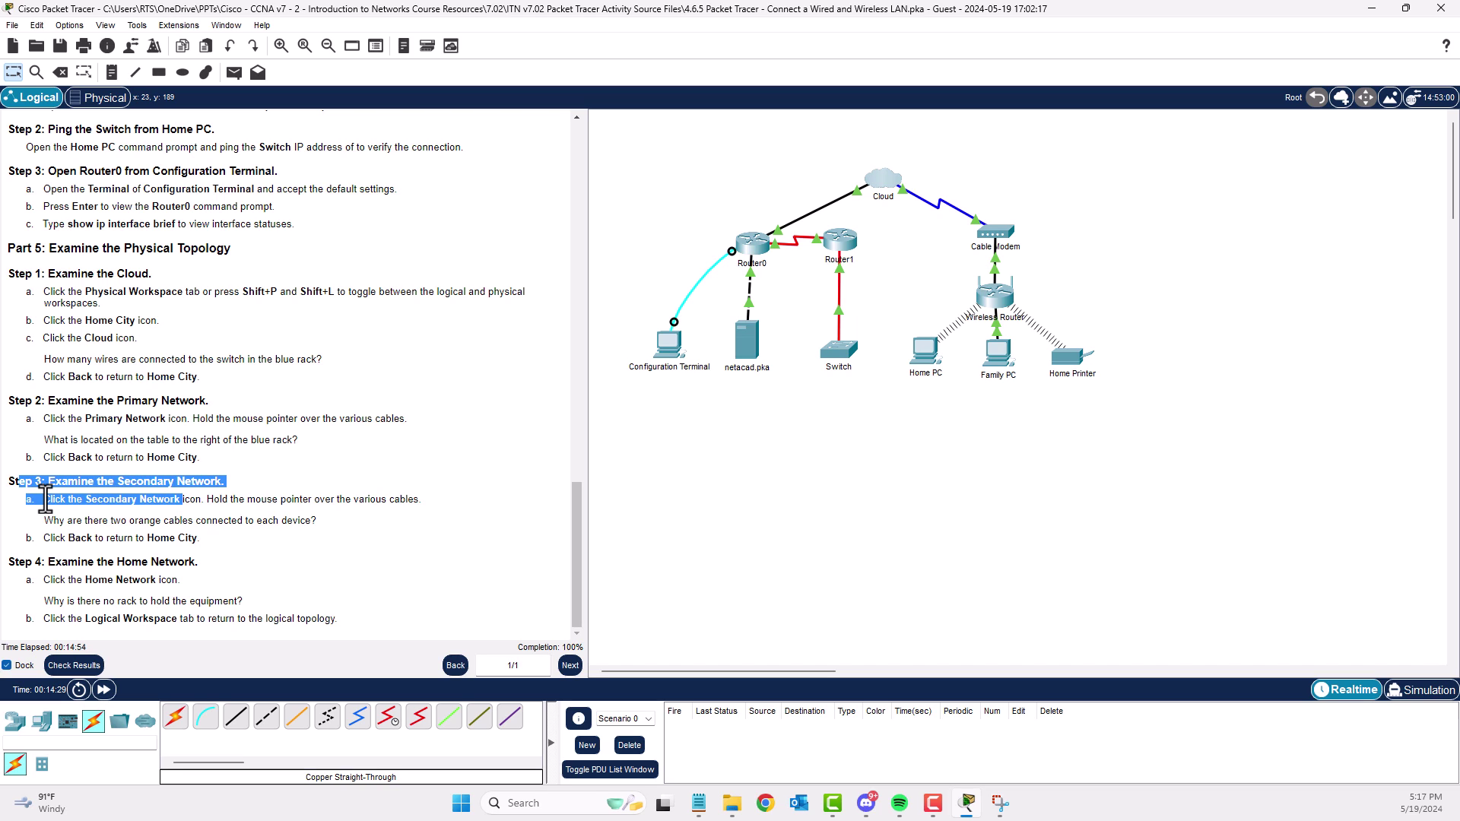
{"action": "left_click_drag", "start_coordinate": [26, 561], "coordinate": [181, 580]}
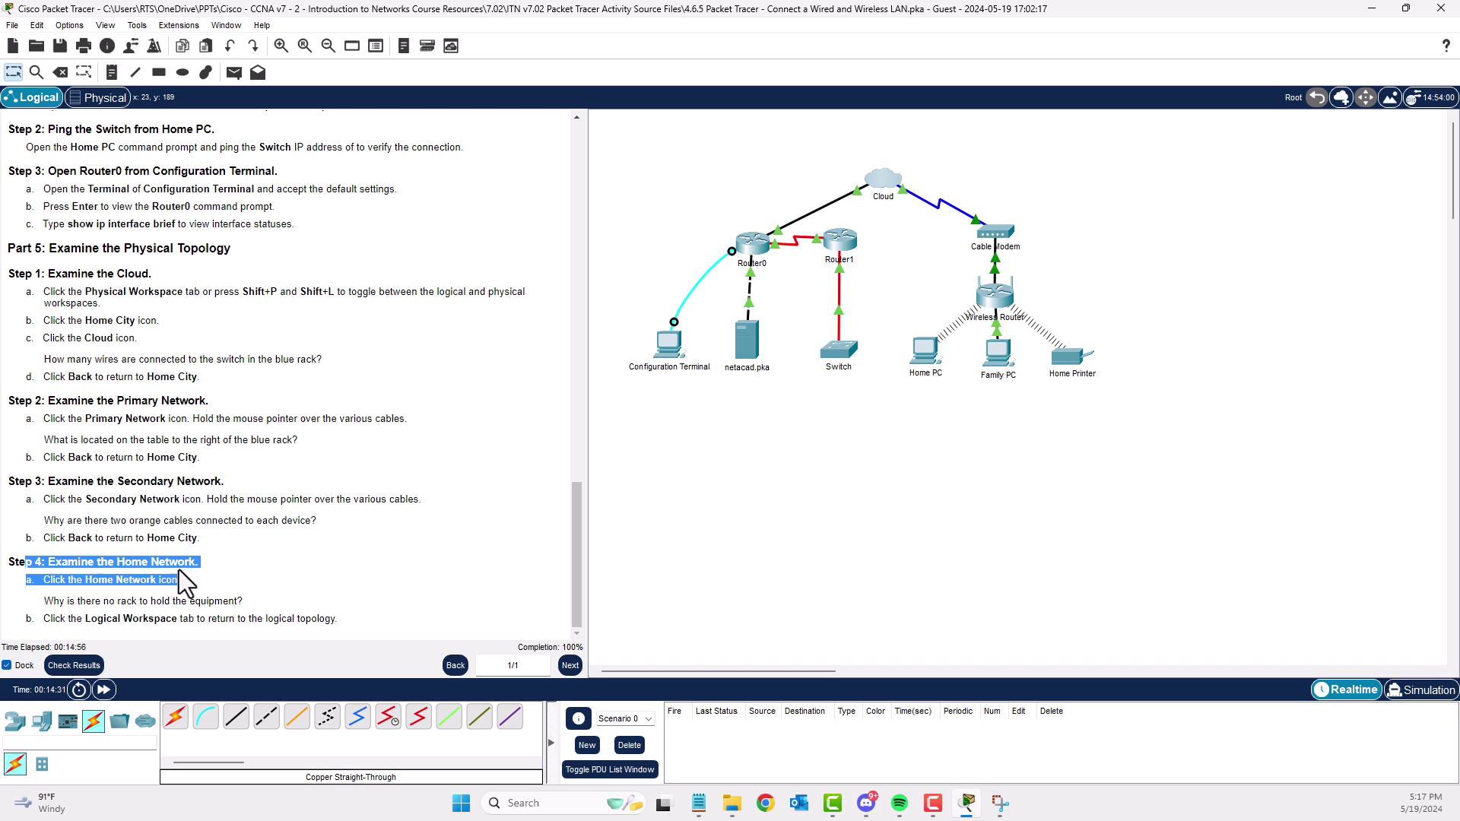
{"action": "left_click", "coordinate": [223, 564]}
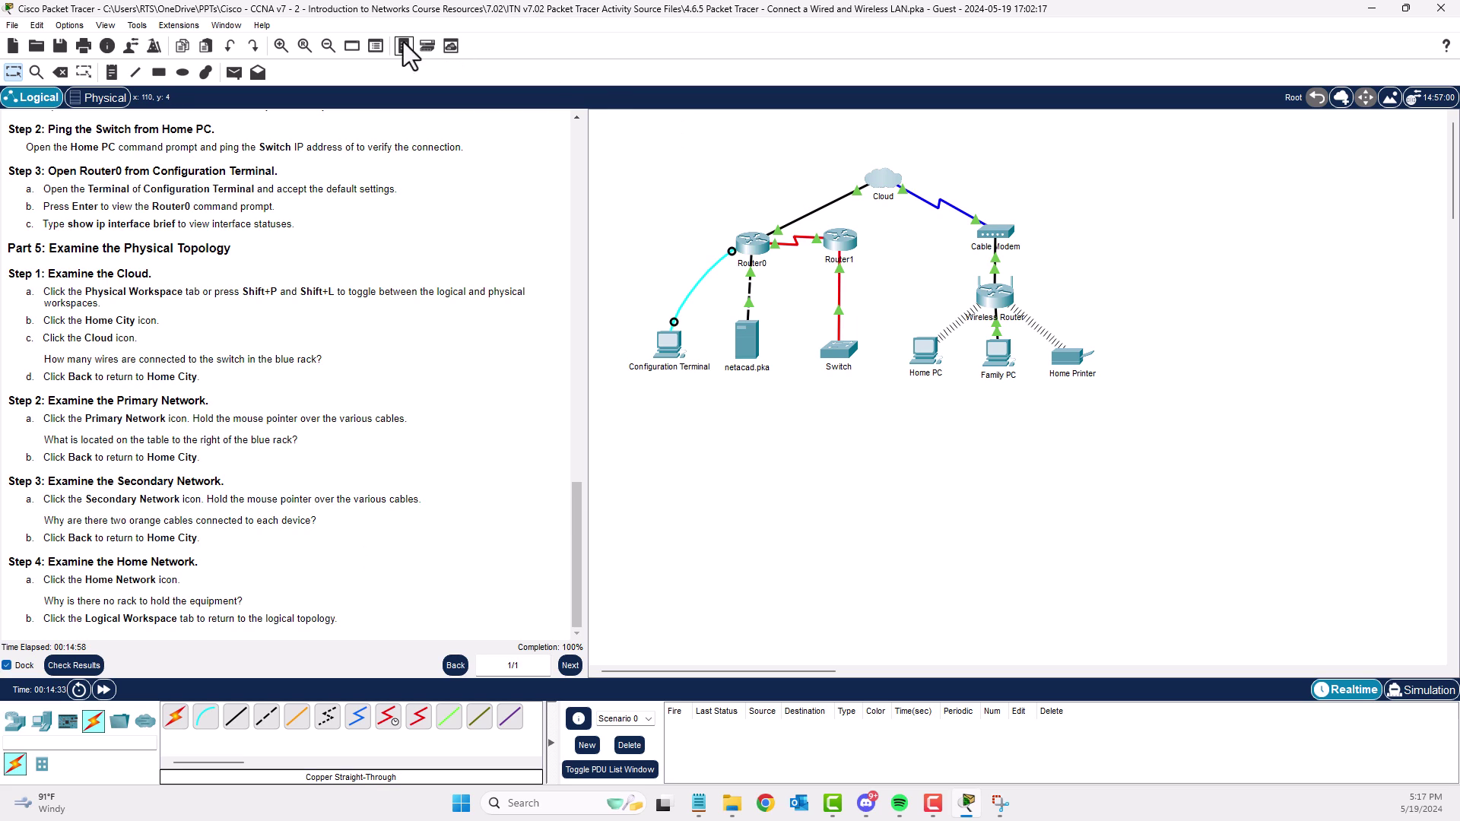